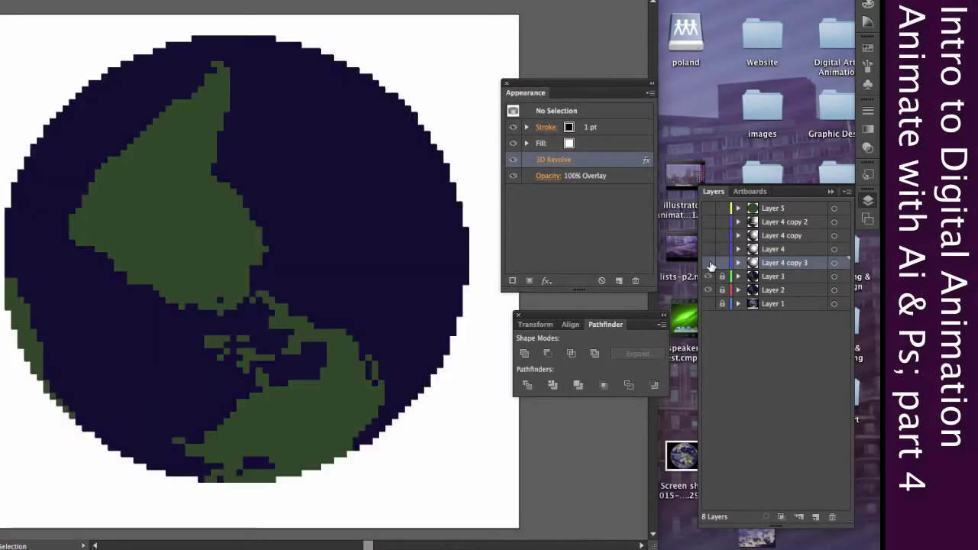
Step: Delete Layer 4 copy 3, leaving its 3D Revolve options without applying changes
click(709, 264)
click(553, 159)
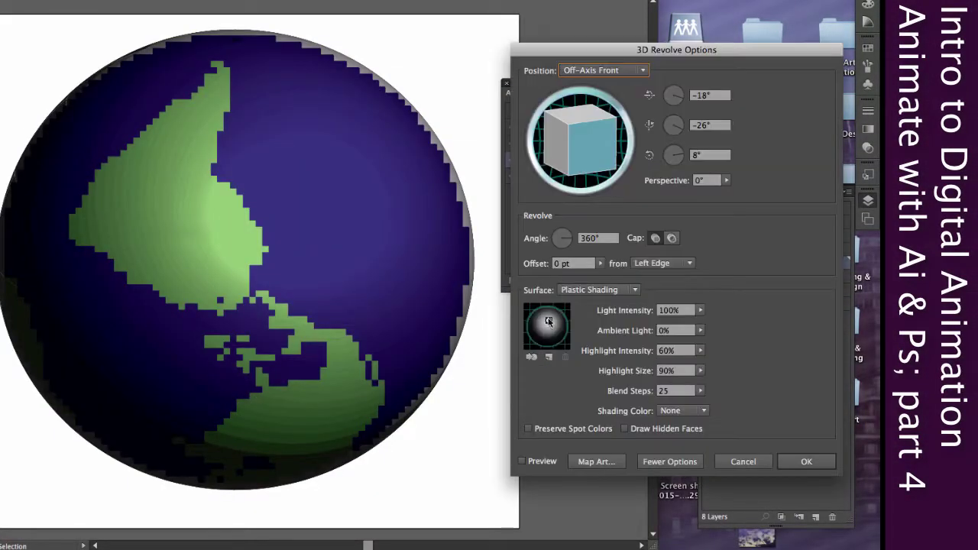
click(721, 461)
click(832, 516)
click(459, 279)
Step: Try repositioning the 3D Revolve light on a duplicate of Layer 4, and discard that duplicate
click(787, 249)
click(846, 192)
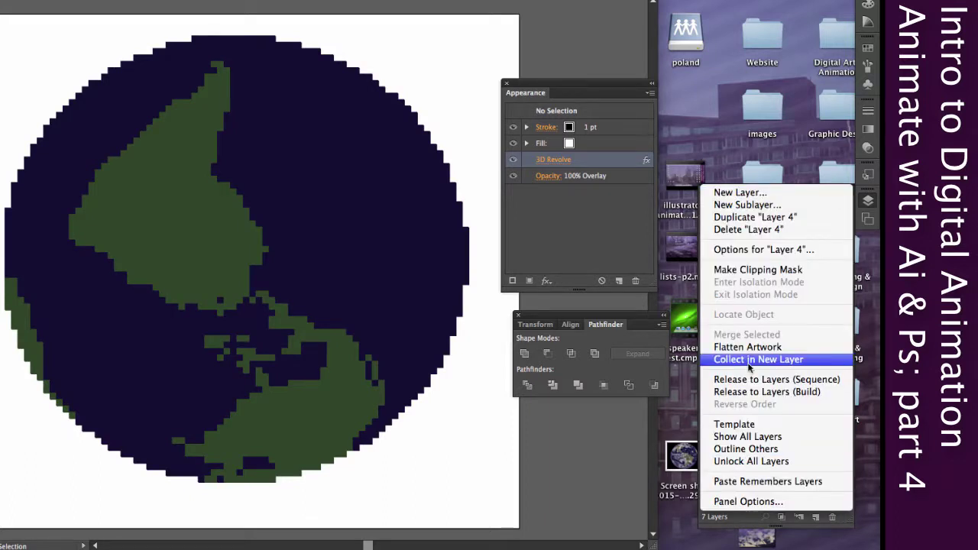
click(704, 218)
click(793, 261)
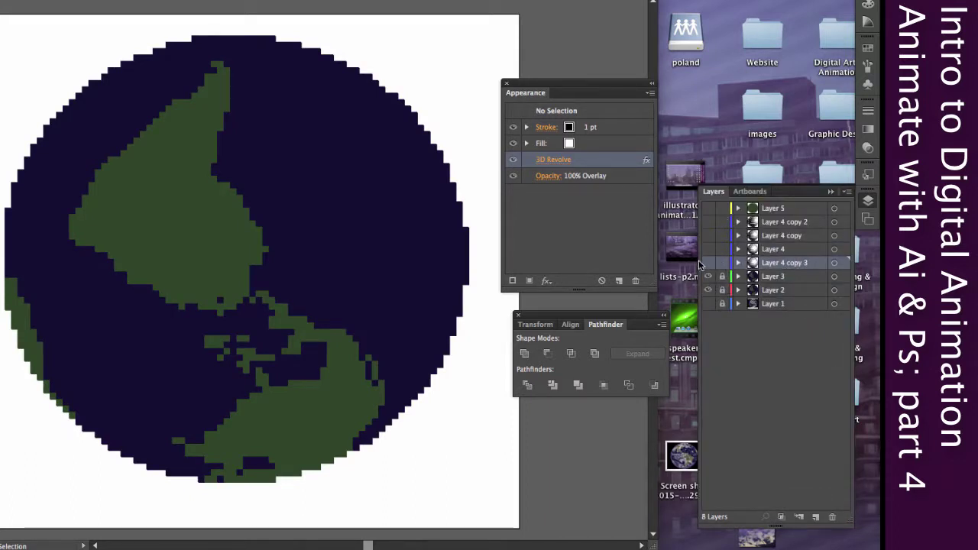
click(553, 159)
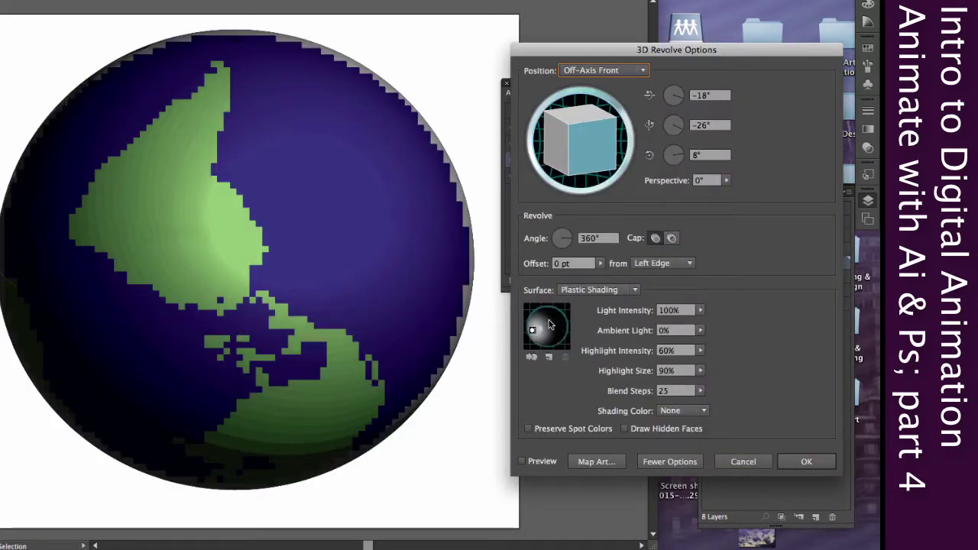
click(728, 461)
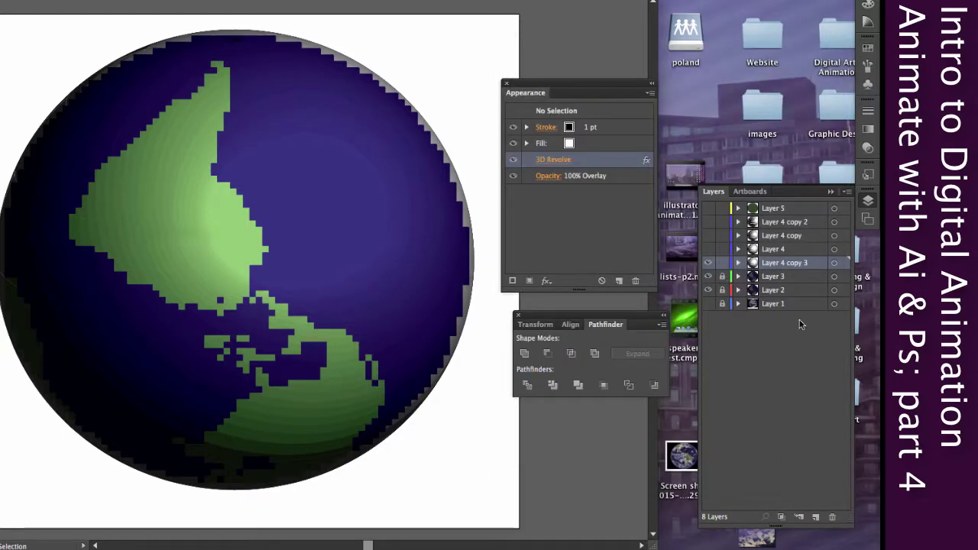
click(832, 516)
click(458, 281)
Step: Duplicate Layer 4 copy 2 and try shifting the 3D Revolve light slightly, with the preview enabled
click(784, 221)
click(707, 222)
click(846, 191)
click(753, 217)
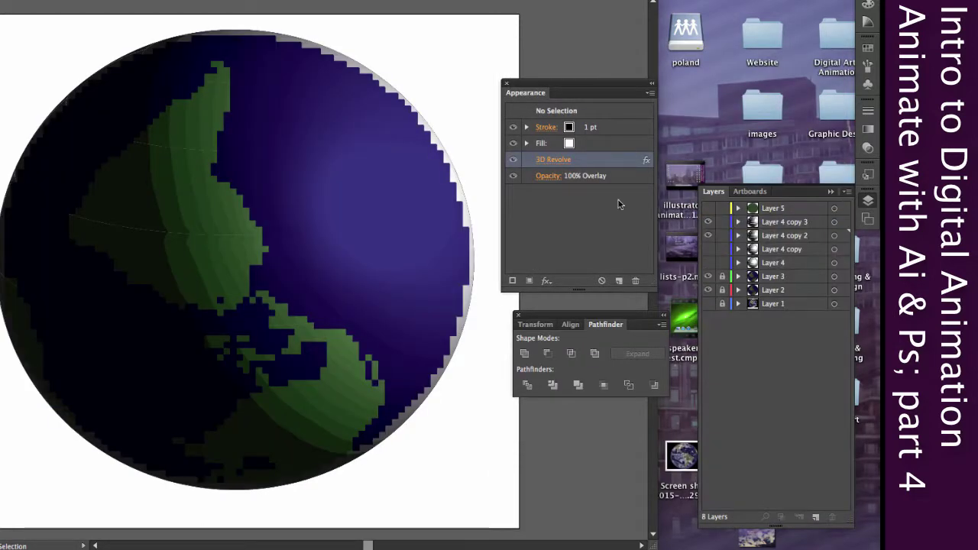
click(550, 160)
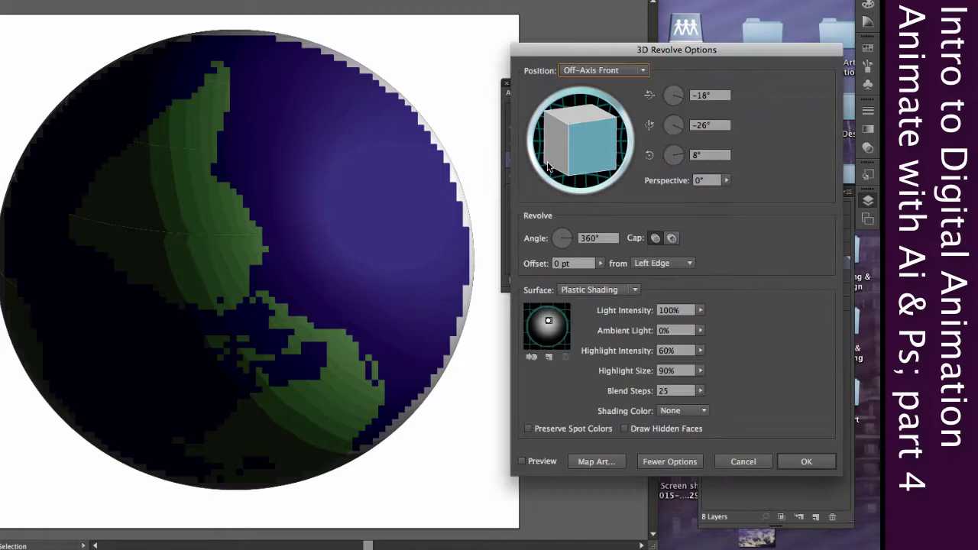
drag(552, 322, 554, 320)
click(523, 460)
click(806, 462)
Step: Compare the shading of Layer 4 copy 2 and its duplicate by showing and hiding each layer
click(707, 263)
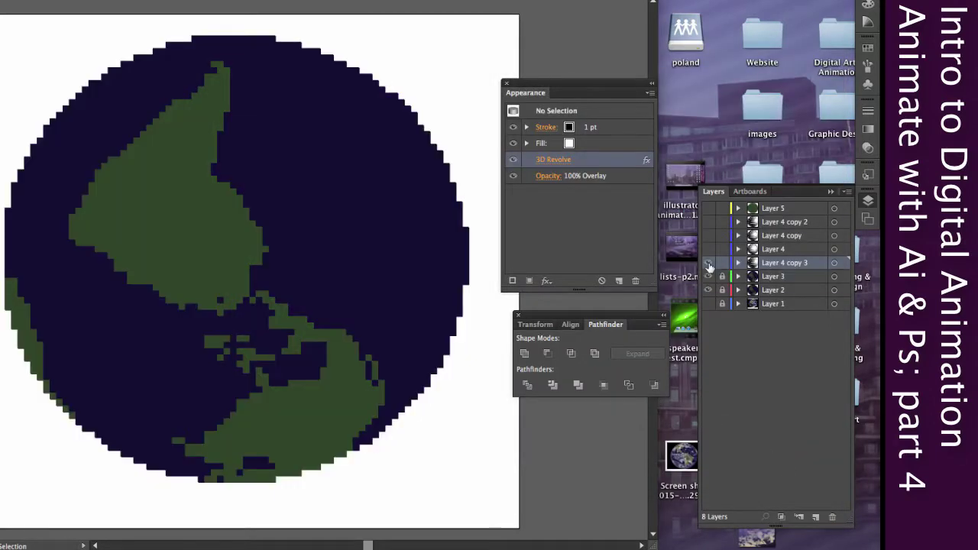
click(707, 263)
click(708, 222)
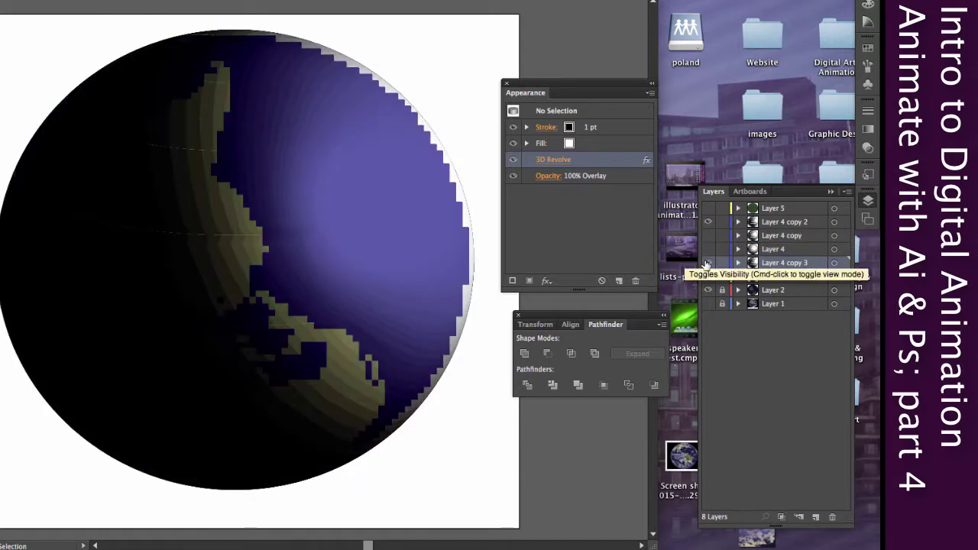
click(707, 263)
click(707, 263)
click(708, 222)
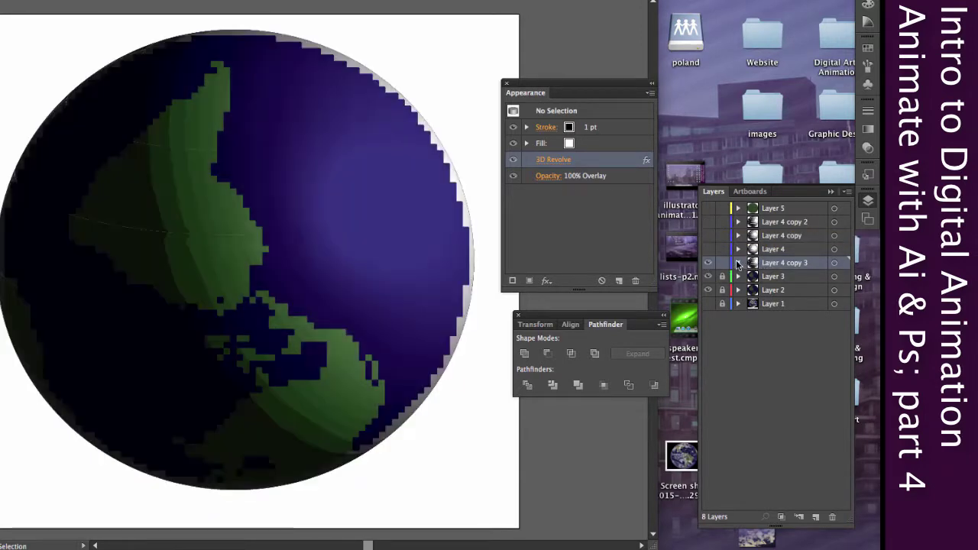
Step: Recheck the 3D Revolve light settings and delete the Layer 4 copy 3 duplicate
click(553, 159)
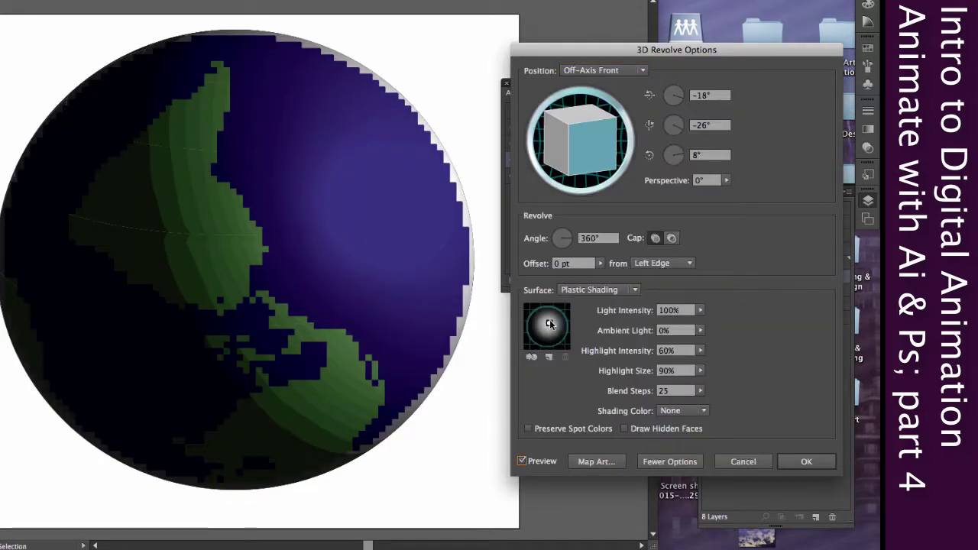
key(Return)
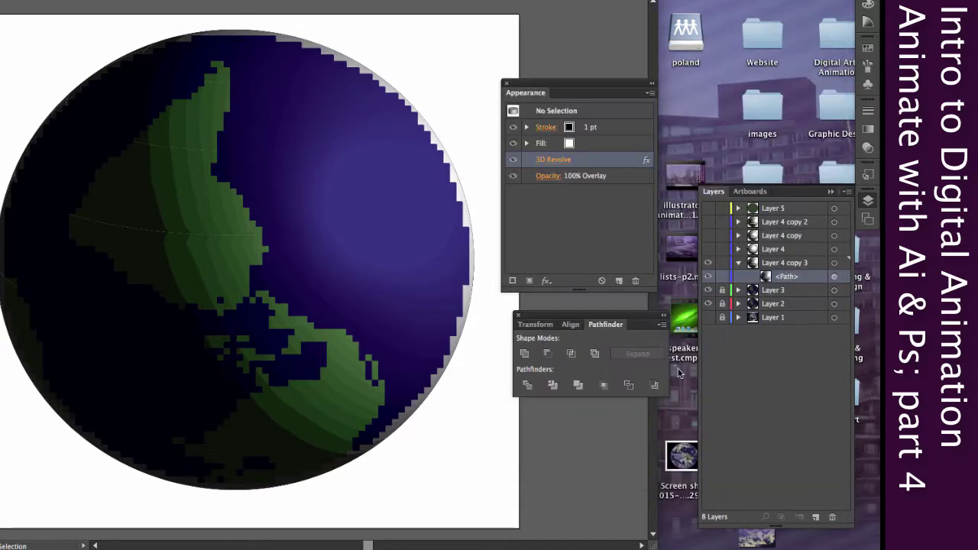
click(794, 263)
click(832, 517)
key(Return)
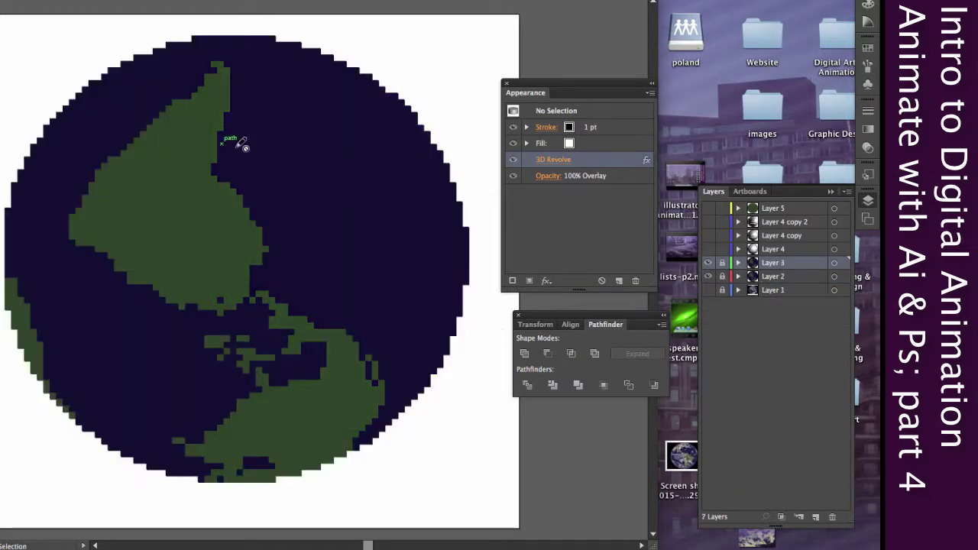
Step: Duplicate Layer 4, expand Layer 4 copy 3 and target the path inside it
click(812, 247)
click(847, 191)
key(super+z)
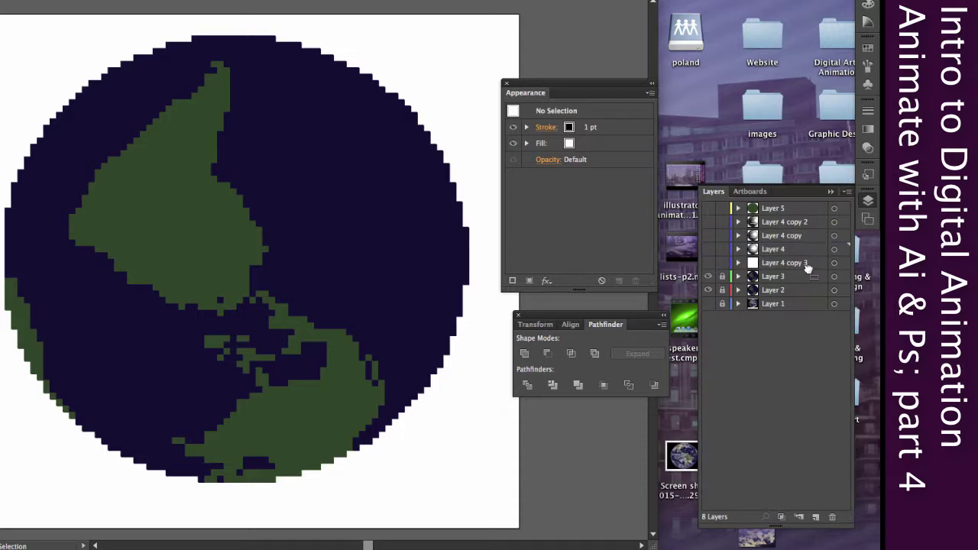
click(786, 266)
click(738, 263)
click(789, 280)
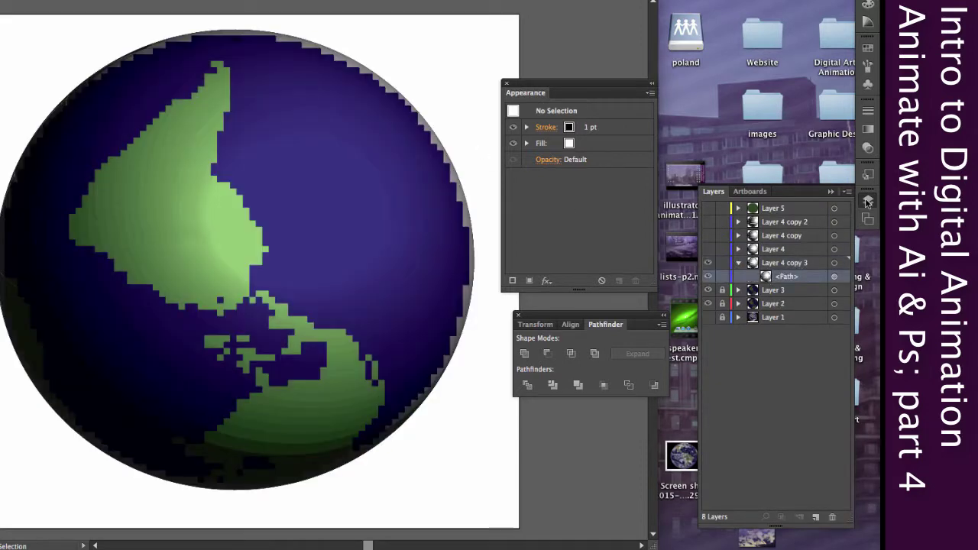
click(834, 275)
Step: Preview the path's 3D Revolve with the full surface options and move its light slightly left, near the sphere's upper centre
click(547, 159)
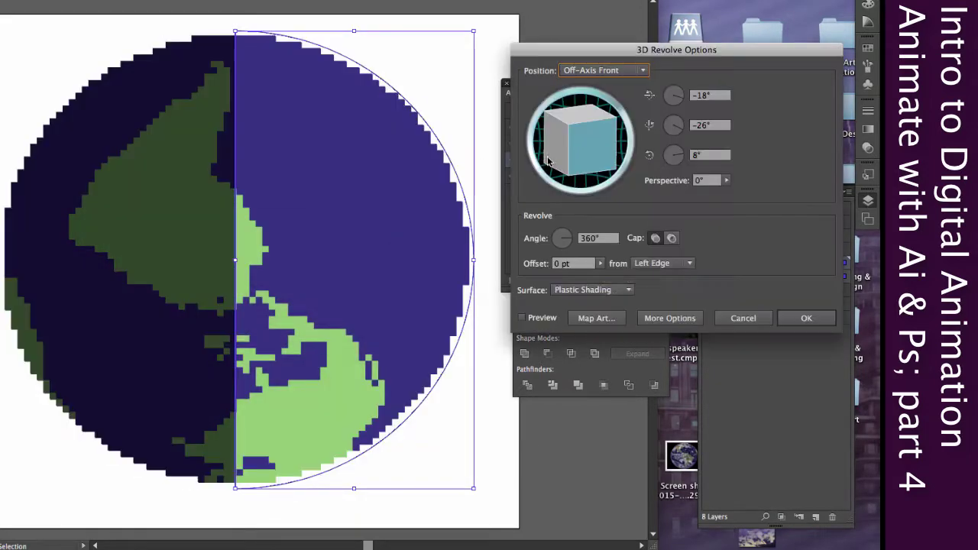
click(522, 317)
click(669, 318)
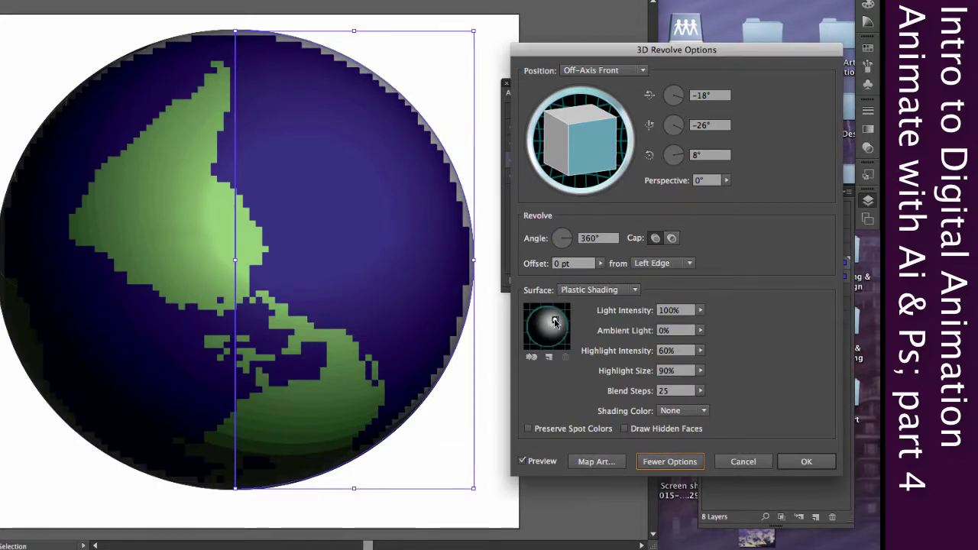
drag(555, 321, 549, 321)
click(795, 462)
click(738, 264)
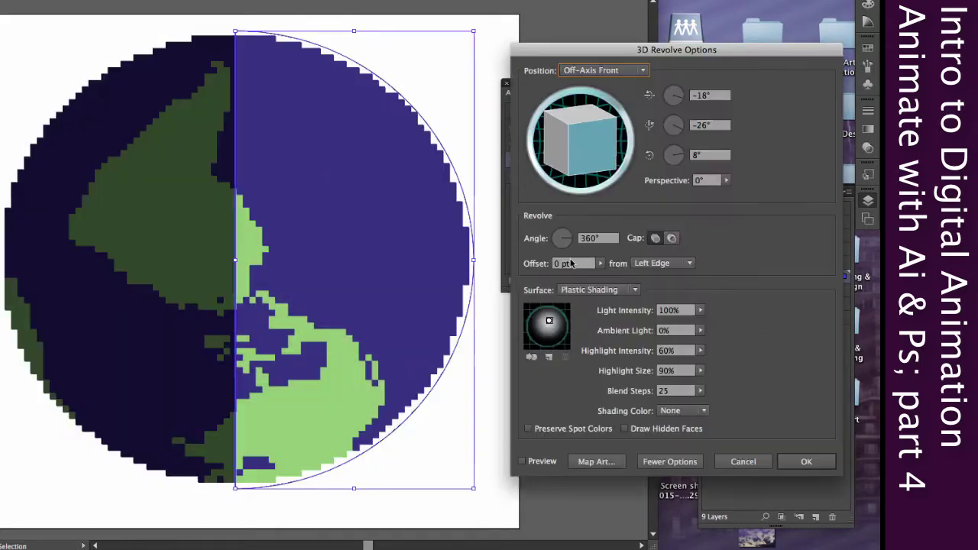
Step: Make three more duplicates of the shading layer, moving the 3D Revolve light progressively further toward the sphere's left edge
drag(549, 321, 550, 323)
click(806, 462)
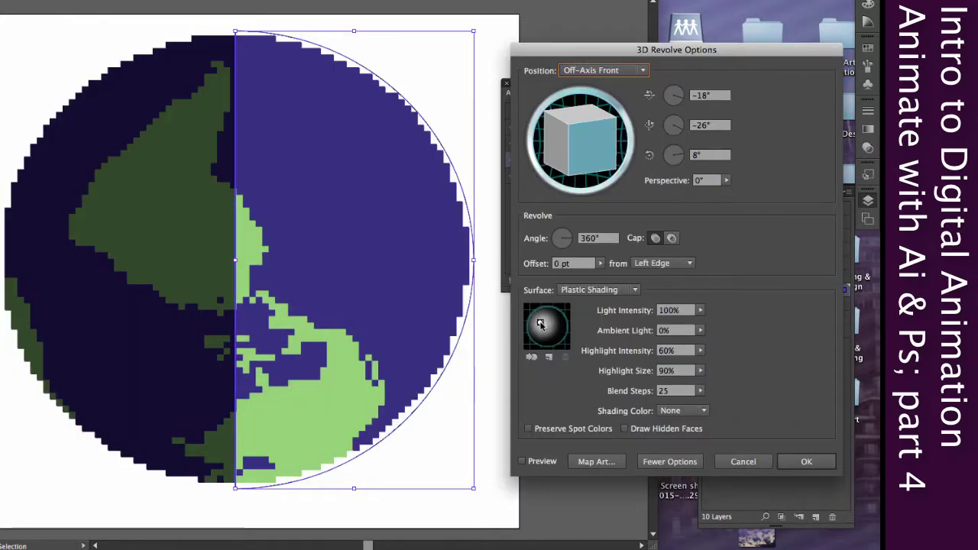
click(805, 461)
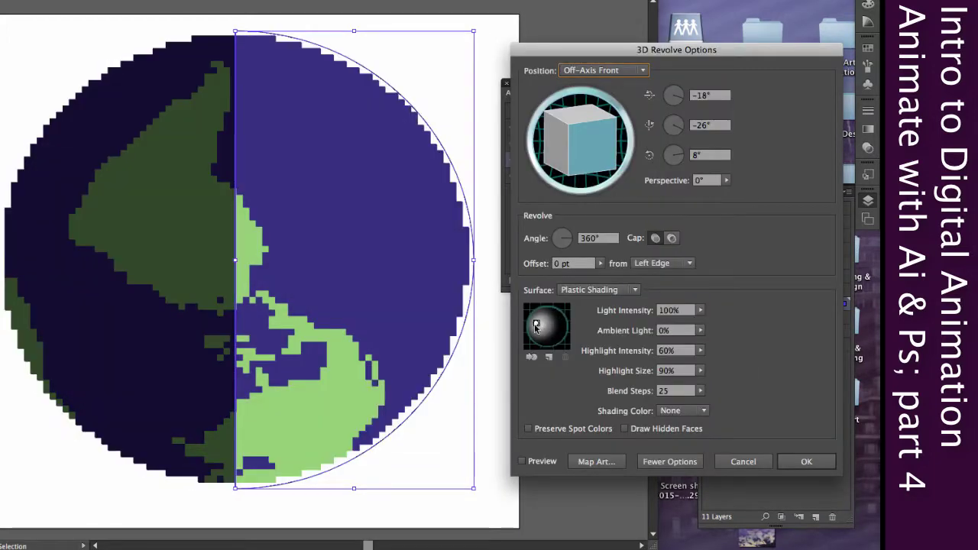
key(Return)
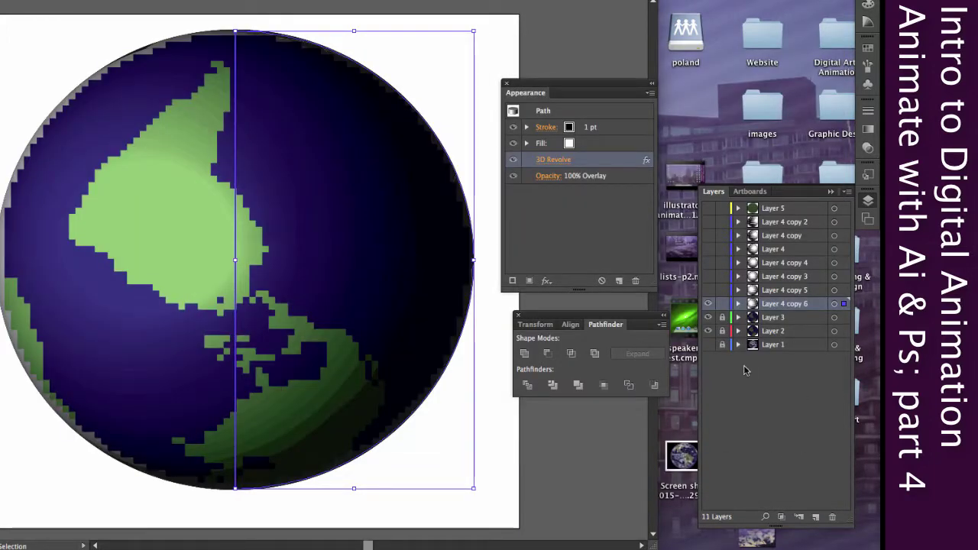
Step: Duplicate Layer 4 copy 6, hide the duplicate and move the 3D Revolve light on copy 6 closer to the sphere's left edge
drag(764, 304, 815, 516)
click(707, 303)
click(764, 318)
key(super+a)
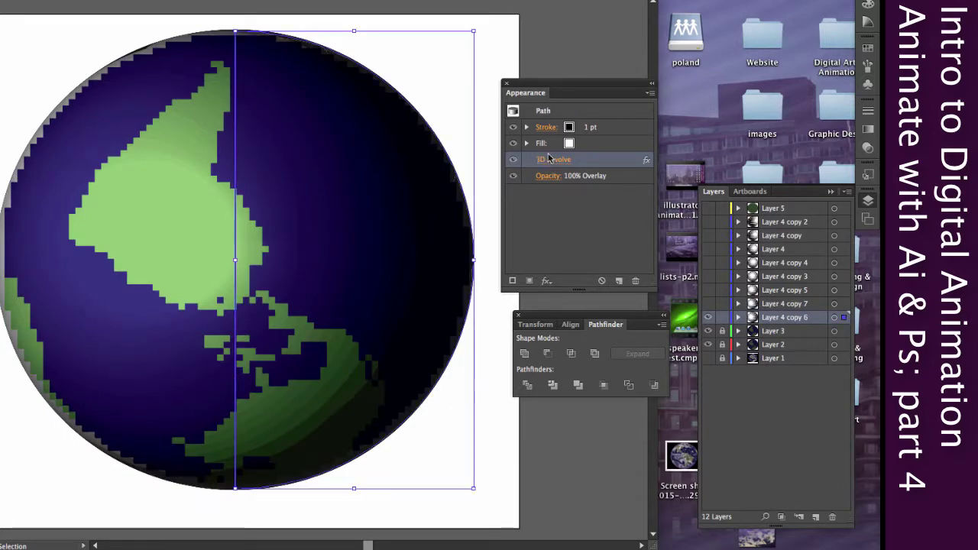
click(549, 159)
key(Return)
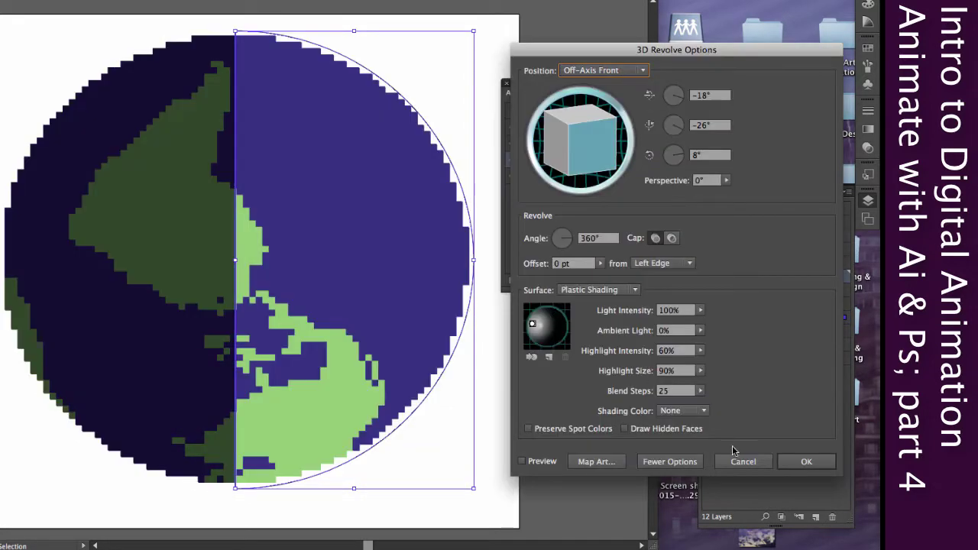
key(Return)
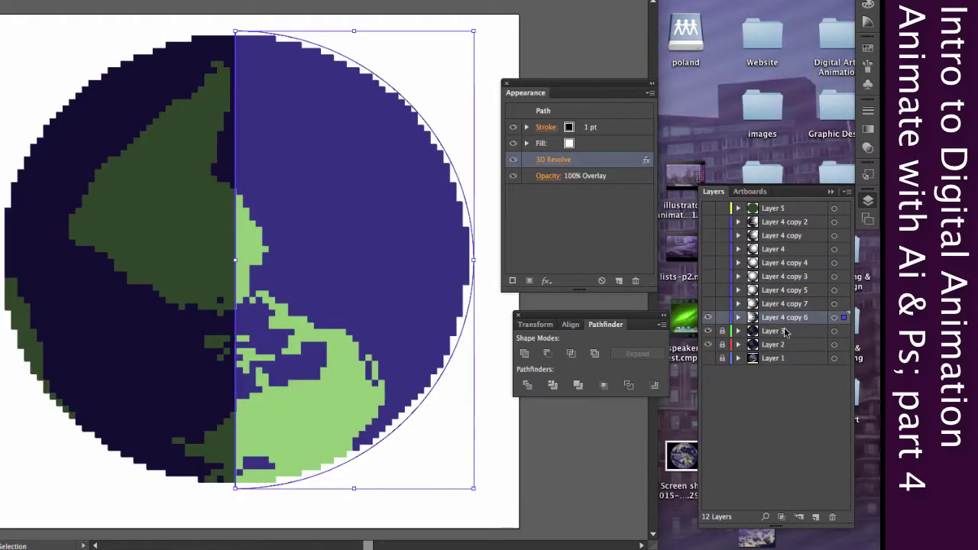
Step: Delete the Layer 4 copy 3 layer
click(775, 276)
click(832, 516)
key(Return)
Step: Duplicate Layer 4 copy 6, adjust its 3D Revolve light at the sphere's left side and compare it with the duplicate
click(766, 304)
drag(775, 304, 777, 308)
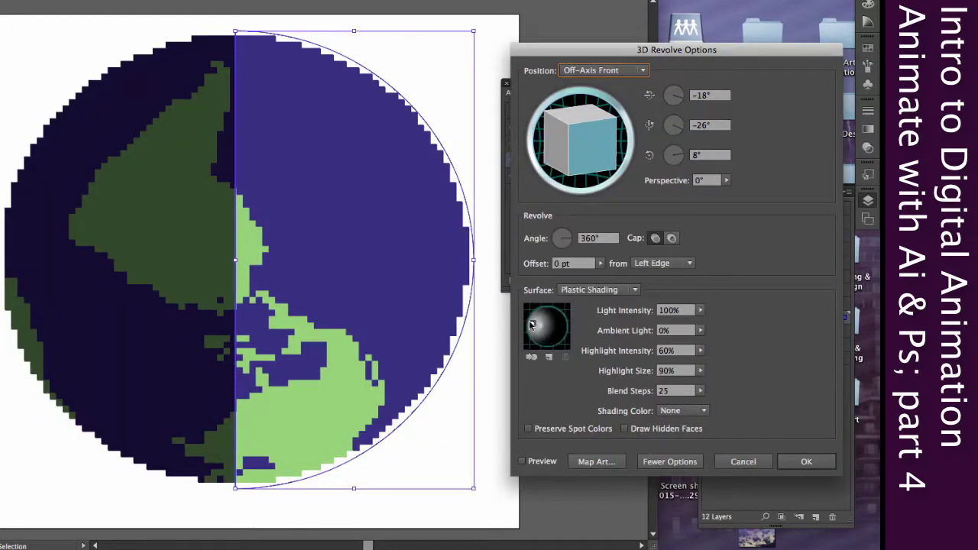
key(Return)
click(708, 303)
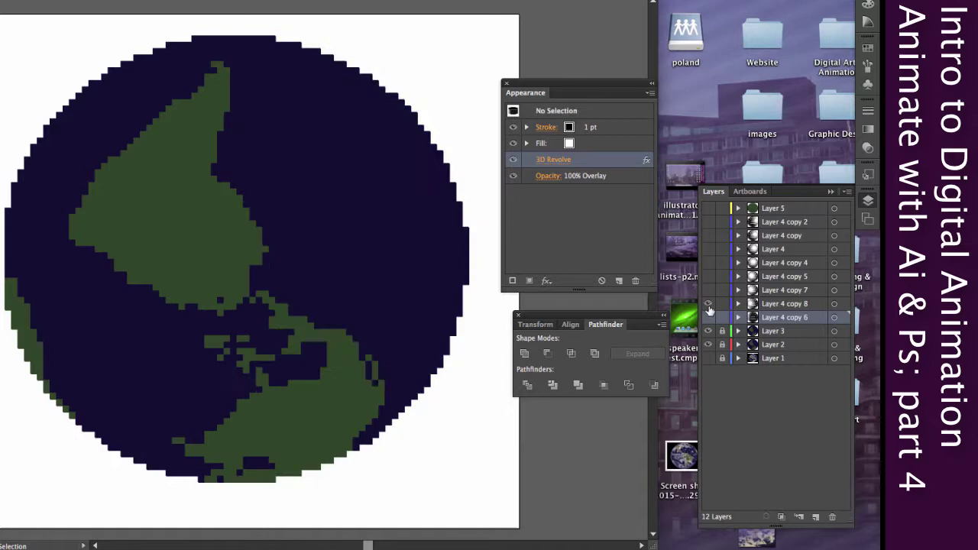
click(707, 317)
click(707, 304)
Step: Duplicate Layer 4 copy 8, move the 3D Revolve light on copy 8 to the sphere's far left edge and hide the layer
click(777, 304)
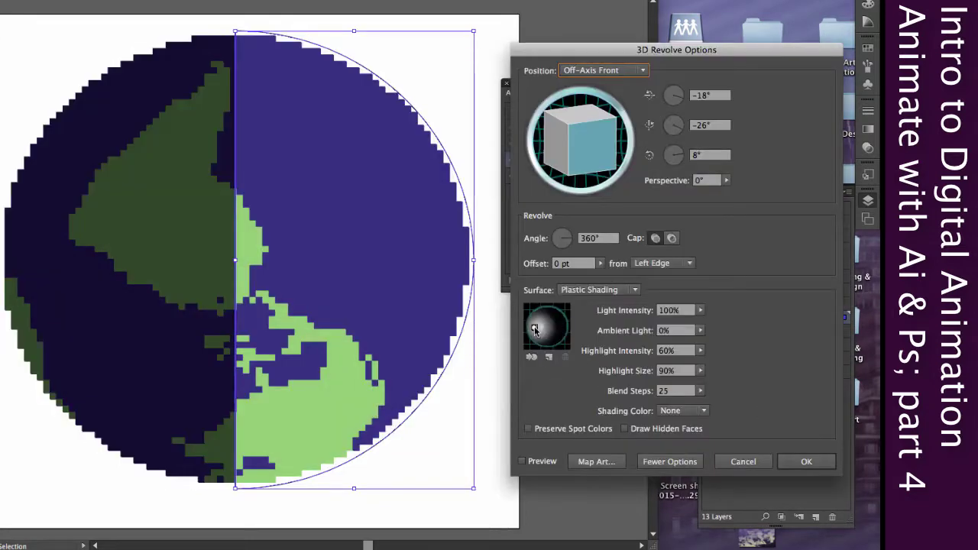
drag(535, 329, 528, 326)
click(806, 462)
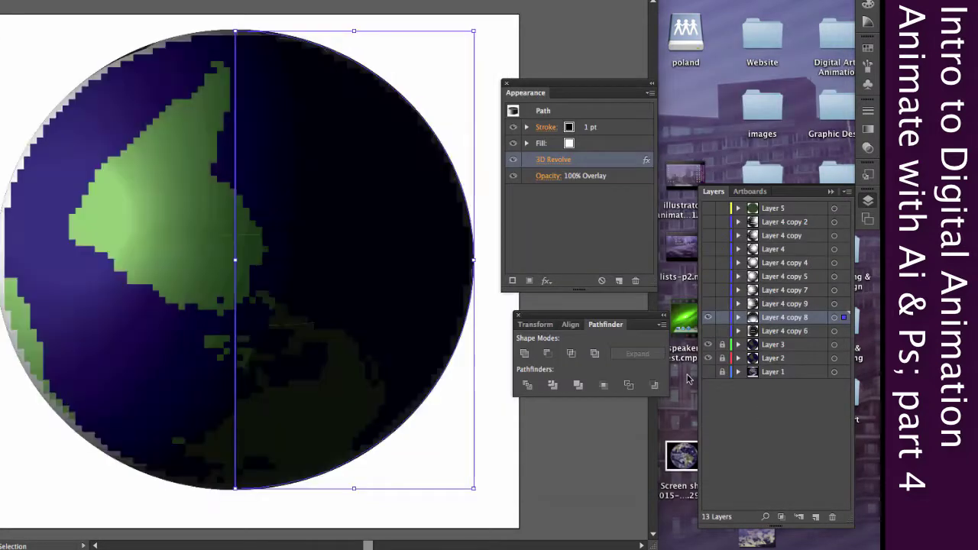
click(707, 317)
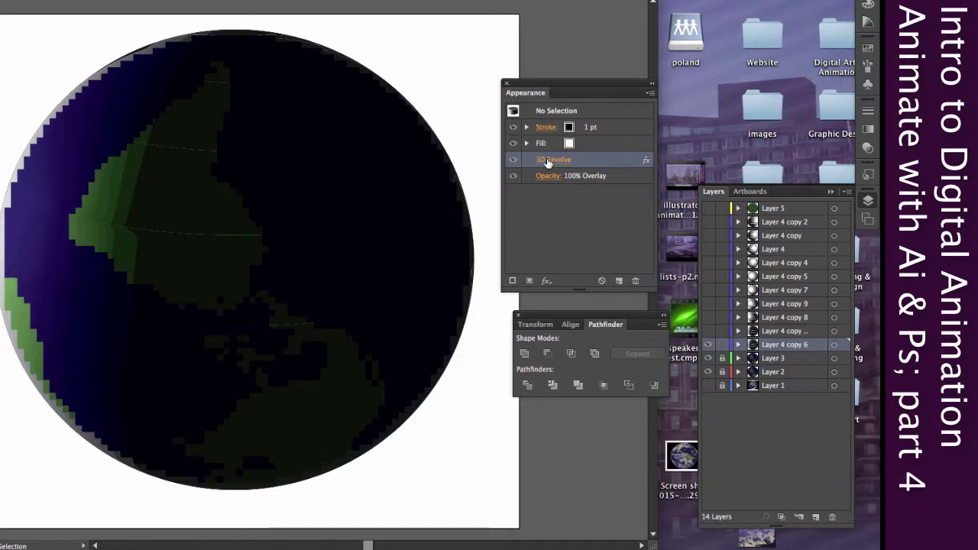
Step: Move the 3D Revolve light for Layer 4 copy 6 slightly inward, send it behind the sphere, and compare the neighbouring layers
click(547, 160)
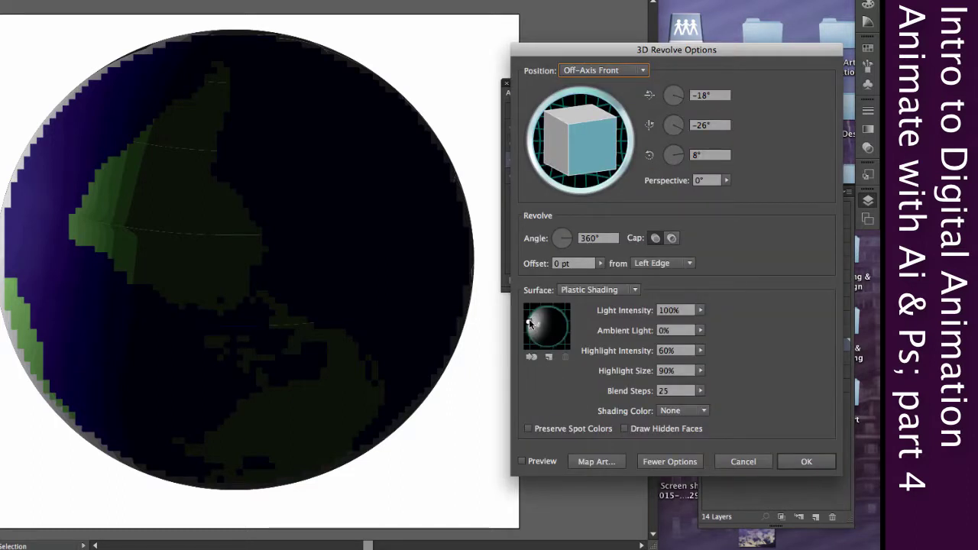
drag(528, 324, 537, 325)
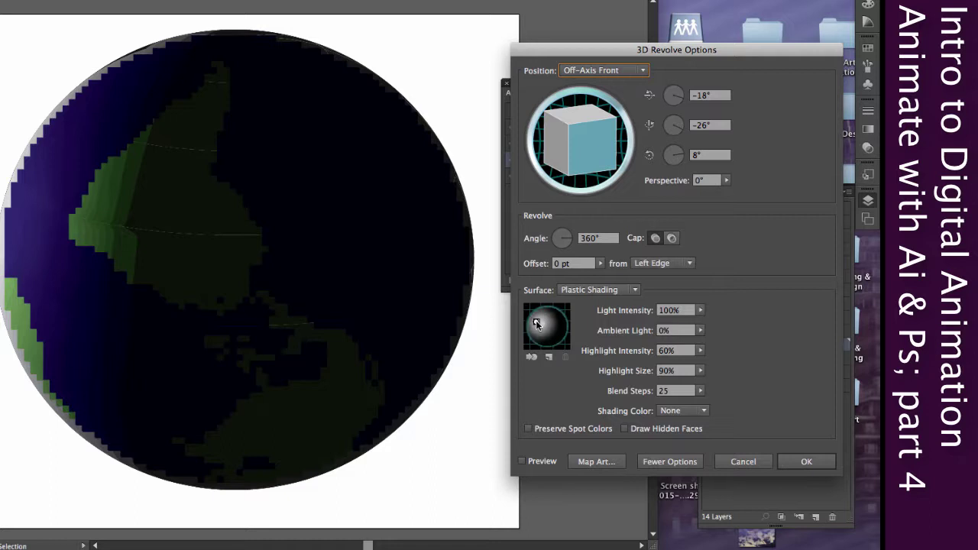
click(536, 355)
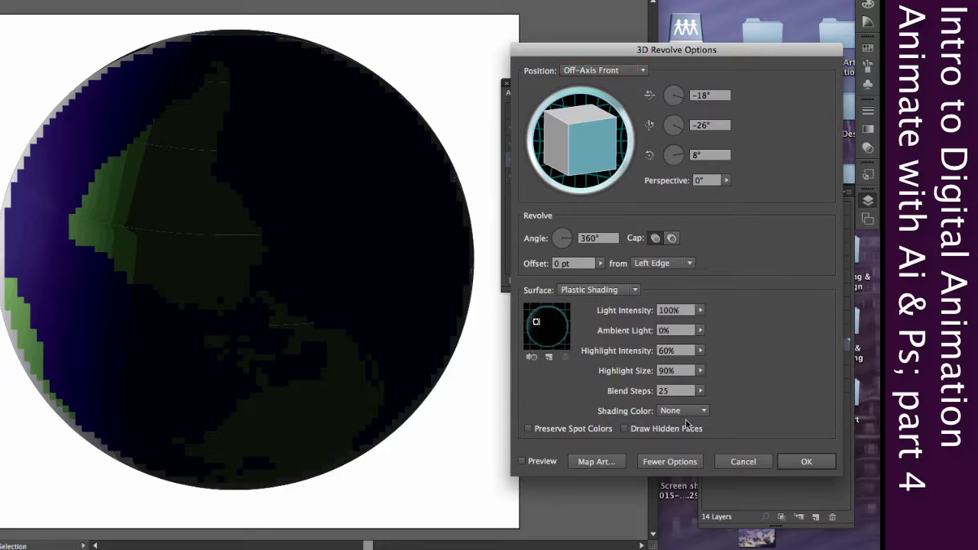
click(806, 461)
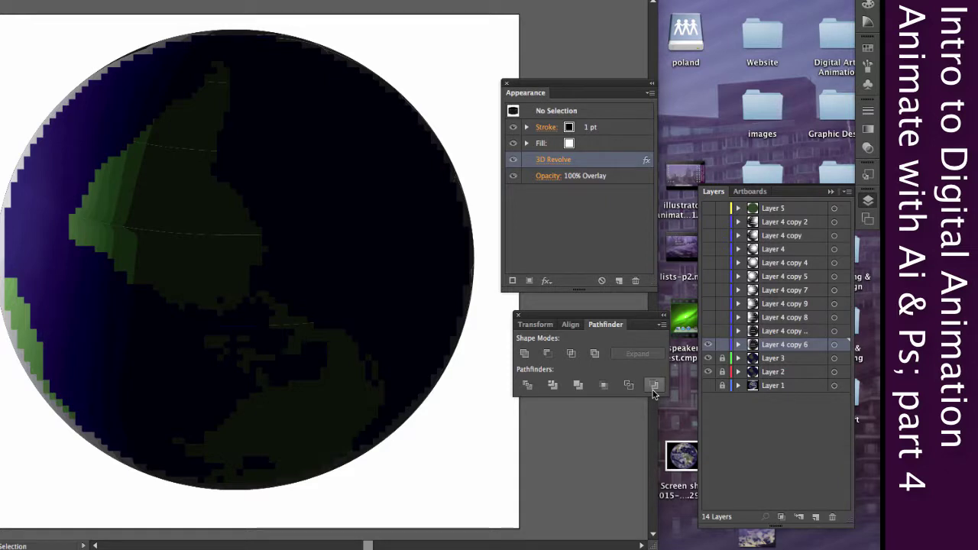
click(707, 344)
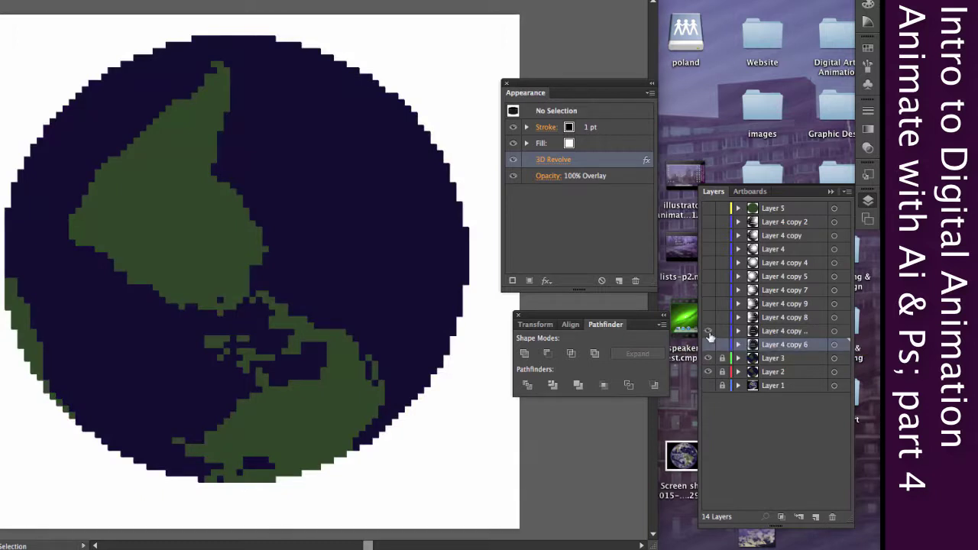
click(708, 333)
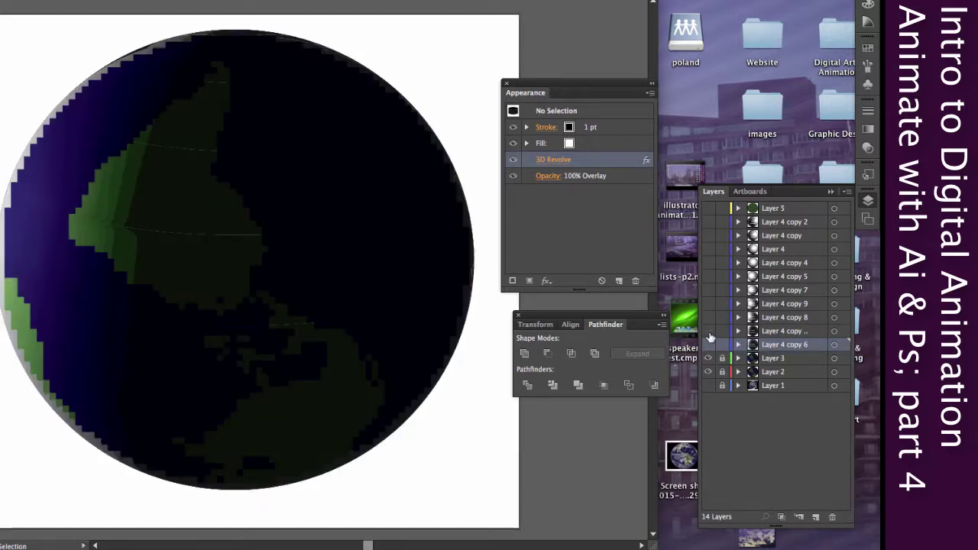
Step: Check Layer 4 copy 6 against the unshaded globe and move its 3D Revolve light slightly inward behind the sphere's left side
click(707, 342)
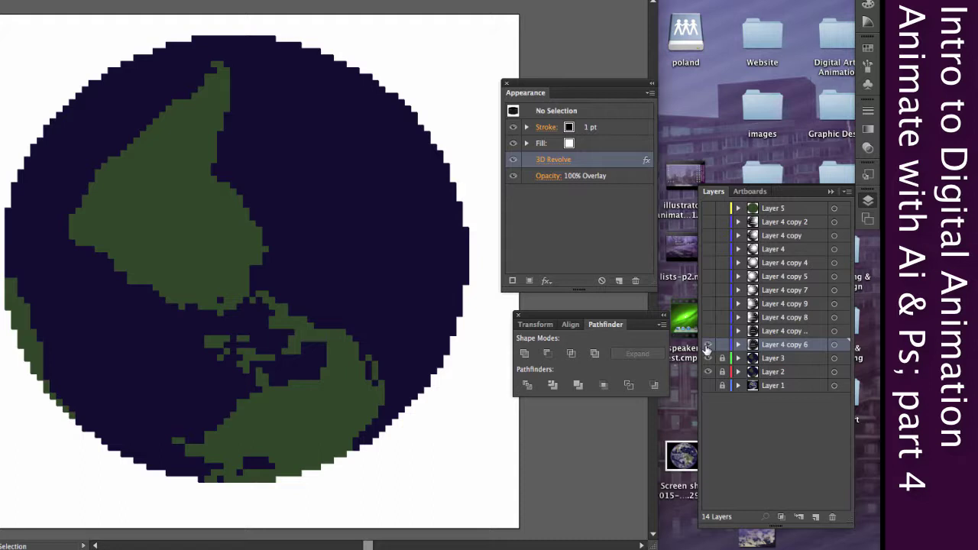
click(707, 347)
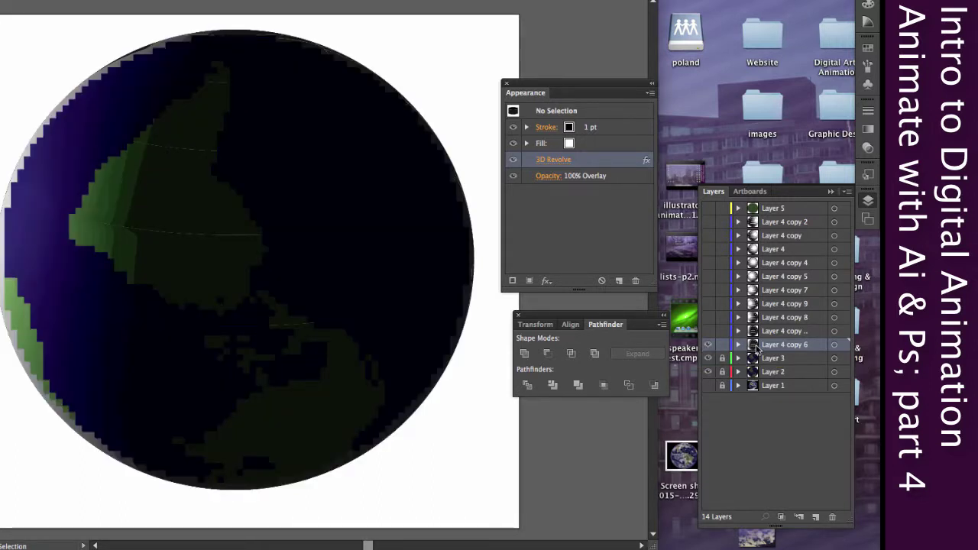
click(445, 233)
click(553, 159)
drag(530, 323, 535, 321)
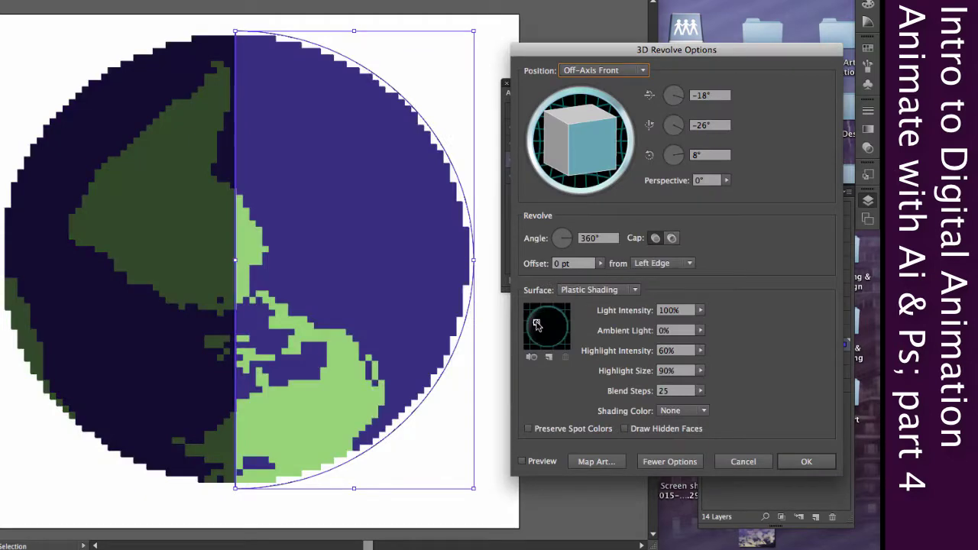
key(Return)
Step: Duplicate Layer 4 copy 6, hide the duplicate and move the original's 3D Revolve light behind the sphere's centre
drag(768, 348, 816, 516)
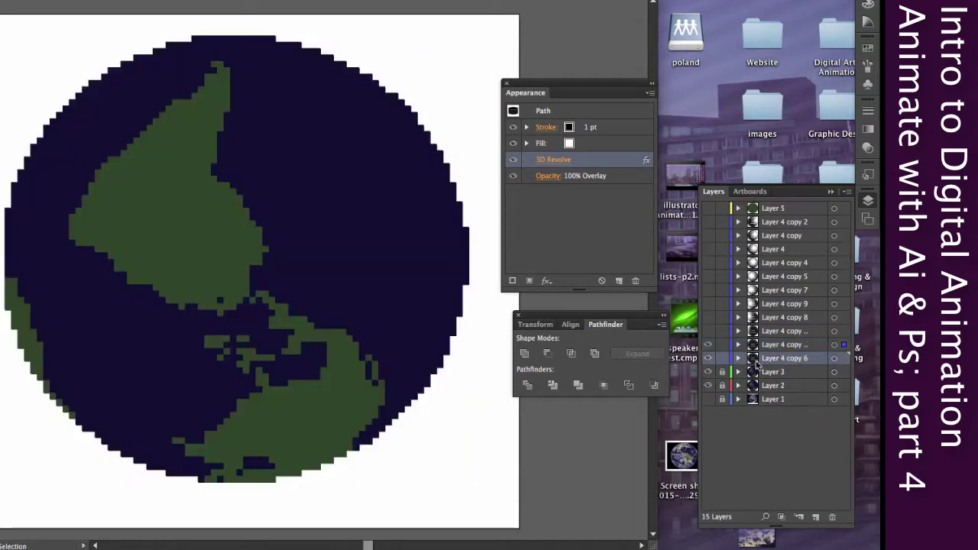
click(708, 348)
click(473, 300)
click(553, 159)
drag(536, 321, 547, 325)
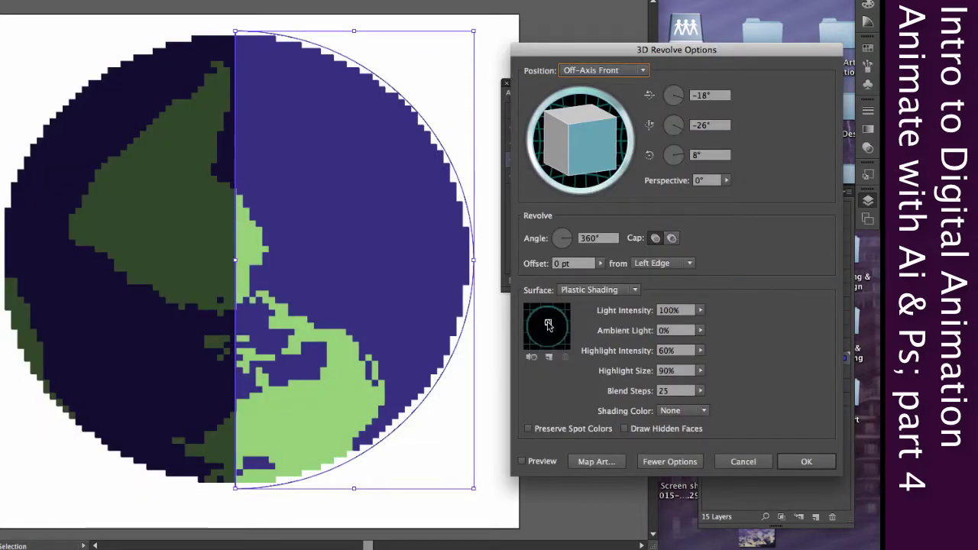
click(787, 461)
Step: Duplicate Layer 4 copy 6 again, hide the duplicate and move the original's 3D Revolve light behind the sphere's right side
drag(802, 359, 816, 516)
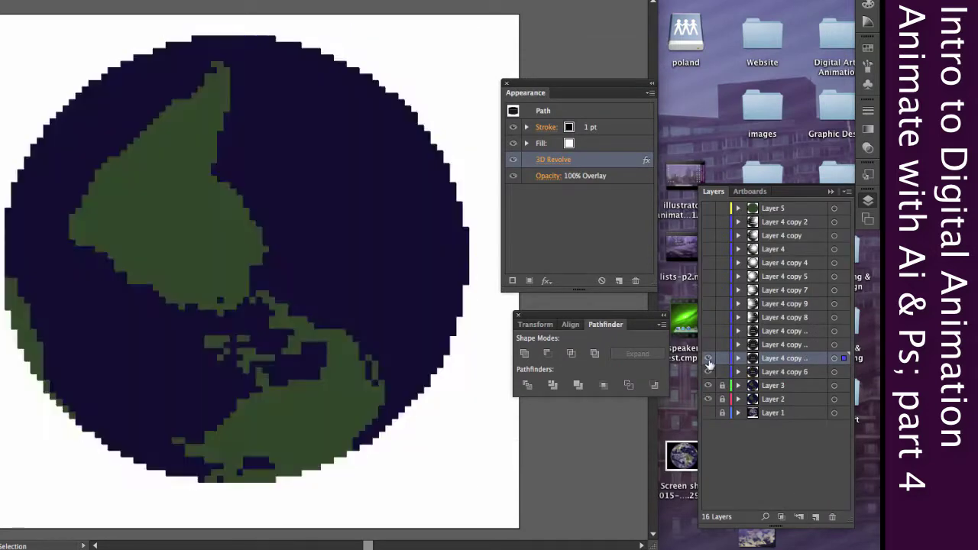
click(708, 359)
click(384, 276)
click(553, 158)
drag(547, 325, 559, 322)
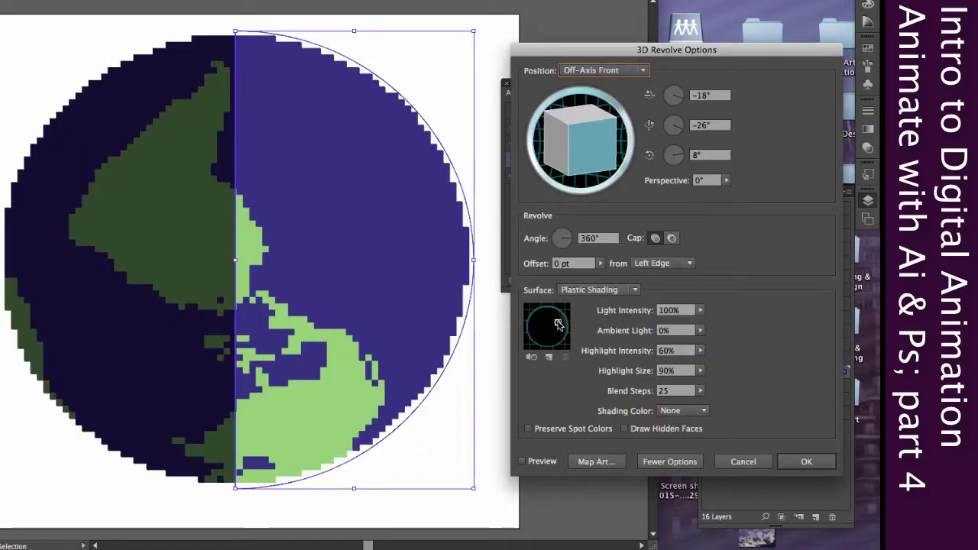
key(Return)
Step: Make another duplicate of Layer 4 copy 6, move the original's 3D Revolve light to the sphere's far right edge and hide both layers
drag(794, 374, 816, 516)
click(785, 384)
click(553, 159)
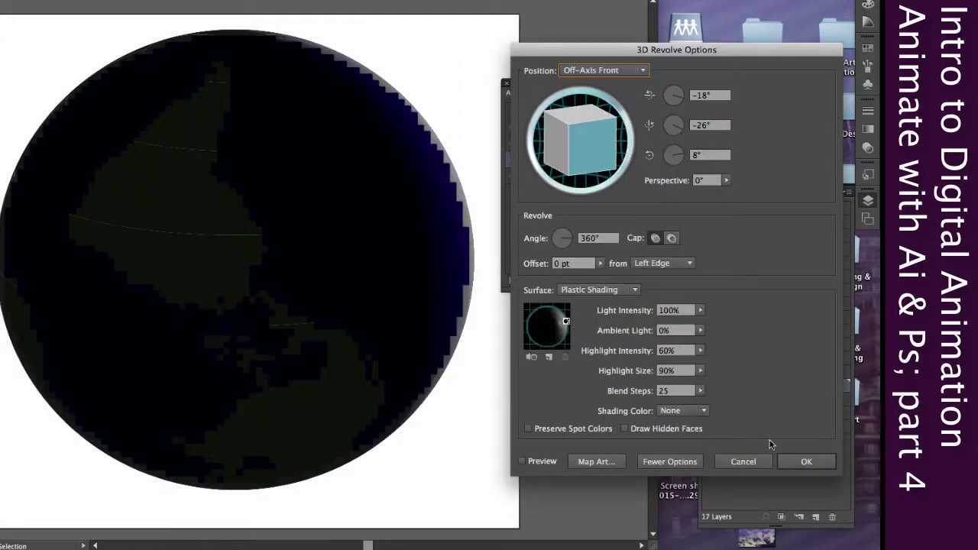
click(801, 461)
click(458, 263)
click(553, 159)
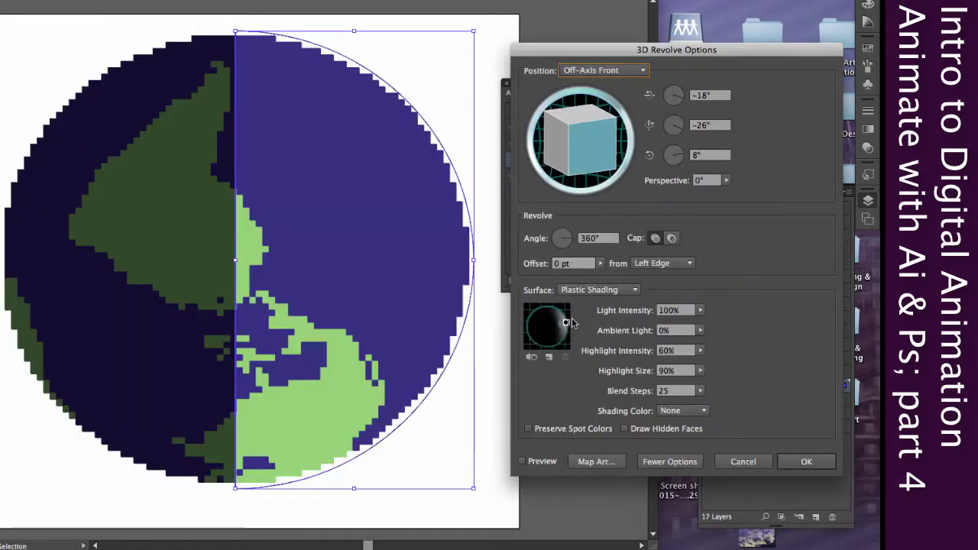
click(806, 461)
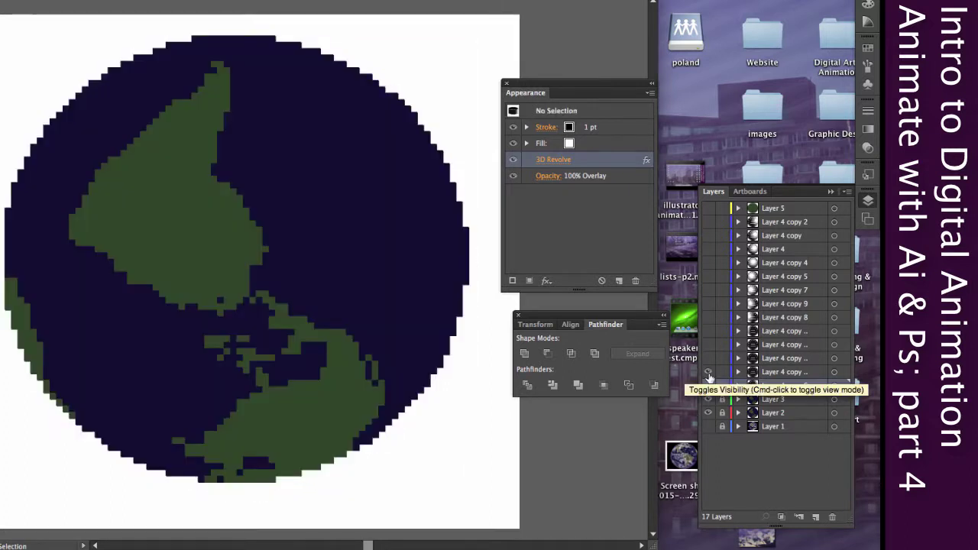
click(708, 384)
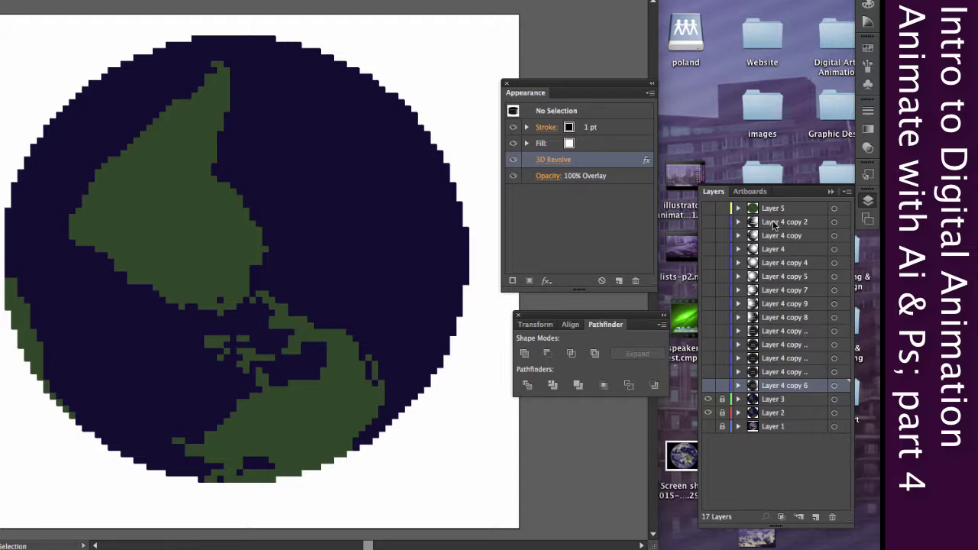
Step: Show Layer 5 and Layer 4 copy 2, and duplicate the green pixel circle on Layer 5 as a spare
click(707, 210)
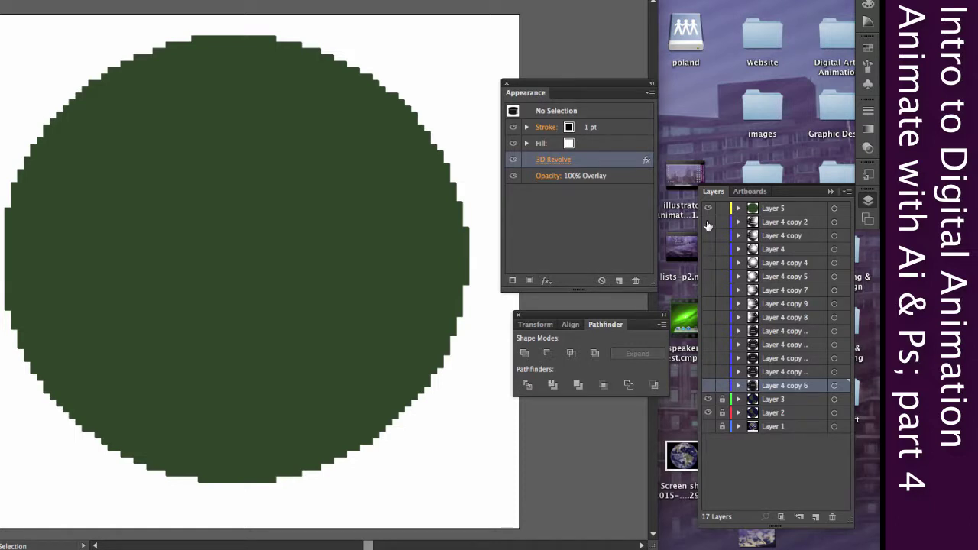
click(766, 215)
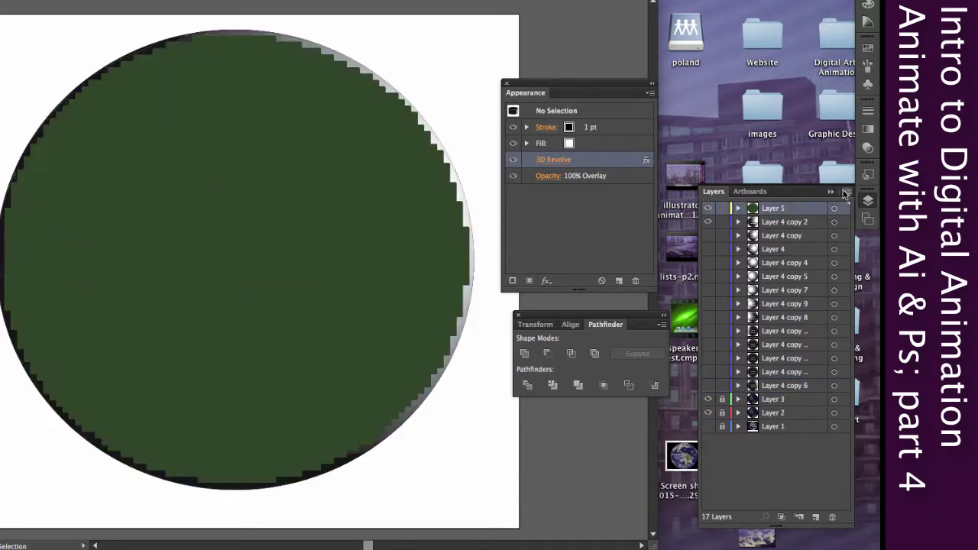
click(846, 191)
click(764, 219)
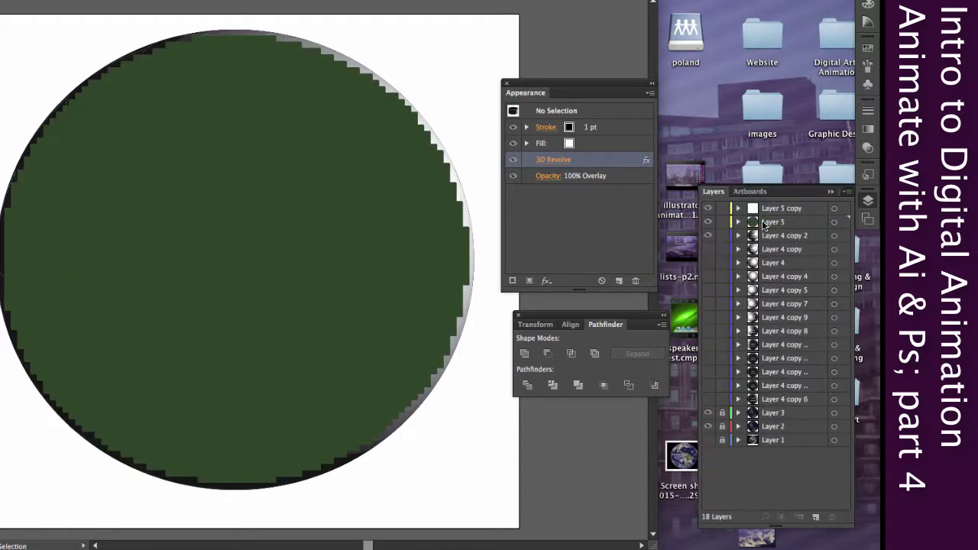
Step: Lock Layer 5 copy and every Layer 4 shading layer except Layer 4 copy 2, leaving Layer 5 active
click(780, 224)
click(717, 211)
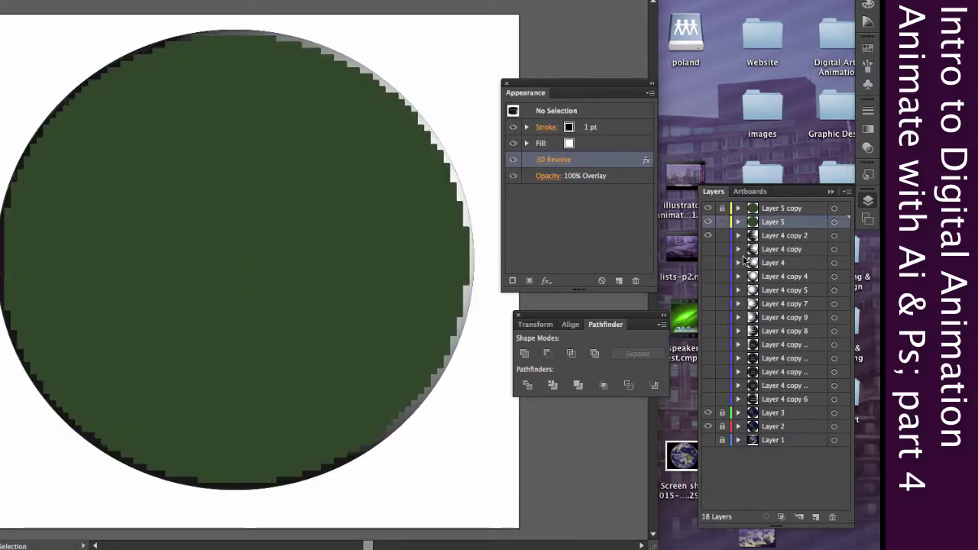
drag(720, 279, 721, 306)
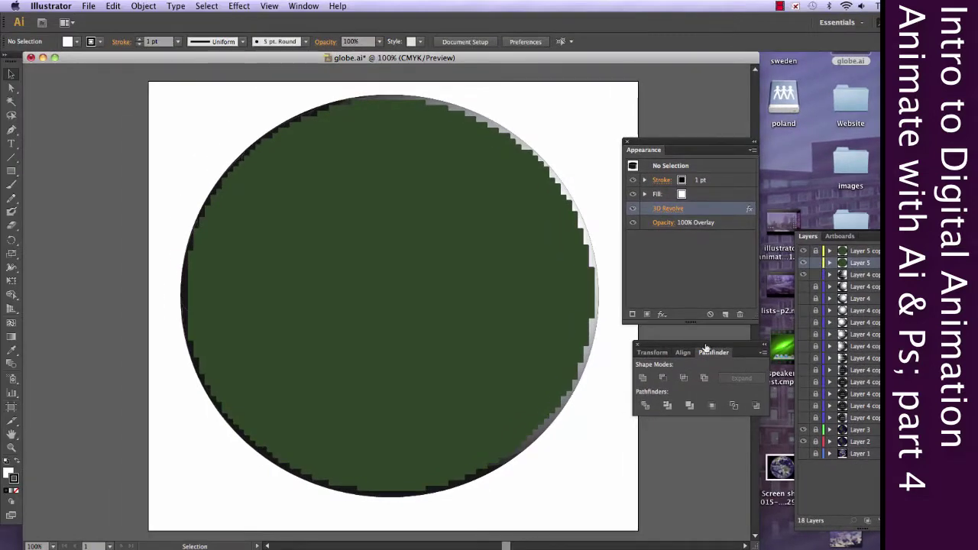
Step: Make a clipping mask from the Layer 5 pixel circle and the Layer 4 copy 2 shading sphere
drag(606, 475, 190, 118)
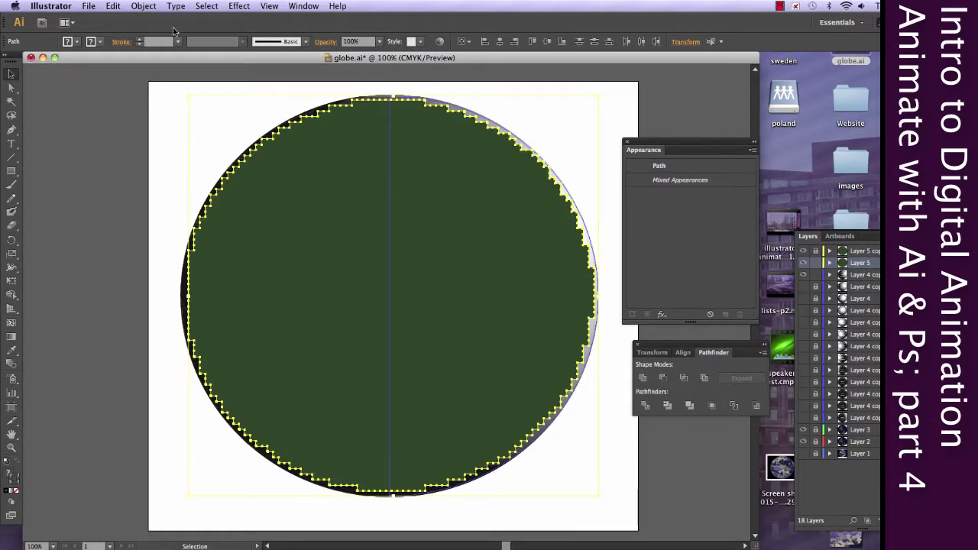
click(152, 9)
mouse_move(216, 314)
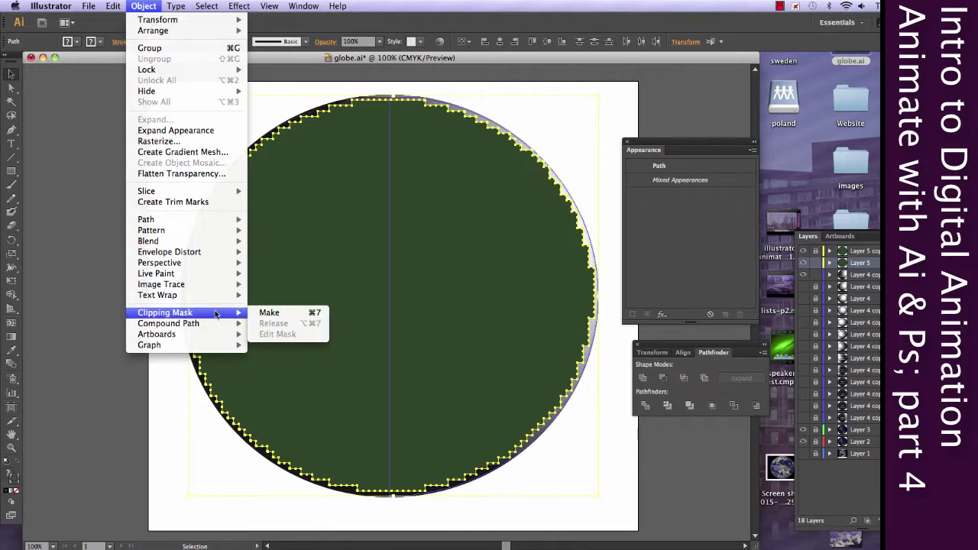
click(267, 313)
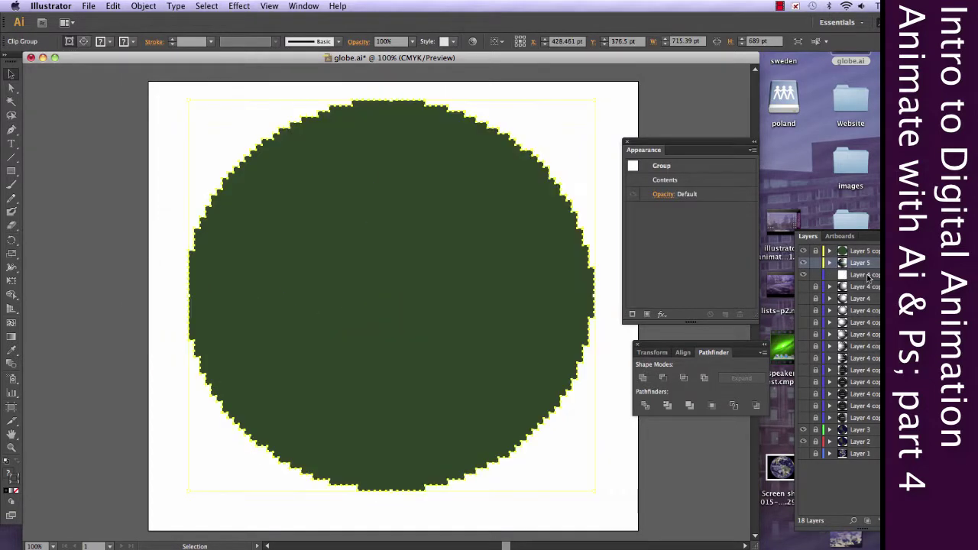
Step: Delete the emptied Layer 4 copy 2 and duplicate Layer 5 copy for another mask shape
click(868, 277)
click(908, 520)
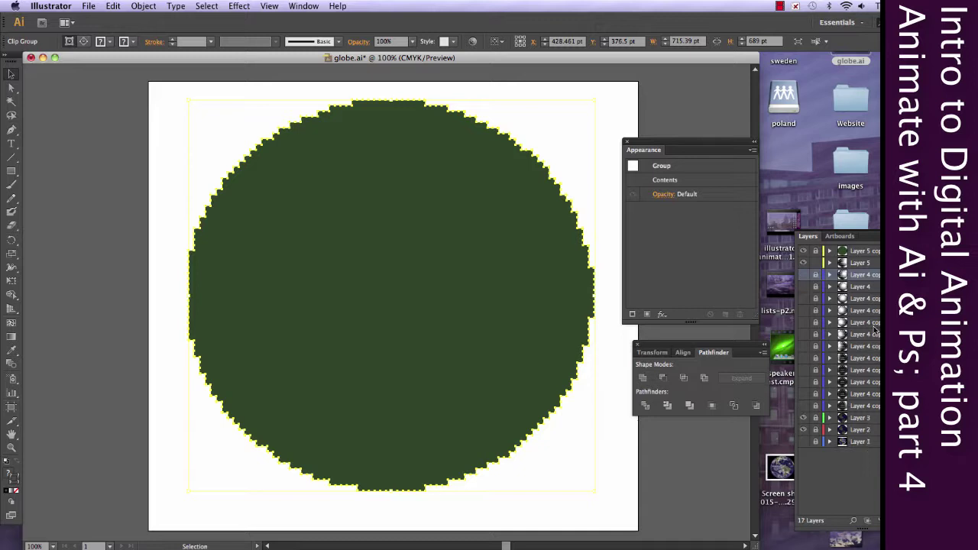
click(862, 250)
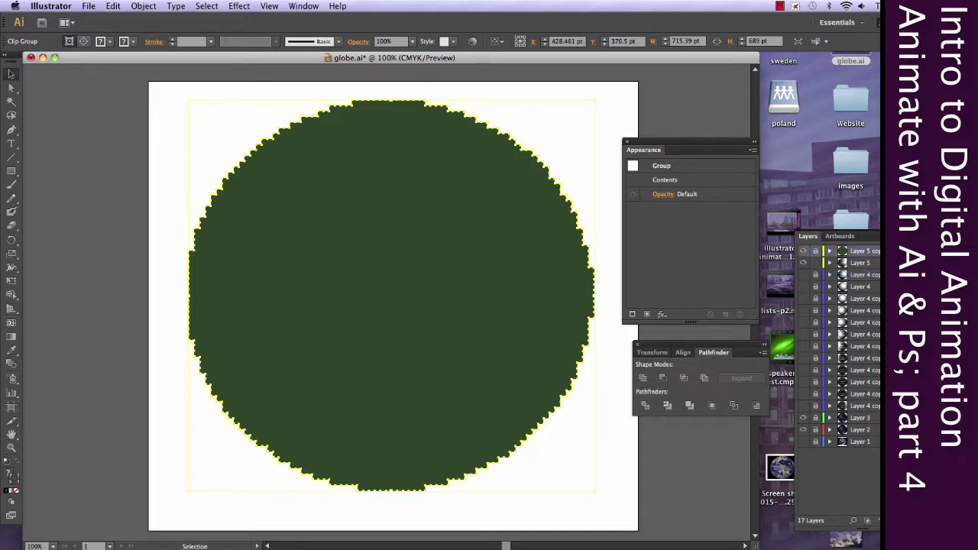
click(908, 236)
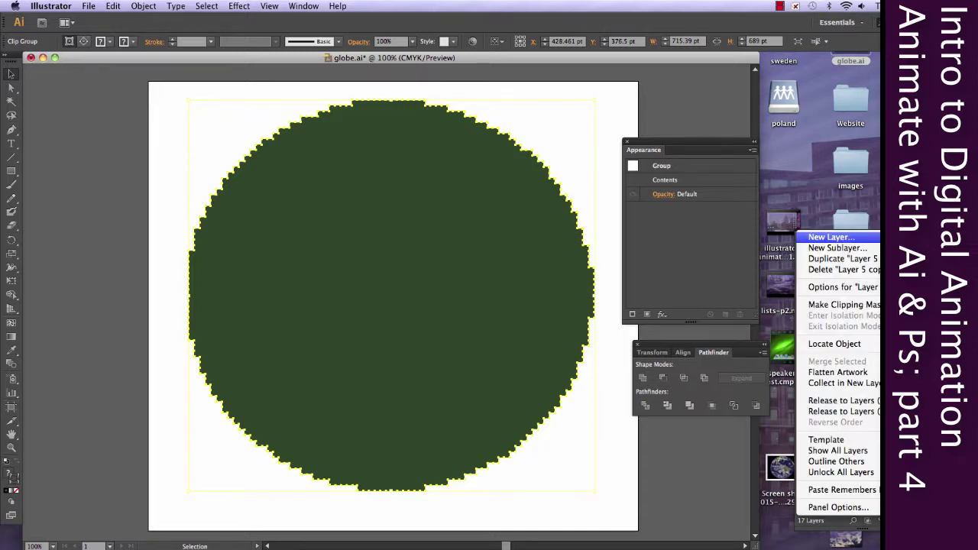
click(845, 259)
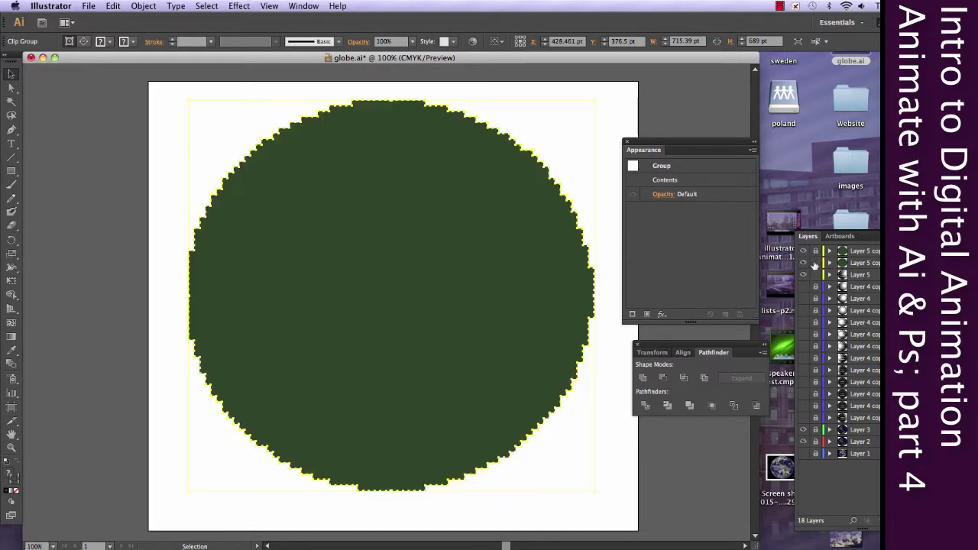
Step: Unlock Layer 4 copy, lock the clipped Layer 5 and move Layer 5 above its circle copies
click(815, 286)
click(815, 274)
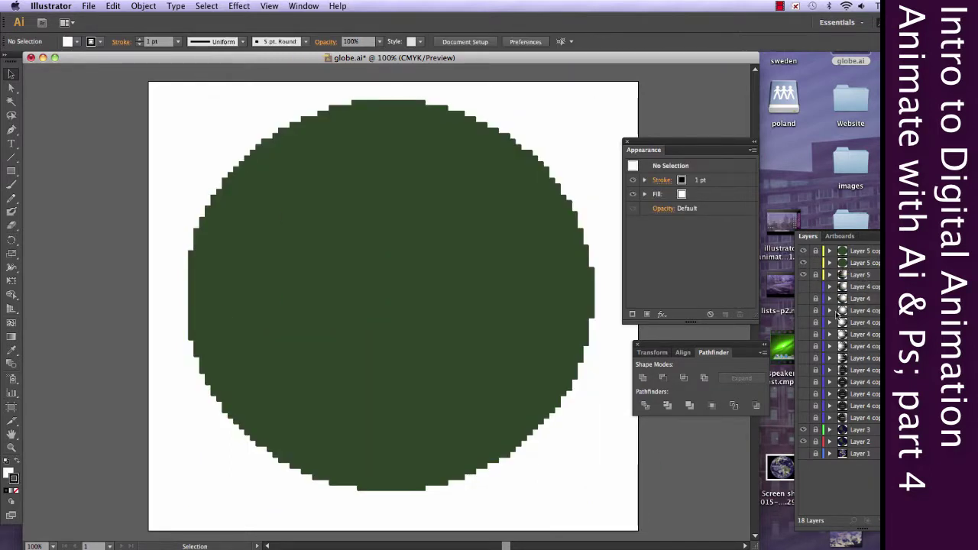
click(876, 275)
drag(879, 279, 877, 248)
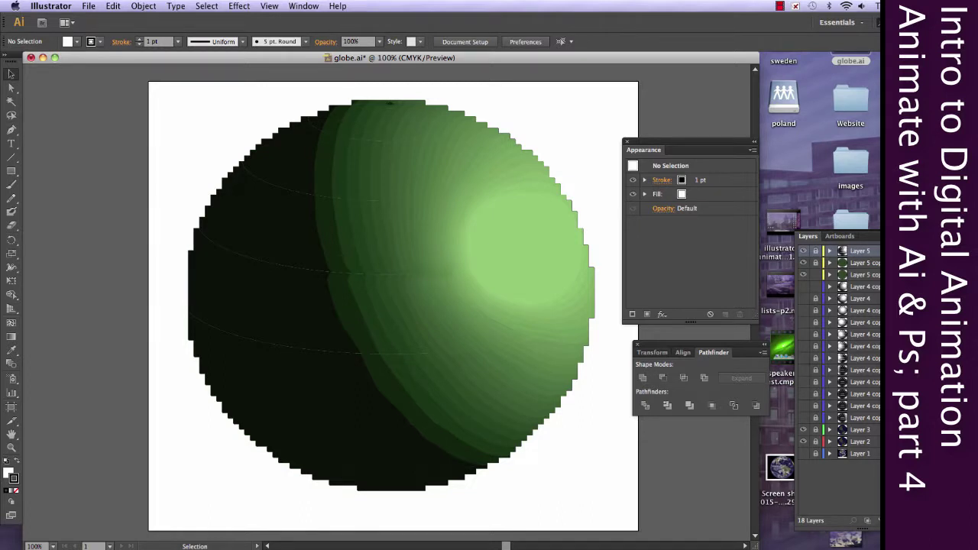
Step: Try to make a clipping mask from the unlocked pixel circle on Layer 5 copy
drag(632, 499, 230, 199)
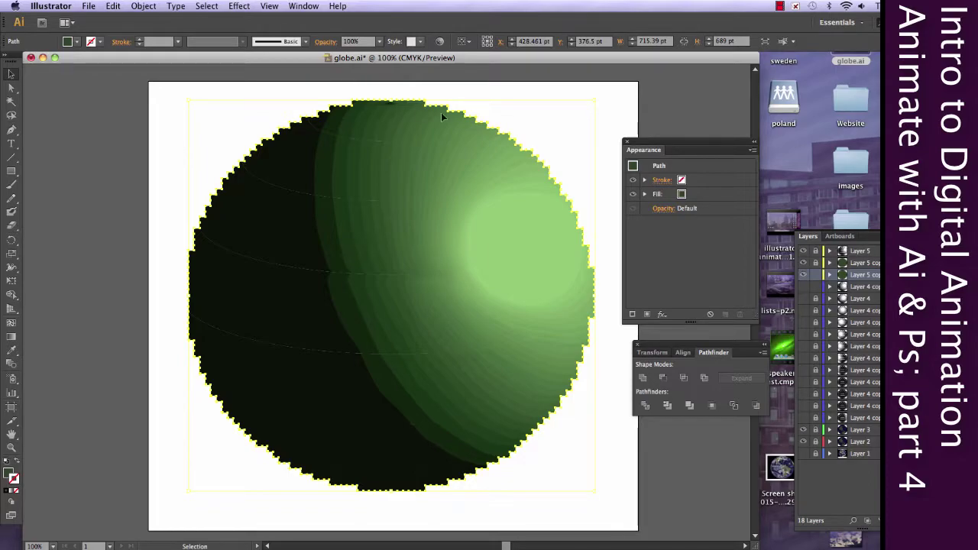
click(143, 6)
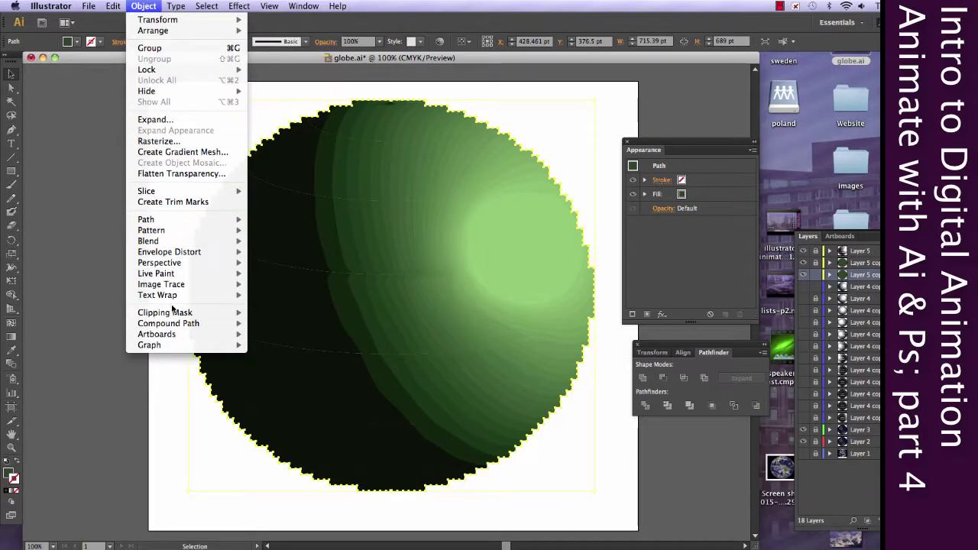
mouse_move(176, 312)
click(263, 312)
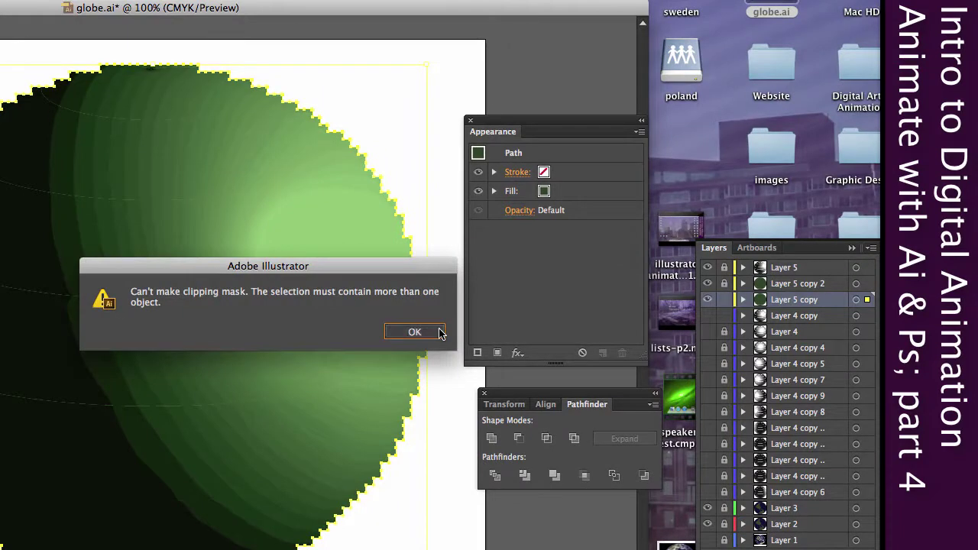
click(491, 329)
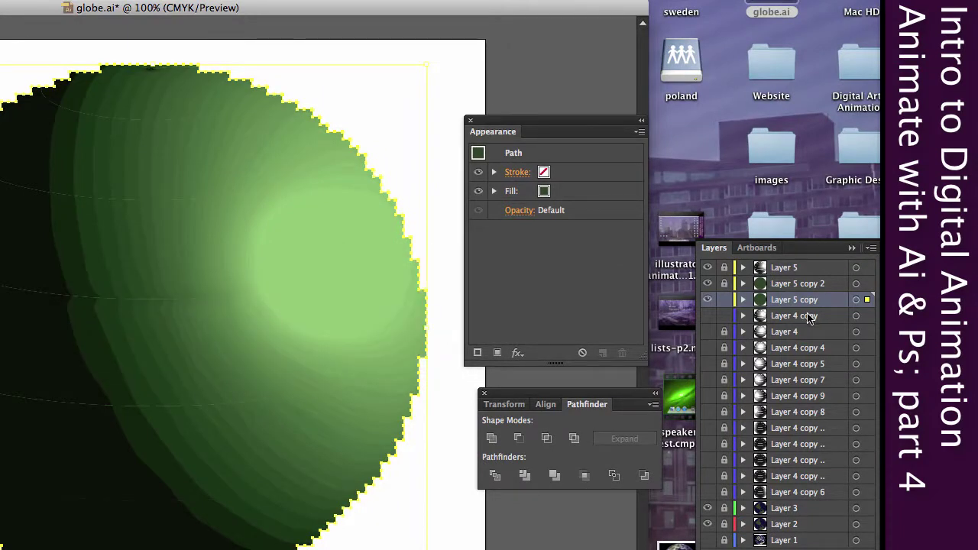
Step: Show Layer 4 copy and make a clipping mask from its shading sphere and the Layer 5 copy pixel circle
click(833, 320)
click(856, 315)
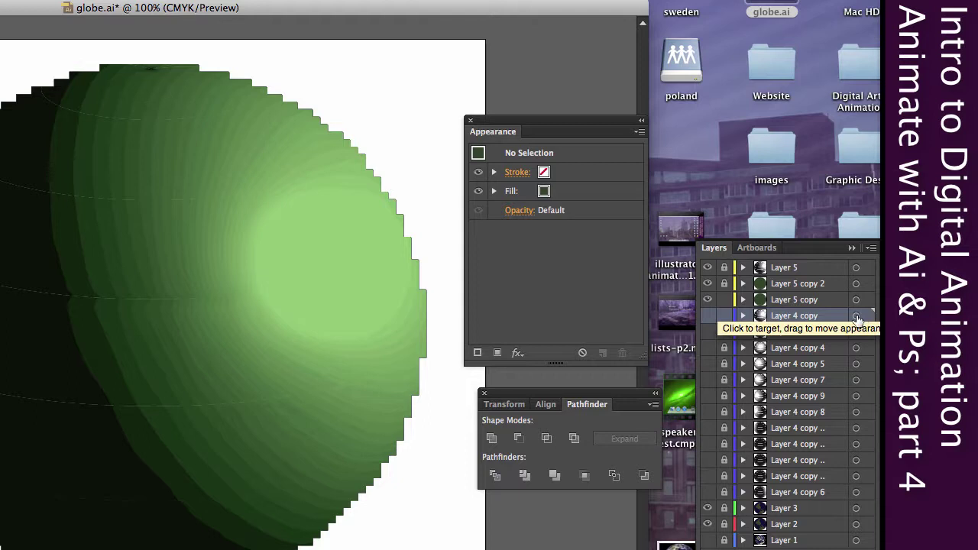
click(856, 299)
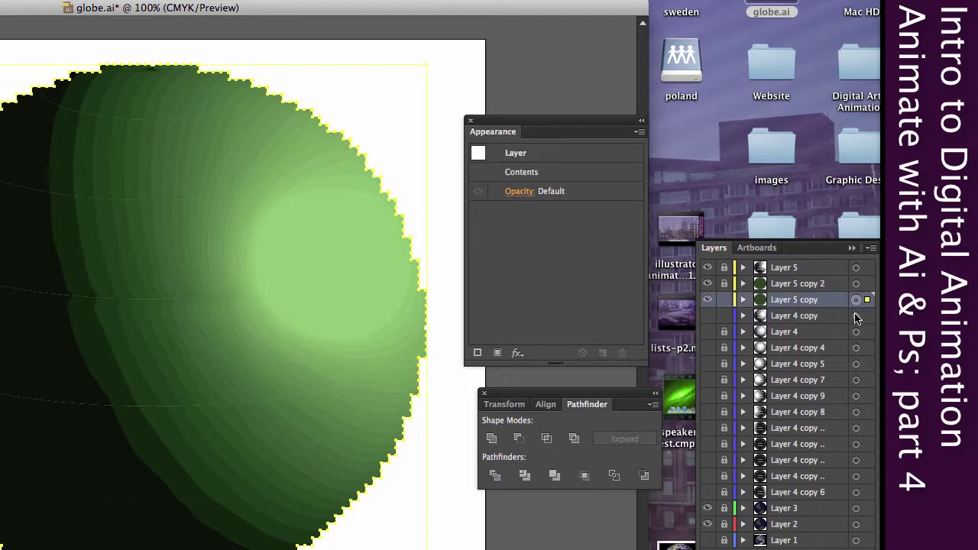
click(783, 317)
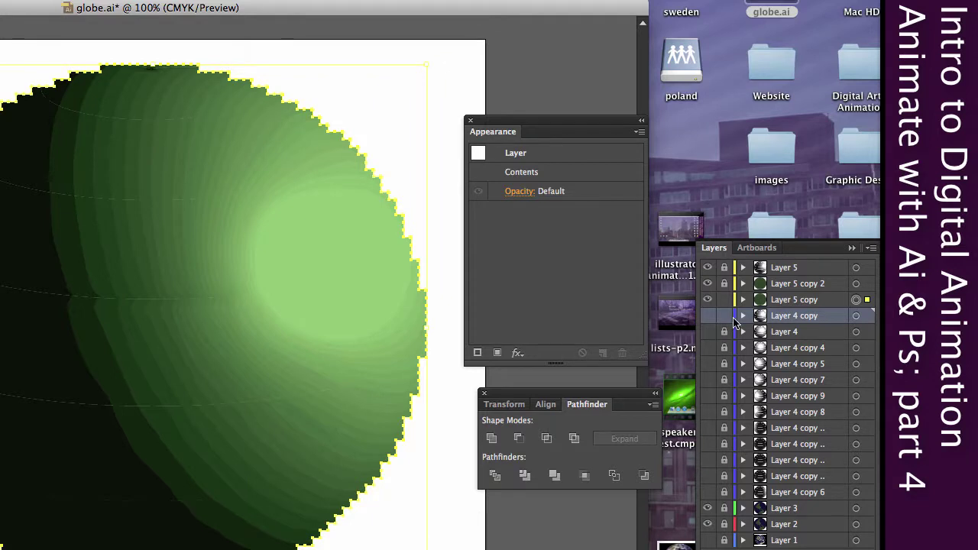
click(707, 315)
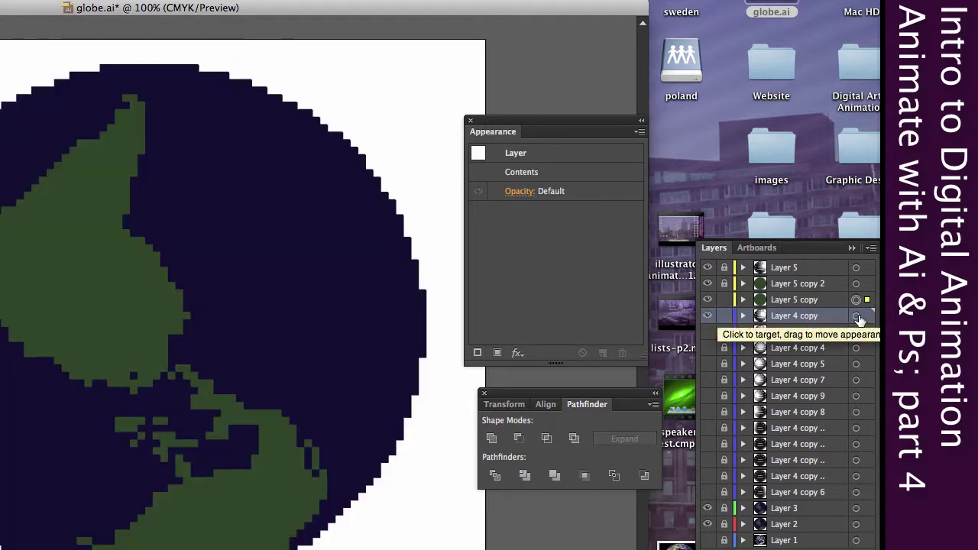
click(857, 316)
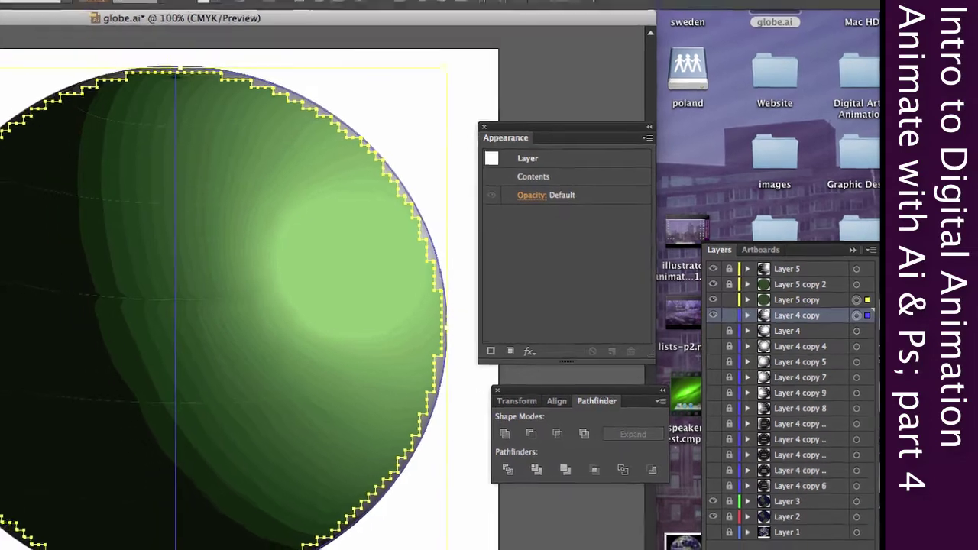
click(8, 3)
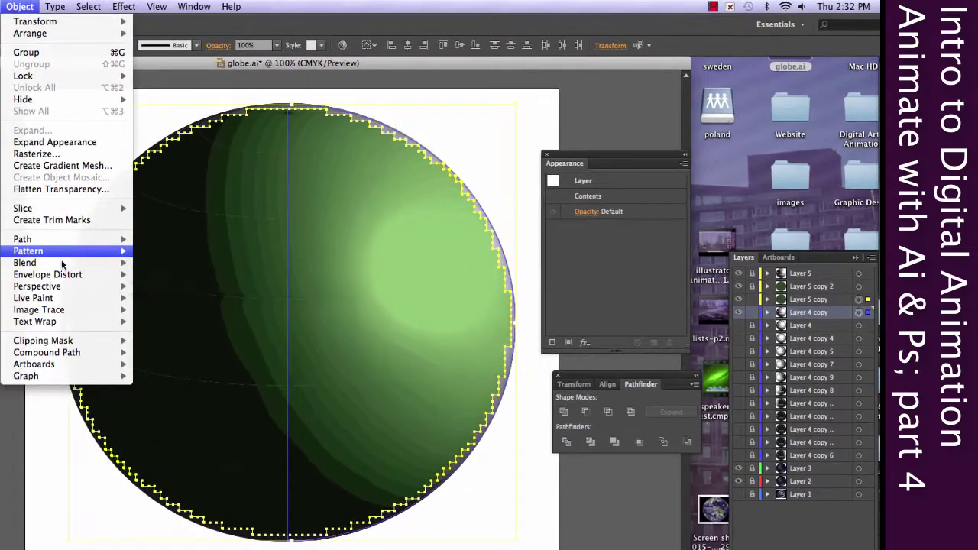
mouse_move(115, 344)
click(144, 348)
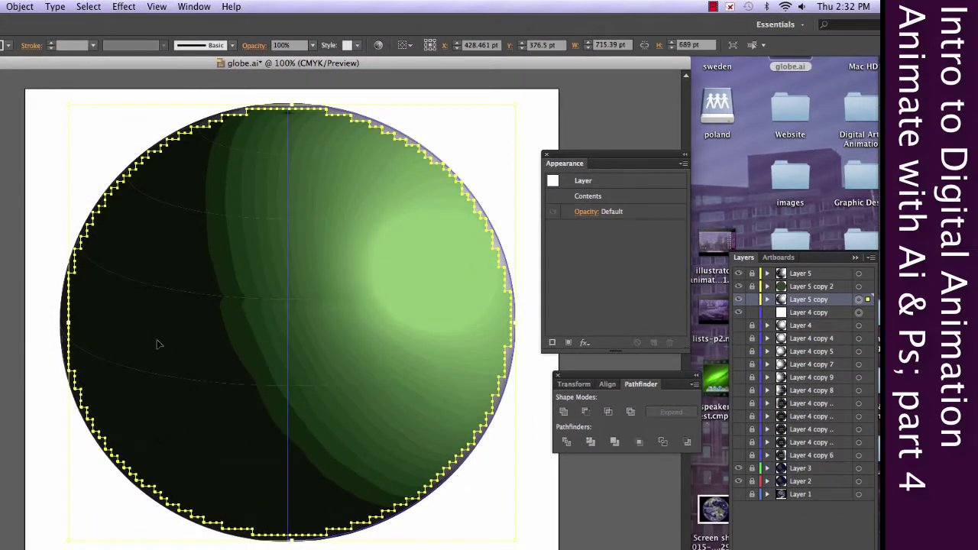
Step: Move the clipped Layer 5 copy above Layer 5 copy 2 and delete the emptied Layer 4 copy
click(811, 303)
drag(809, 302, 811, 282)
click(811, 311)
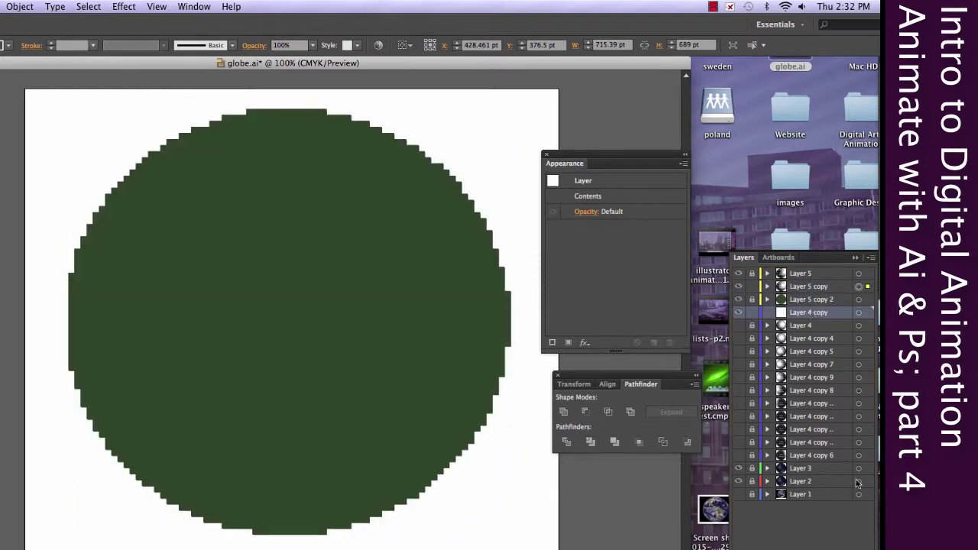
click(859, 547)
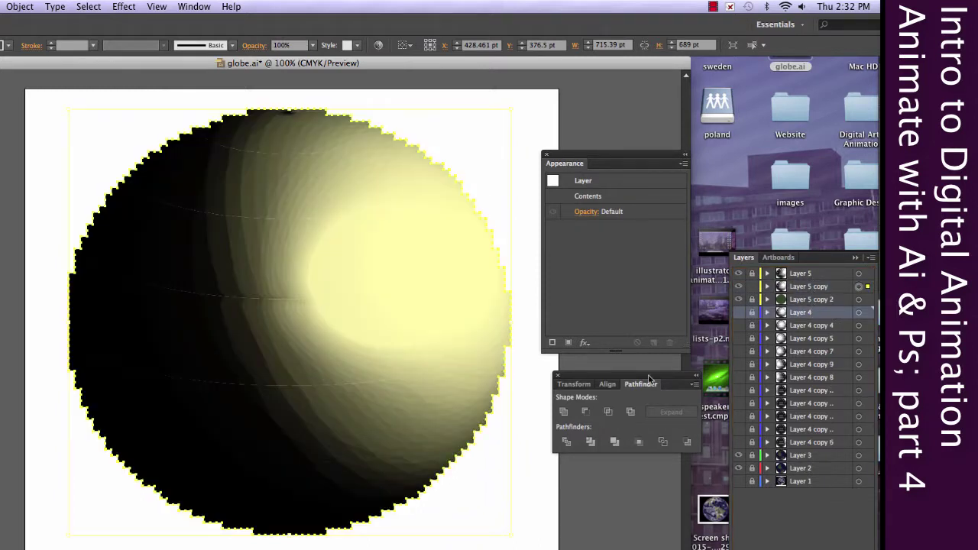
Step: Lock the clipped Layer 5 copy, and unlock and show the shading sphere on Layer 4
click(822, 303)
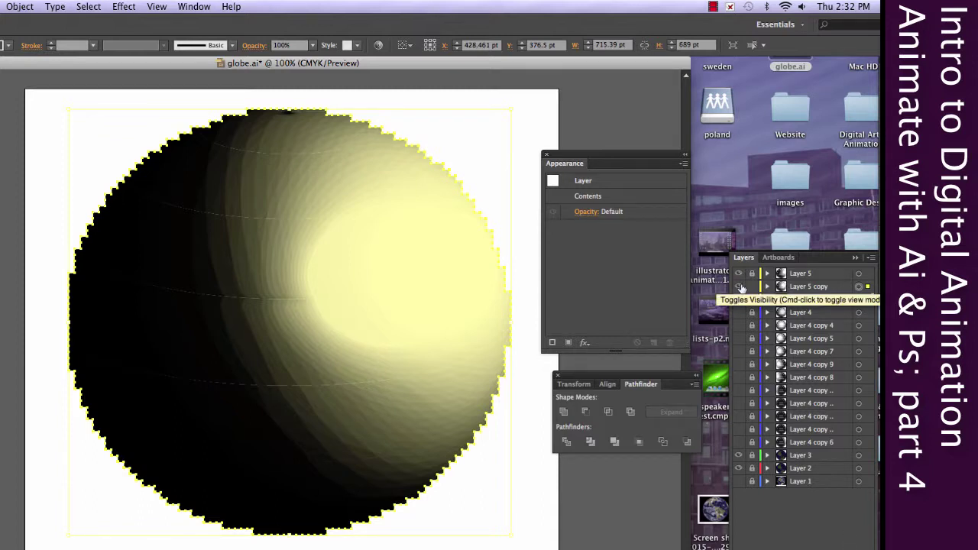
click(752, 286)
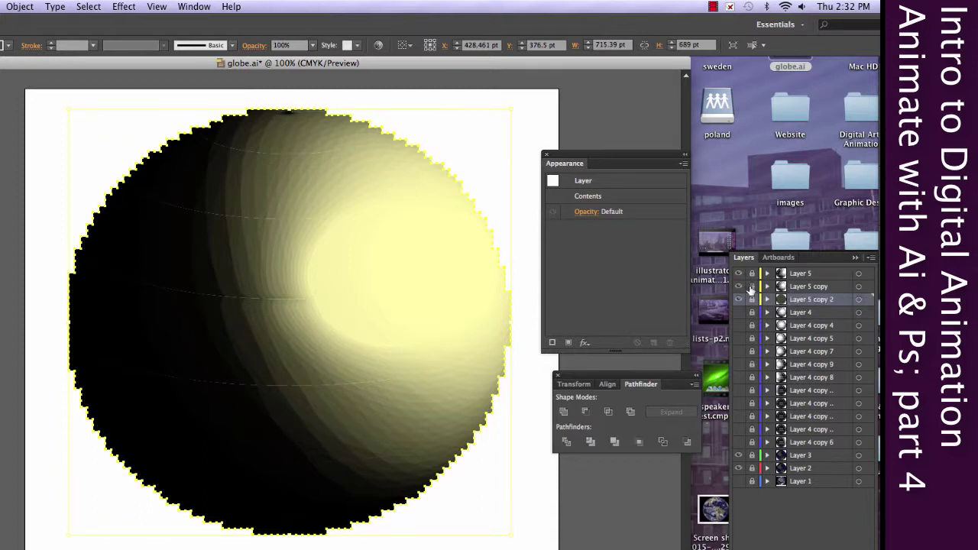
click(818, 313)
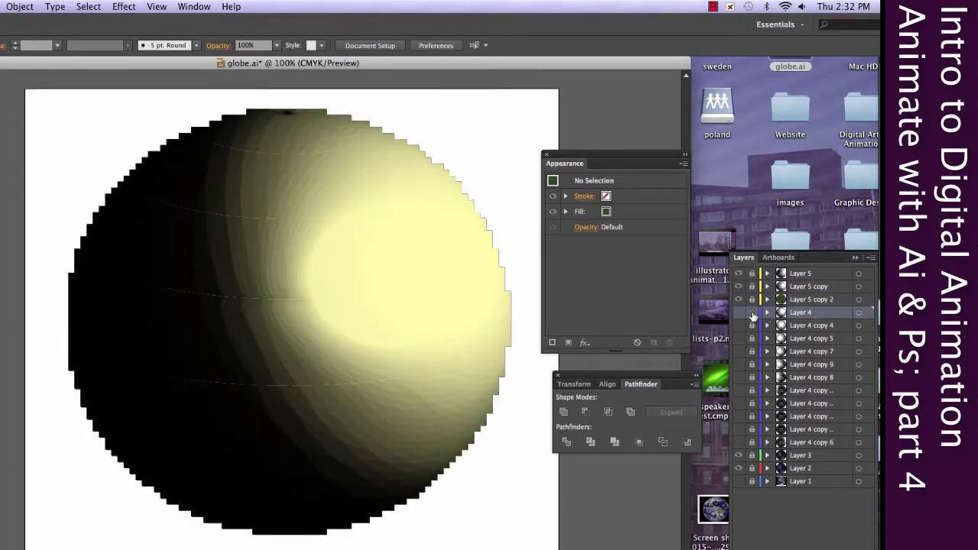
click(743, 314)
Step: Duplicate the Layer 5 copy 2 pixel circle and hide the clipped Layer 5 and Layer 5 copy
click(826, 301)
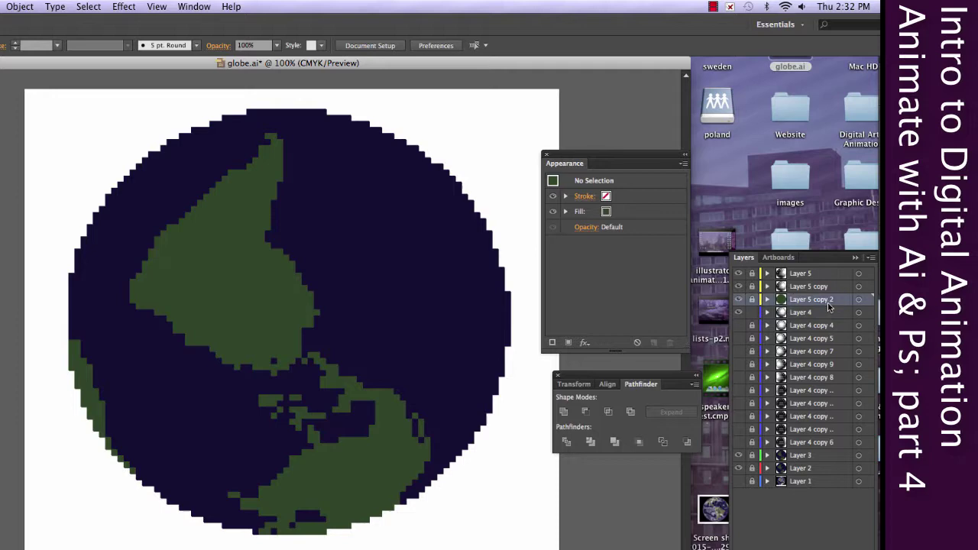
click(871, 258)
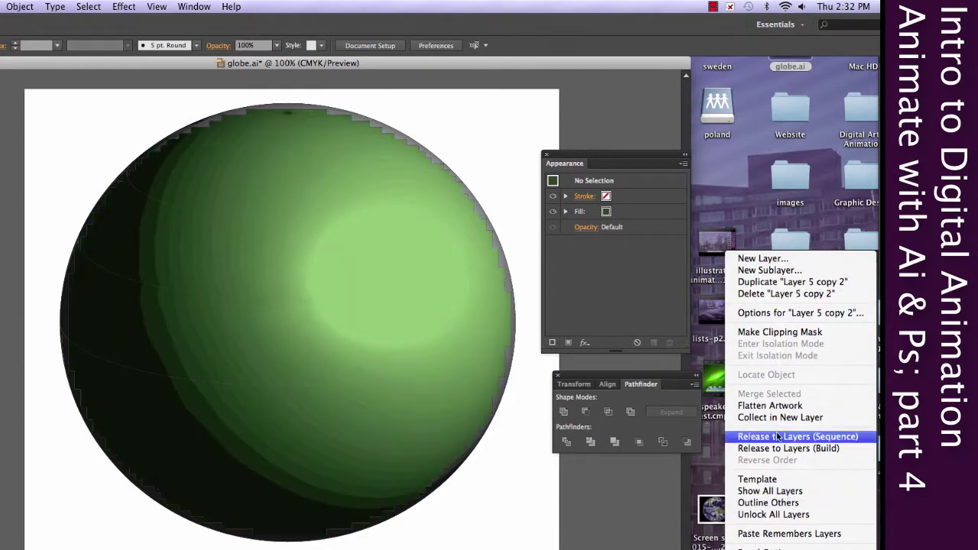
click(769, 283)
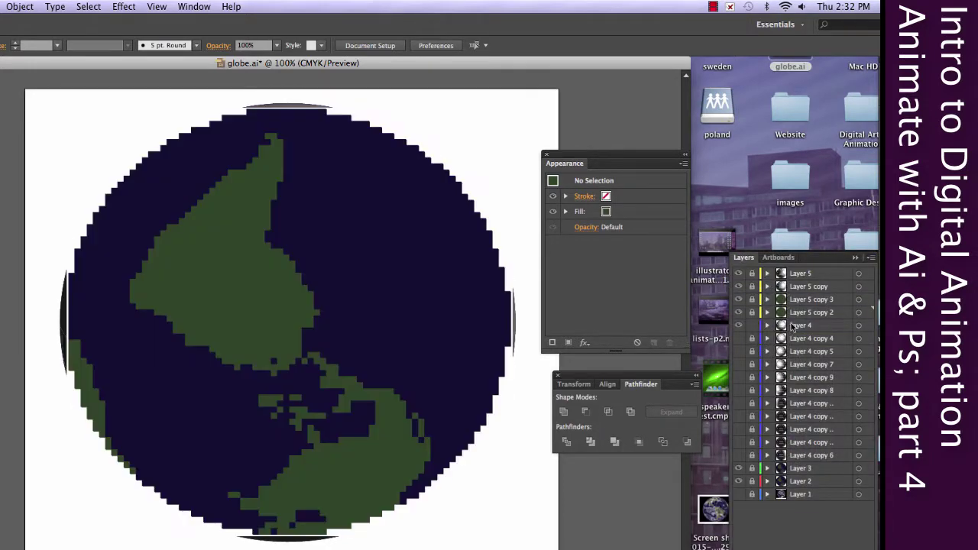
click(739, 275)
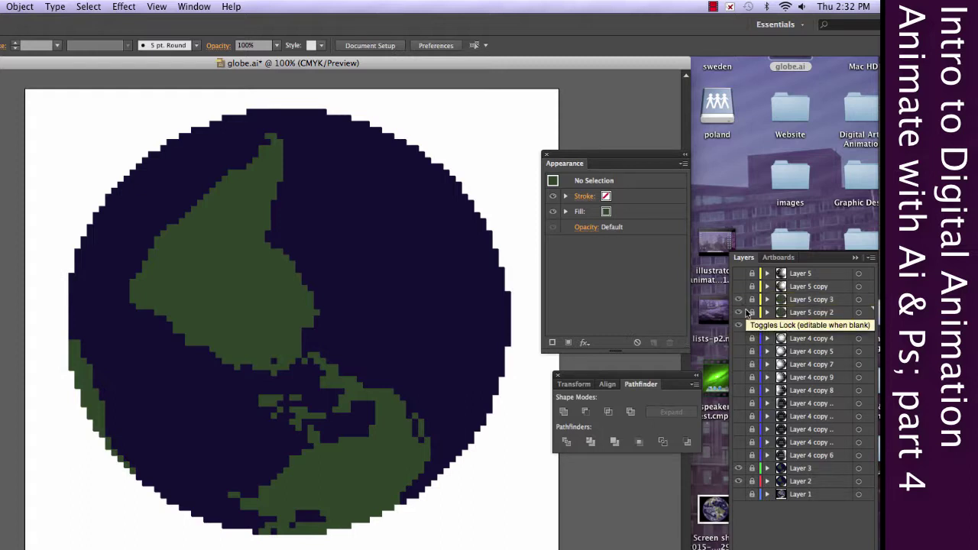
Step: Unlock Layer 5 copy 2 and make a clipping mask from its pixel circle and the Layer 4 sphere
click(751, 314)
click(822, 313)
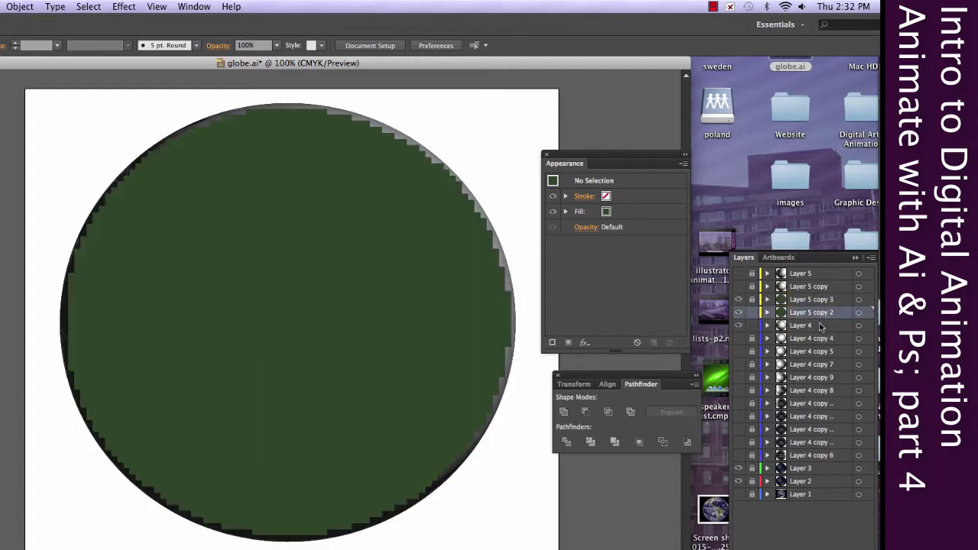
click(859, 316)
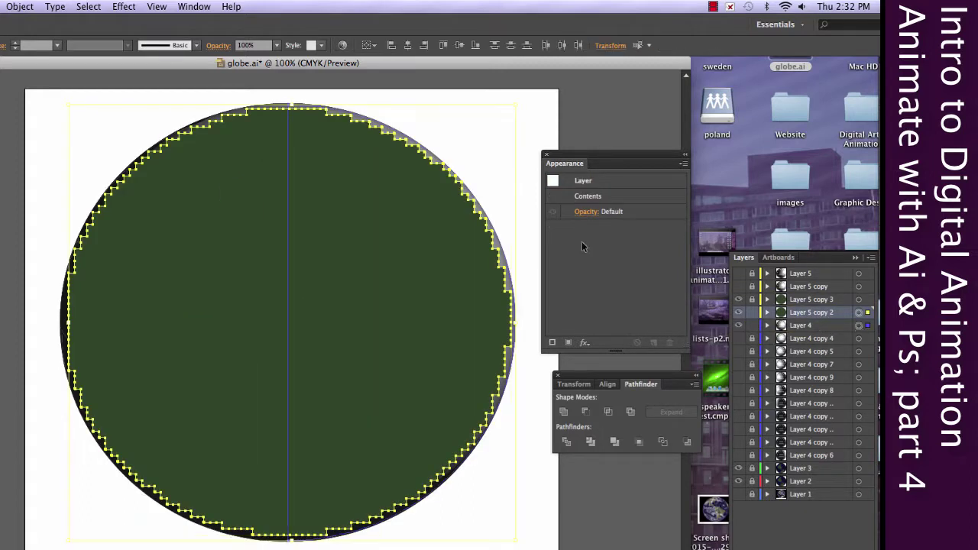
click(20, 6)
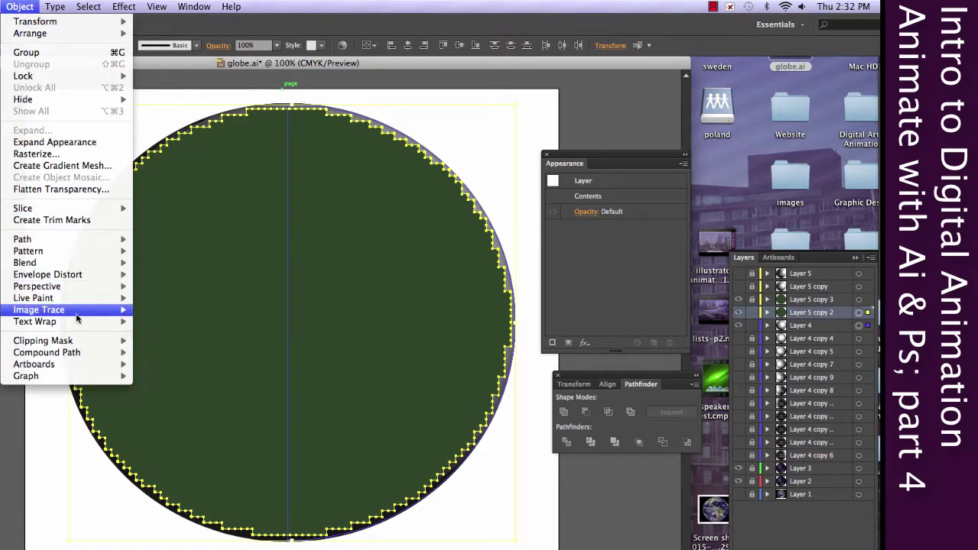
mouse_move(76, 340)
click(158, 340)
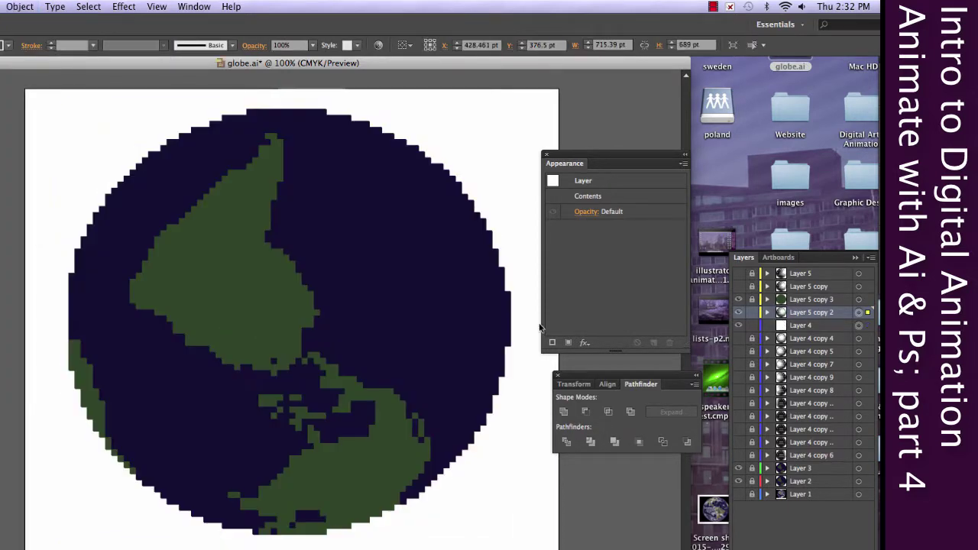
Step: Delete the emptied Layer 4, and lock and hide the clipped Layer 5 copy 2 above the remaining circle layer
click(829, 327)
click(865, 549)
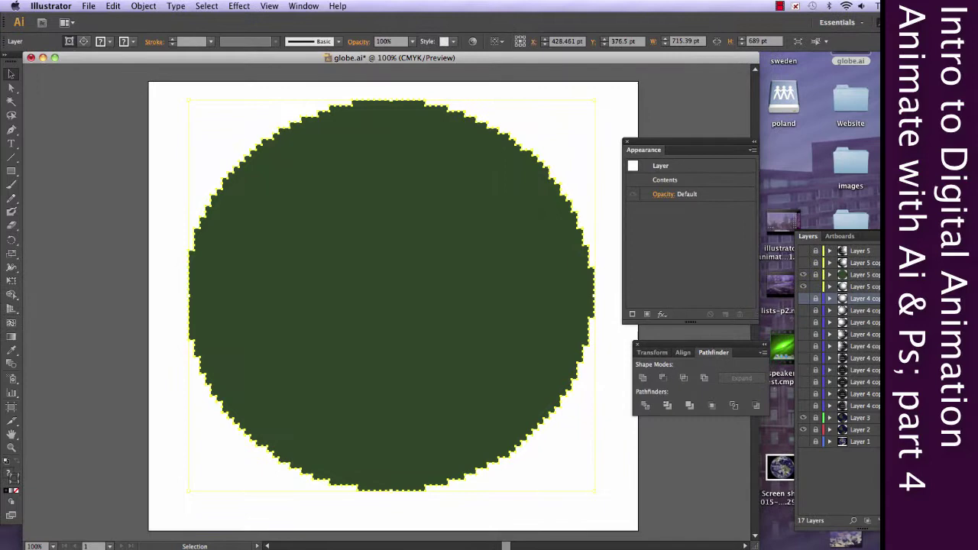
click(815, 286)
click(803, 287)
click(802, 287)
Step: Duplicate the Layer 5 copy 3 pixel circle, and unlock and show the Layer 4 copy 4 sphere
click(874, 281)
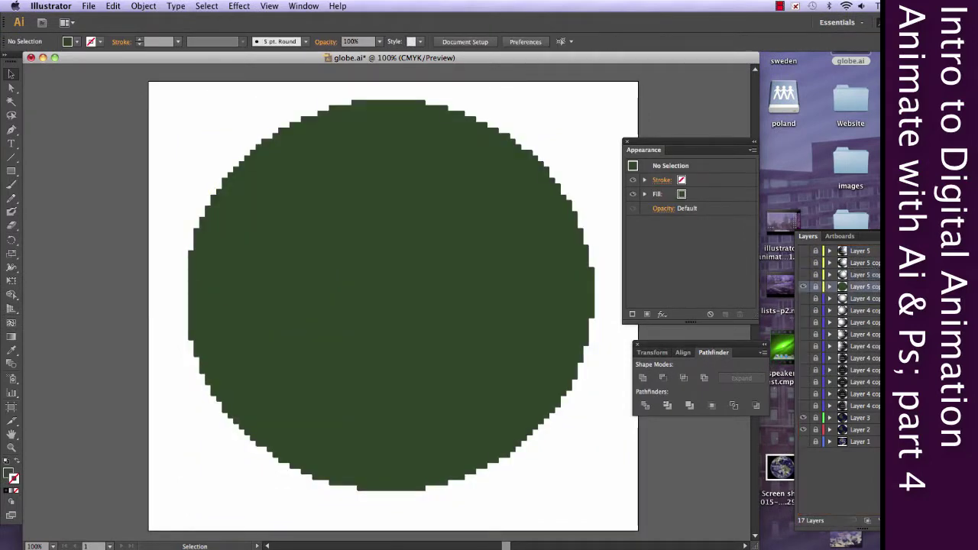
click(878, 236)
click(837, 259)
click(815, 311)
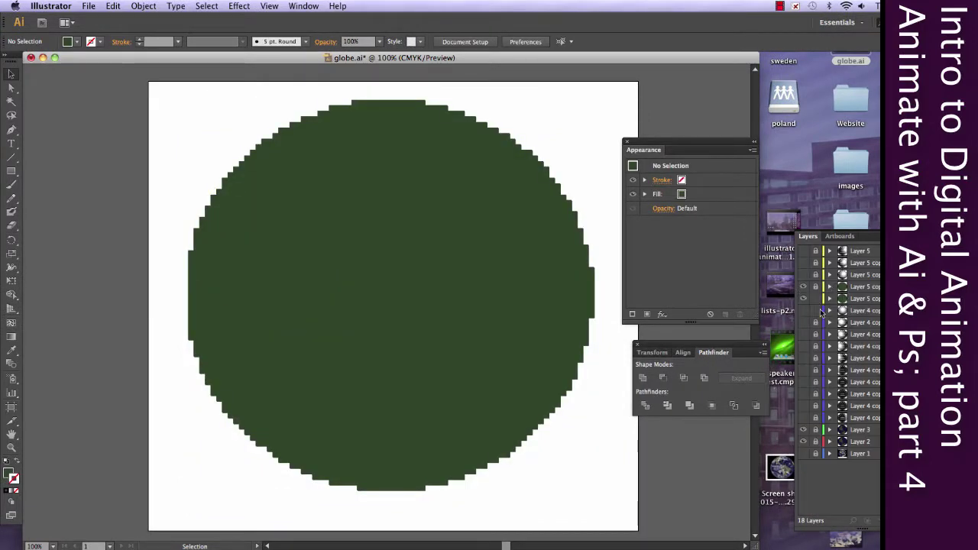
click(803, 310)
click(854, 313)
click(803, 310)
Step: Make a clipping mask from the lower pixel circle and the Layer 4 copy 4 sphere
click(856, 298)
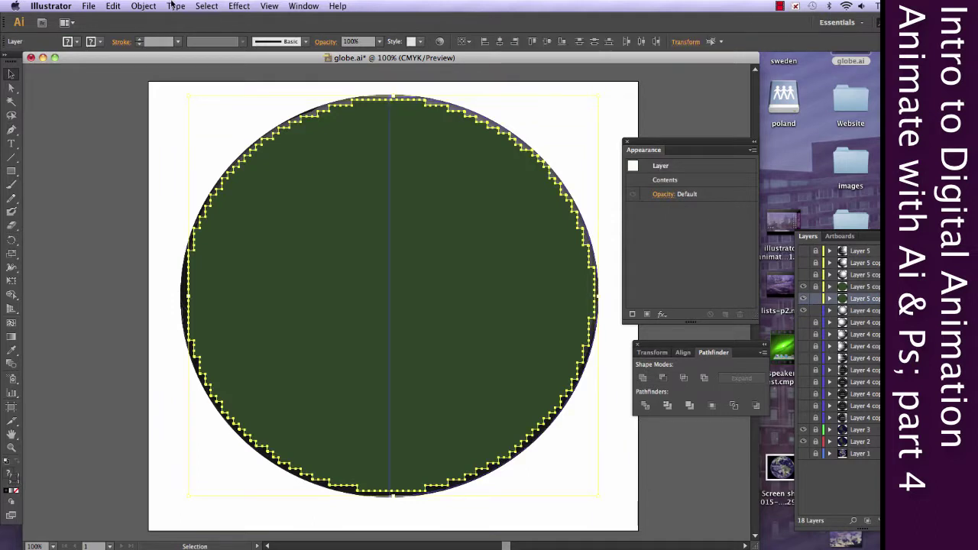
click(144, 6)
mouse_move(164, 312)
click(264, 312)
Step: Move the clipped layer above the remaining circle layer, hide it and delete the emptied Layer 4 copy 4
click(803, 287)
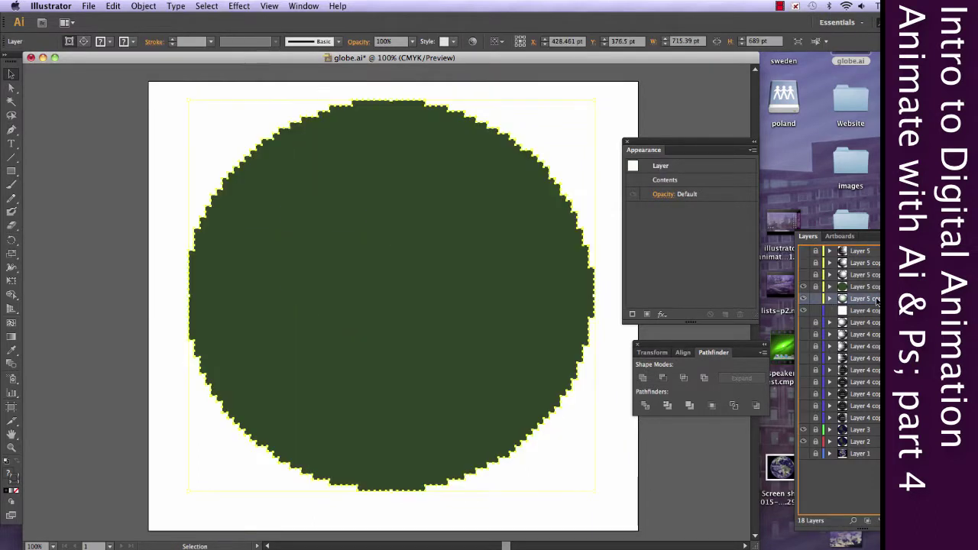
click(836, 310)
click(909, 520)
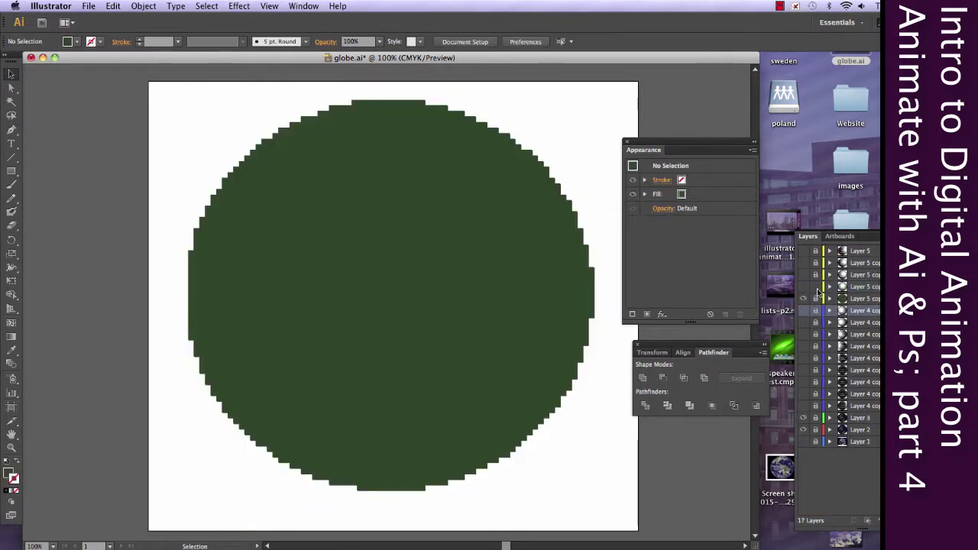
Step: Duplicate the remaining pixel circle layer and clip the Layer 4 copy 5 sphere with the lower circle
click(848, 298)
click(909, 236)
click(829, 258)
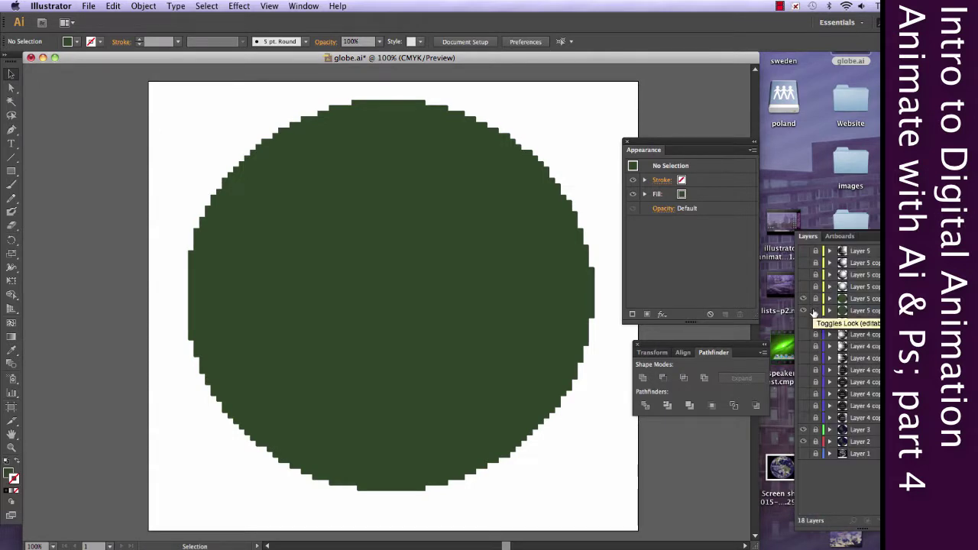
click(802, 322)
click(902, 311)
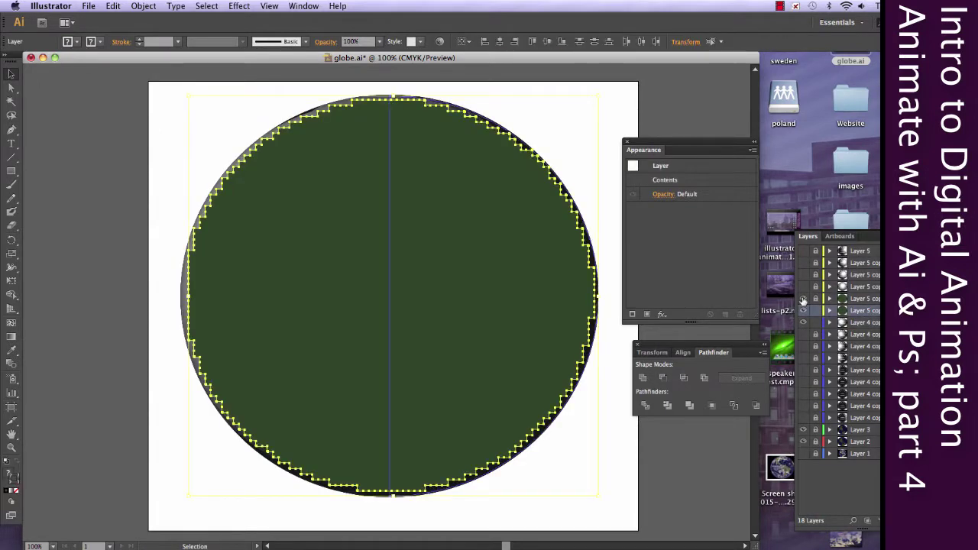
click(143, 6)
click(269, 313)
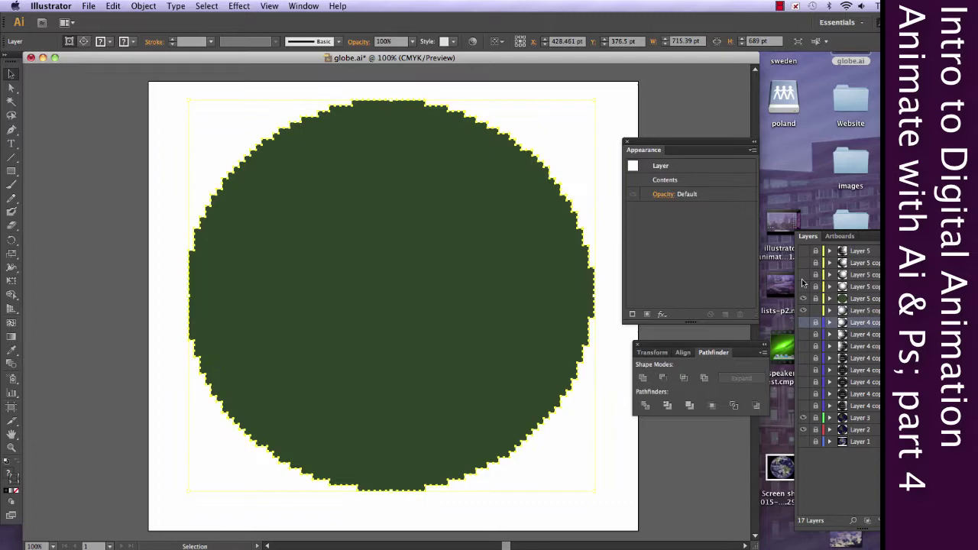
Step: Place the newly clipped layer above the unused pixel circle layer, locked and hidden
drag(875, 314, 871, 295)
click(815, 298)
click(803, 299)
Step: Duplicate the remaining pixel circle layer, and show and unlock Layer 4 copy 7 together with the lower circle
click(859, 310)
click(878, 236)
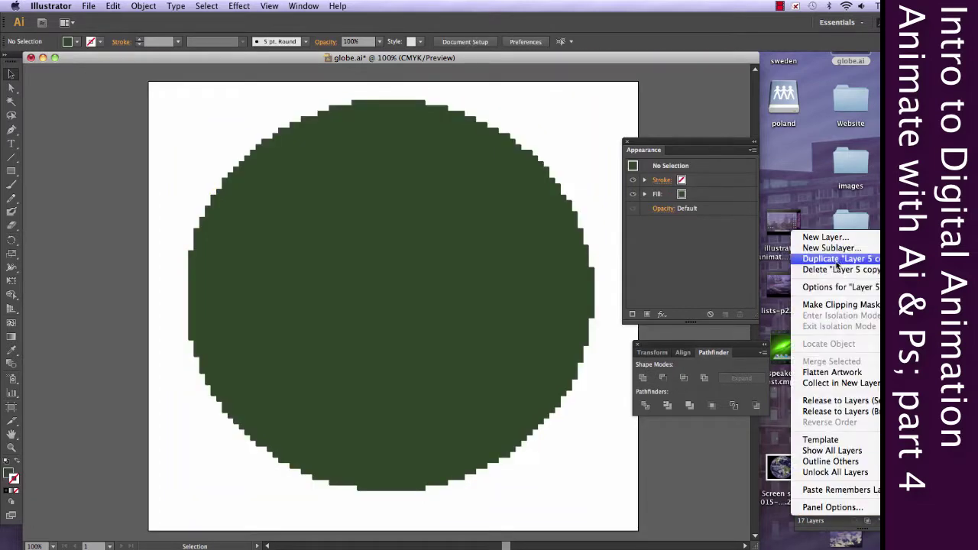
click(833, 260)
click(802, 334)
drag(815, 334, 815, 323)
Step: Make a clipping mask from the lower pixel circle and the Layer 4 copy 7 sphere
click(886, 334)
shift+click(886, 323)
click(142, 6)
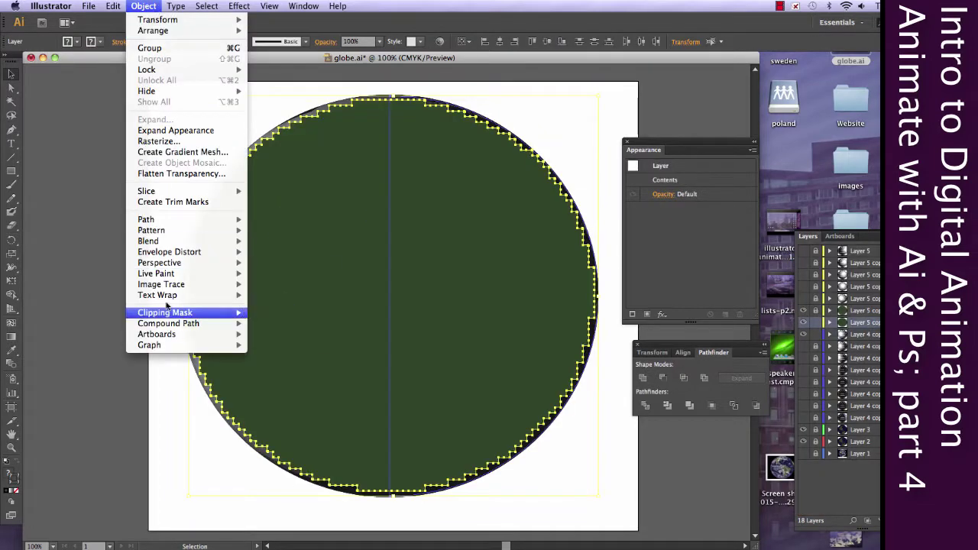
mouse_move(165, 312)
click(269, 312)
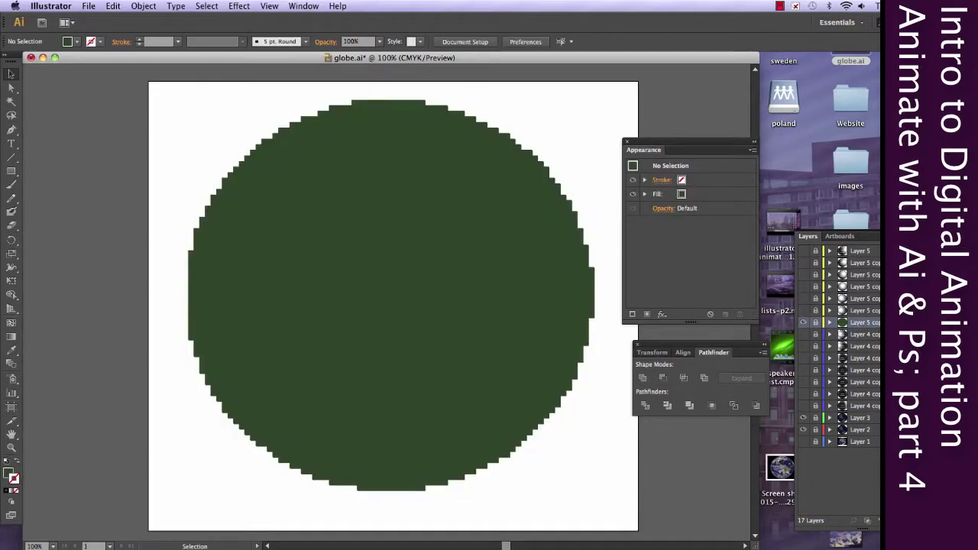
Step: Duplicate the remaining pixel circle layer and clip the Layer 4 copy 9 sphere with the lower circle
click(873, 236)
click(829, 258)
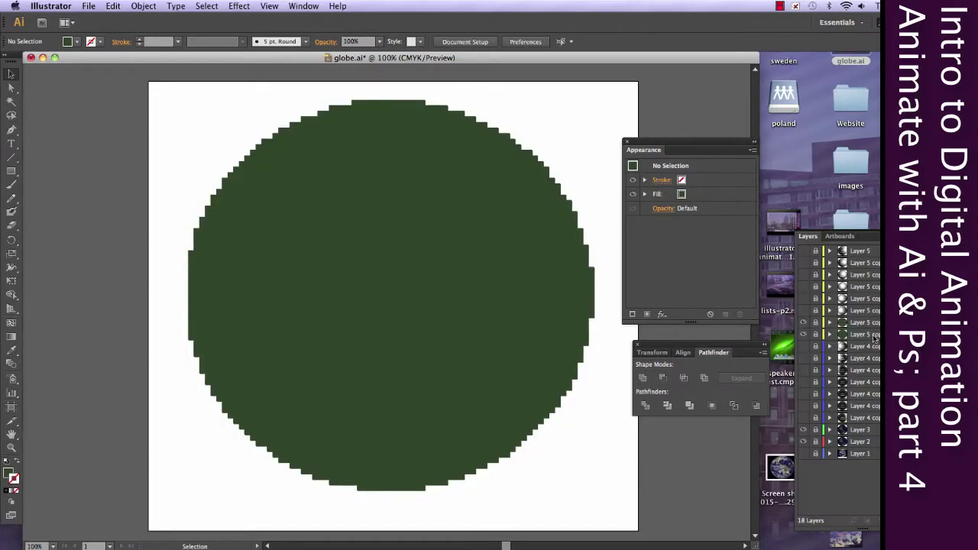
click(886, 346)
shift+click(886, 334)
click(143, 6)
mouse_move(166, 313)
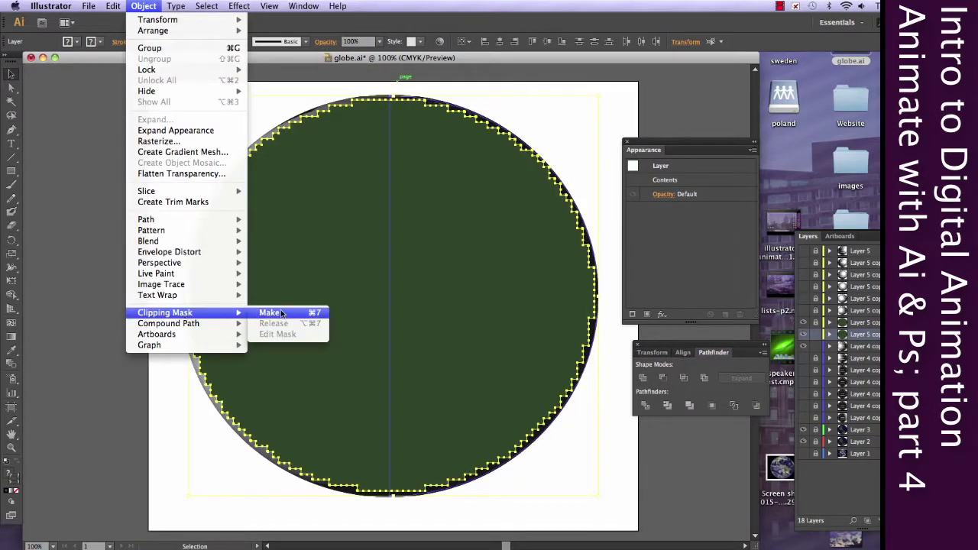
click(269, 313)
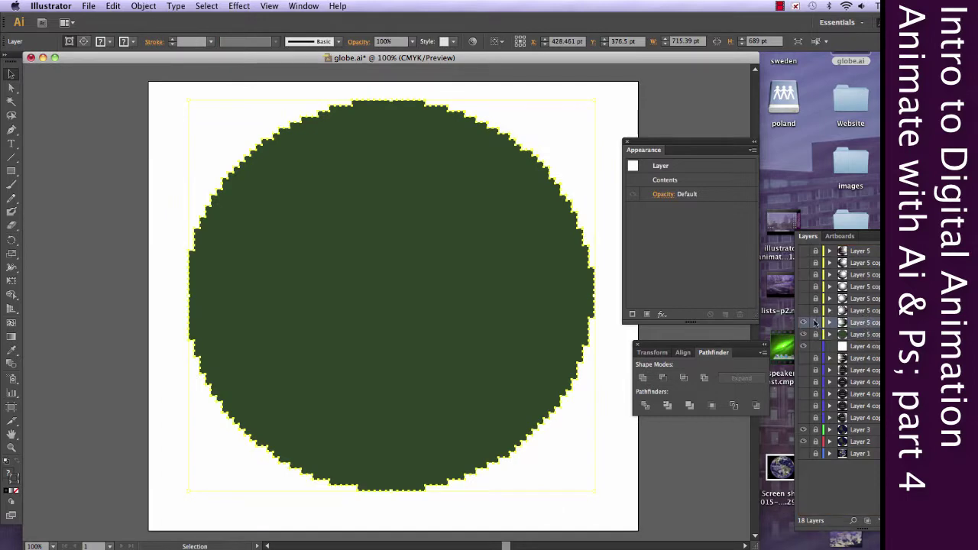
Step: Clear the selection and delete the emptied Layer 4 copy layer beneath the pixel circle layer
key(shift+super+a)
click(873, 236)
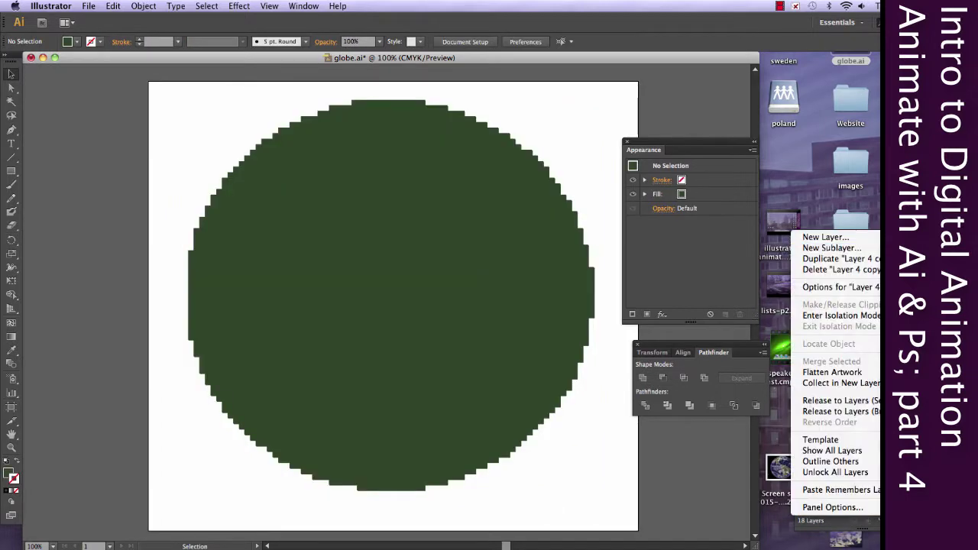
click(837, 533)
key(Escape)
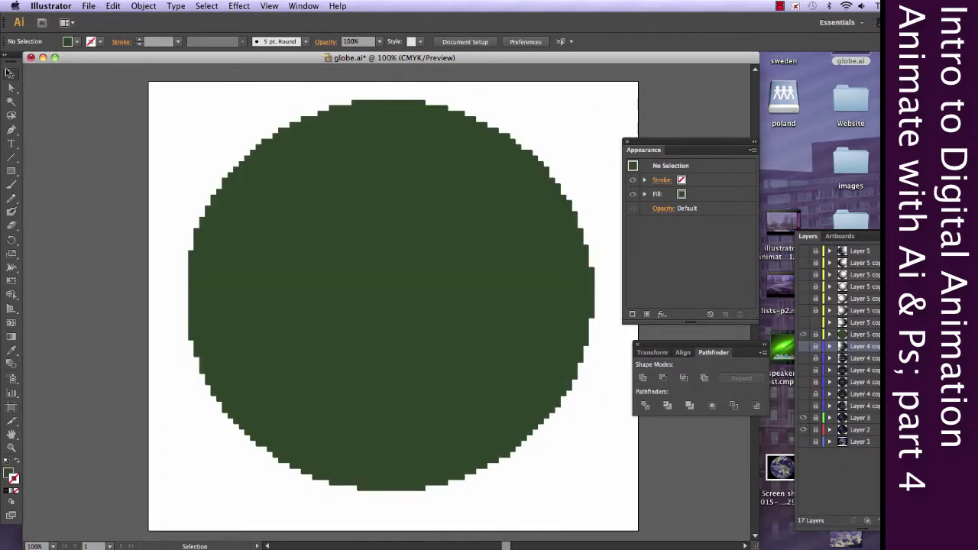
Step: Duplicate the pixel circle layer, clip the topmost remaining Layer 4 copy sphere with the lower circle, and place it above the unused circle
click(878, 236)
click(832, 259)
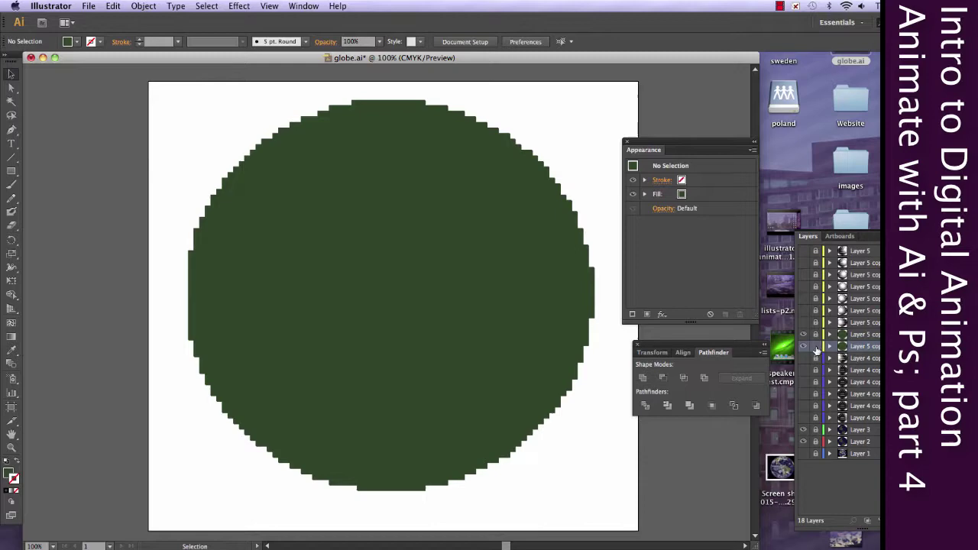
click(815, 346)
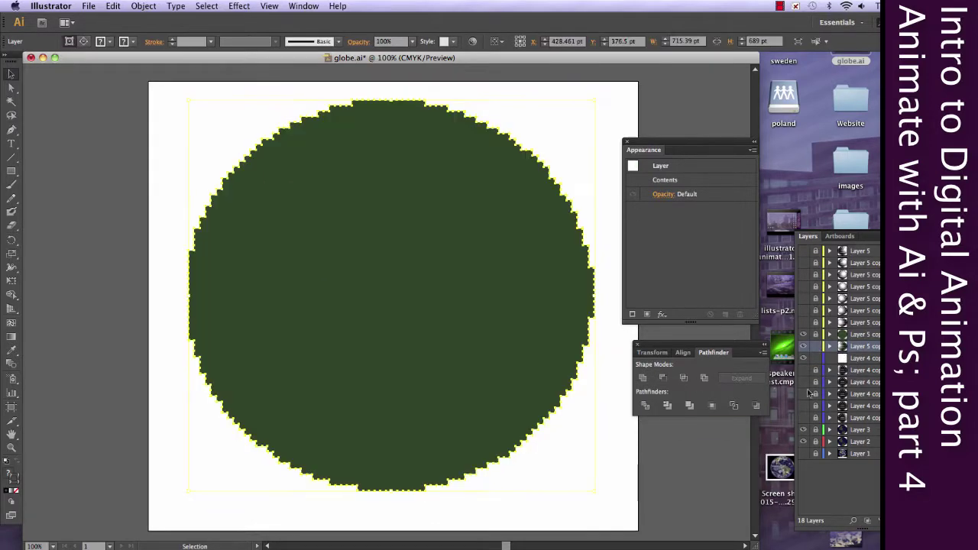
click(815, 346)
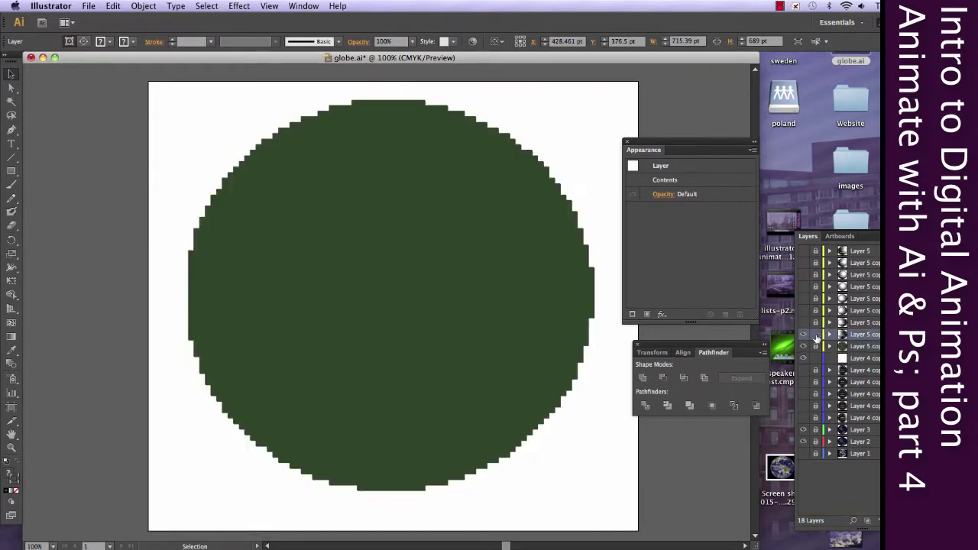
Step: Duplicate the circle layer again, clip the sphere with the light grey left edge, and place that clipped layer above the spare circle, hidden
click(879, 236)
click(832, 259)
click(860, 370)
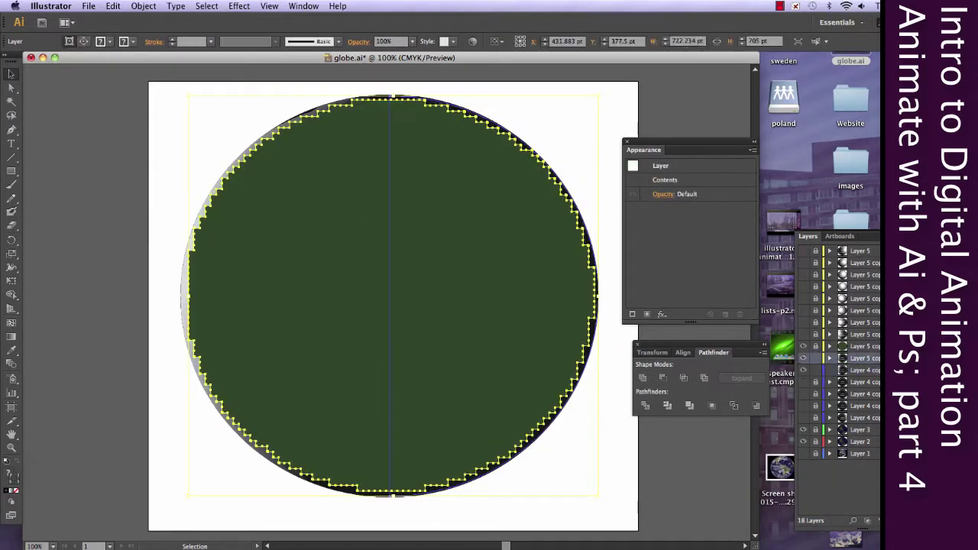
key(super+7)
click(815, 358)
drag(860, 346, 860, 364)
click(803, 346)
Step: Create another pixel circle duplicate and select the lower circle together with the sphere with the darker grey left edge
click(878, 236)
click(832, 259)
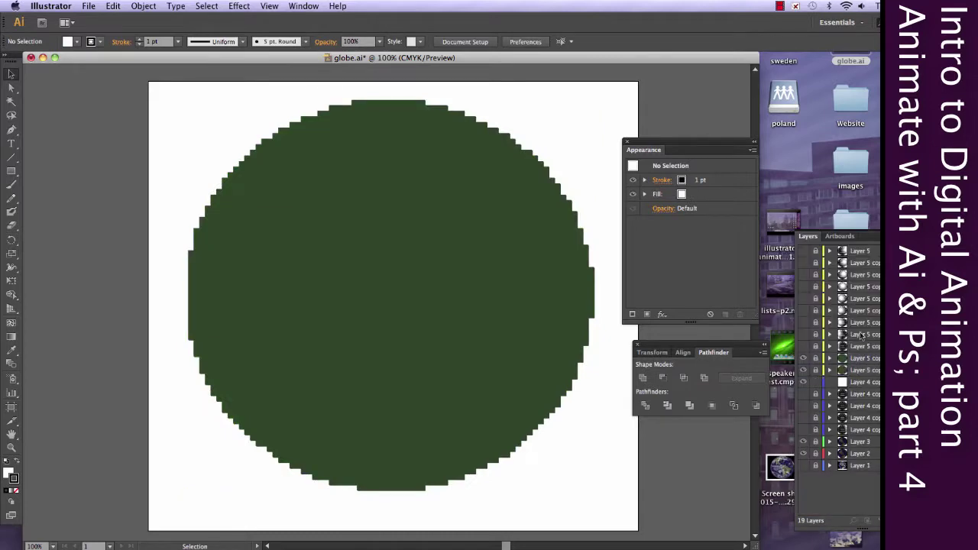
click(815, 370)
click(860, 381)
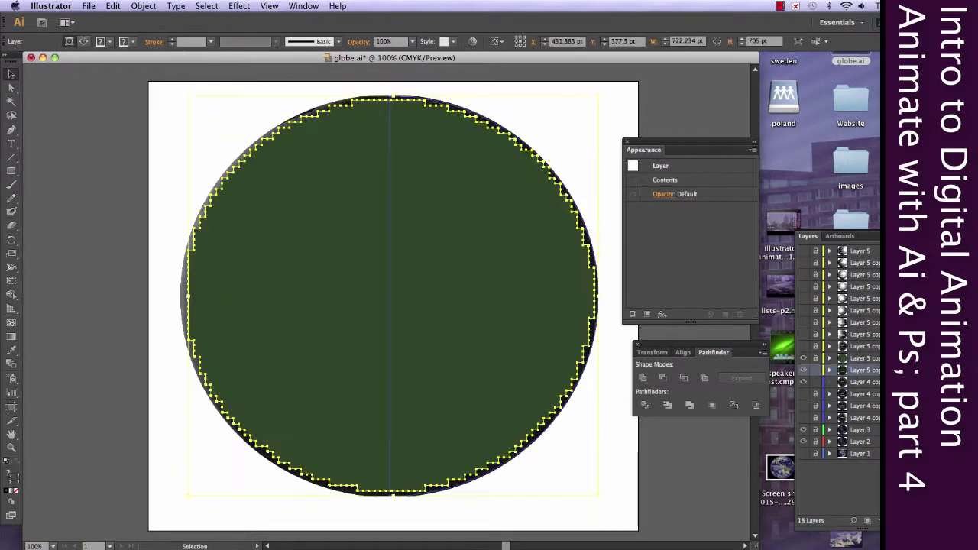
Step: Make a clipping mask from the selected circle and sphere, and place its layer above the spare circle, locked and hidden
key(super+7)
drag(864, 370, 874, 350)
click(815, 357)
click(803, 358)
Step: Delete the empty Layer 4 copy layer and duplicate the remaining pixel circle layer for the next sphere
click(862, 381)
key(Delete)
click(859, 370)
click(879, 236)
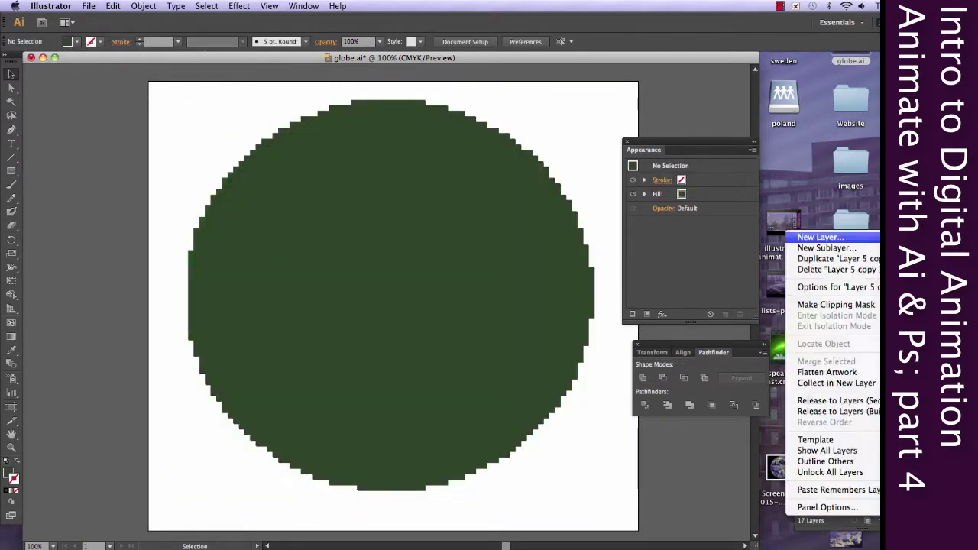
click(832, 267)
Step: Show and unlock the nearly black Layer 4 copy sphere and clip it with the lower pixel circle
click(854, 384)
click(803, 394)
right_click(489, 547)
click(470, 469)
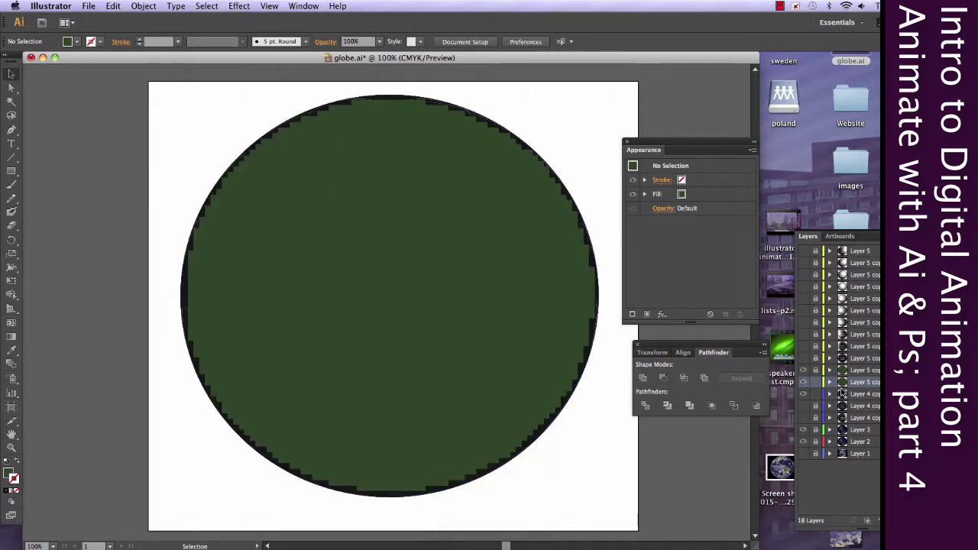
click(878, 381)
key(super+7)
Step: Move the clipped nearly black sphere's layer above the unused circle layer, then lock and hide it
drag(864, 381, 863, 365)
click(815, 370)
click(802, 371)
Step: Duplicate the unused pixel circle layer and delete the Layer 4 copy layer left empty by the last clipping
click(859, 381)
click(879, 236)
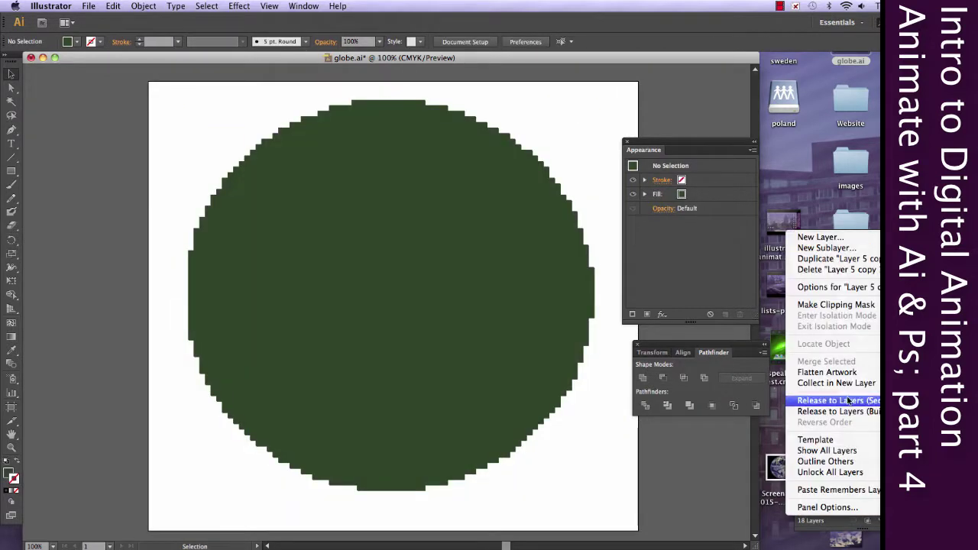
click(831, 268)
click(855, 393)
click(855, 406)
key(Delete)
Step: Unlock the lower circle and the second-to-last Layer 4 copy sphere and combine them into a clipping mask
click(815, 393)
click(878, 393)
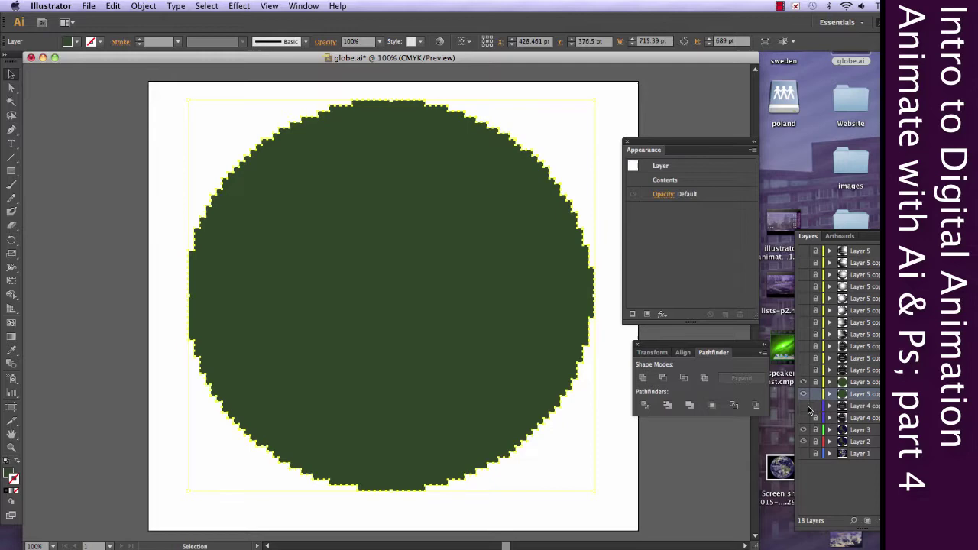
click(803, 405)
click(816, 406)
shift+click(878, 405)
key(super+7)
Step: Move the newly clipped layer above the last pixel circle layer, hide it, and delete the emptied sphere layer
drag(863, 393, 869, 376)
click(803, 381)
click(869, 405)
key(Delete)
Step: Clip the last Layer 4 copy sphere with the one remaining pixel circle and delete its emptied layer
click(815, 406)
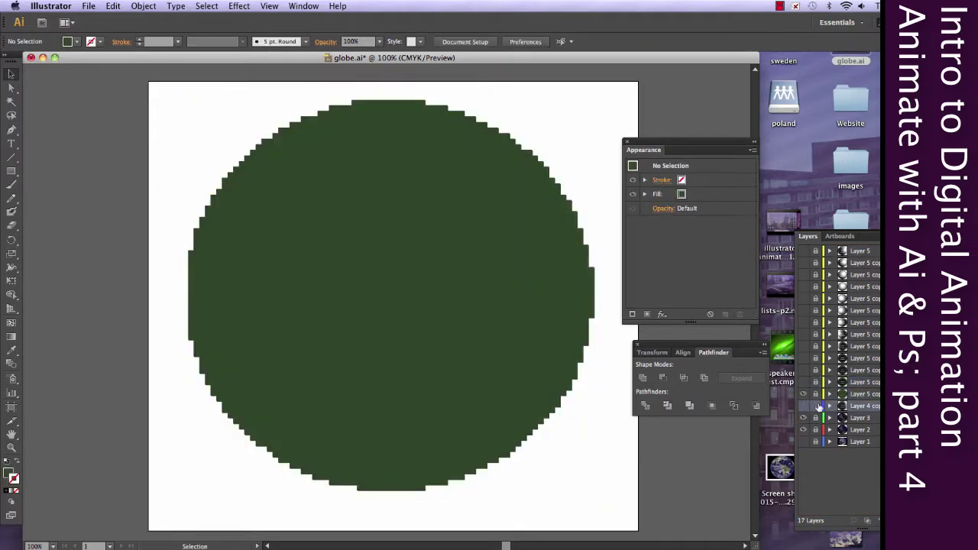
click(803, 405)
click(878, 406)
key(super+z)
click(802, 406)
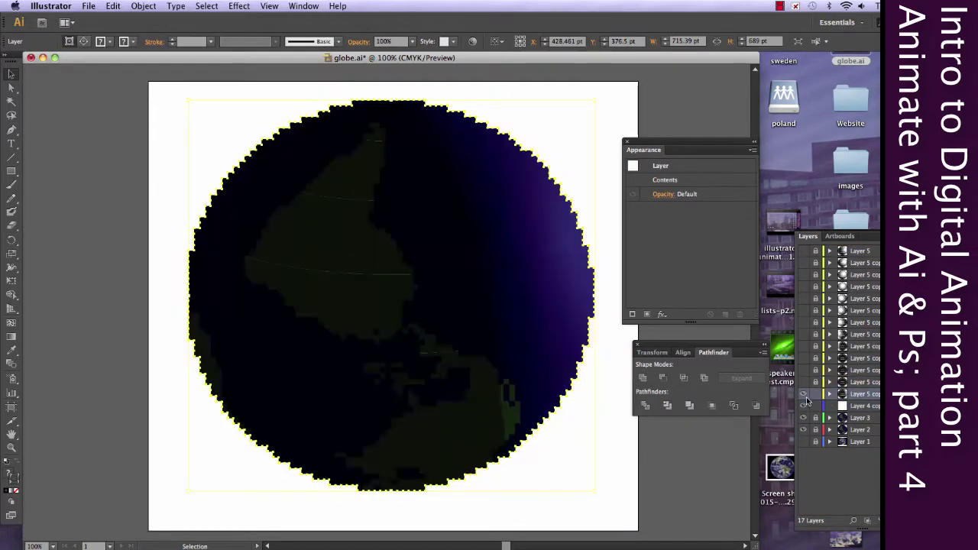
click(850, 407)
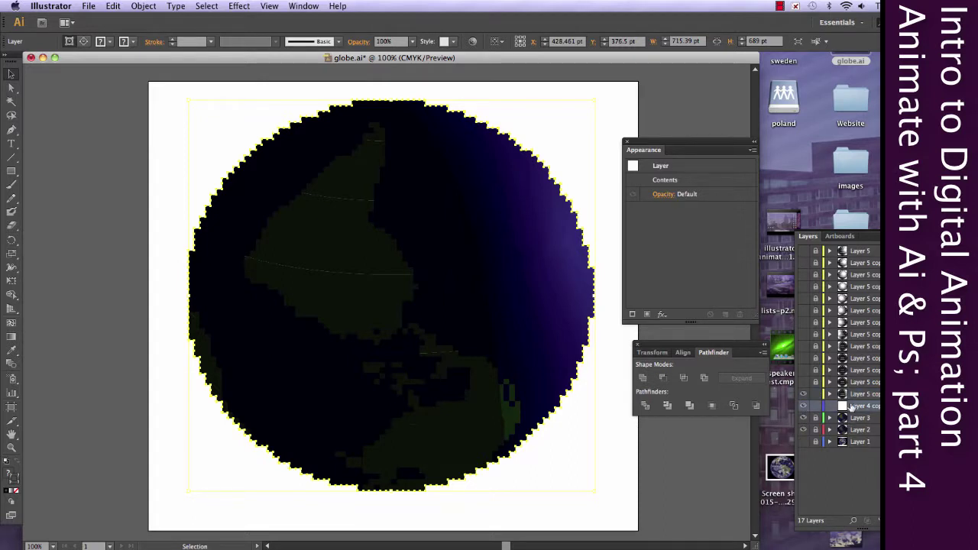
key(Delete)
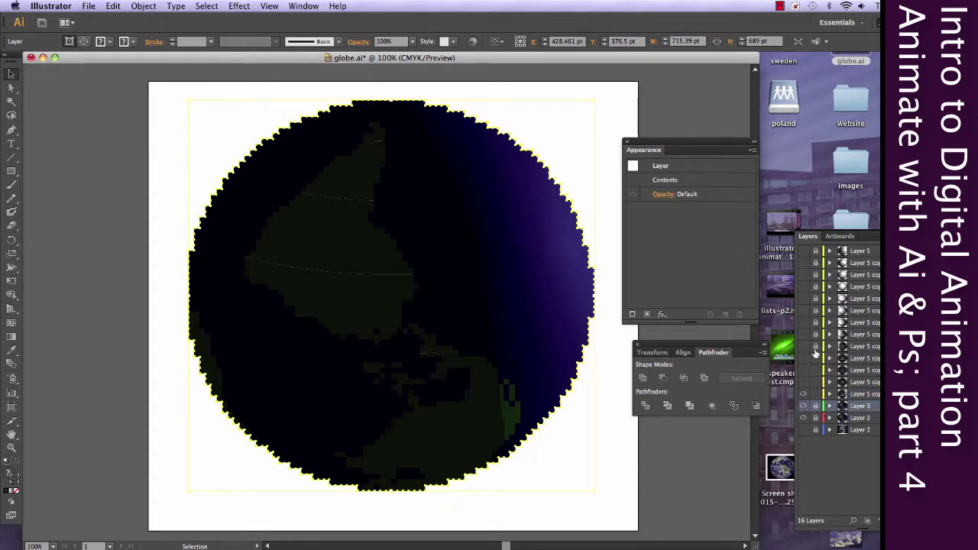
Step: Unlock and show all the clipped shading layers, from the lowest Layer 5 copy up to Layer 5
click(815, 288)
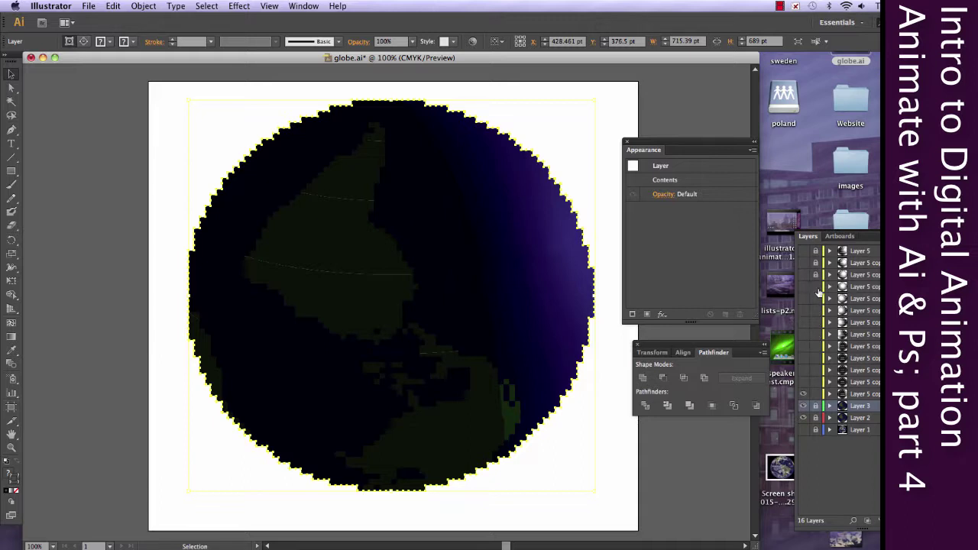
click(815, 252)
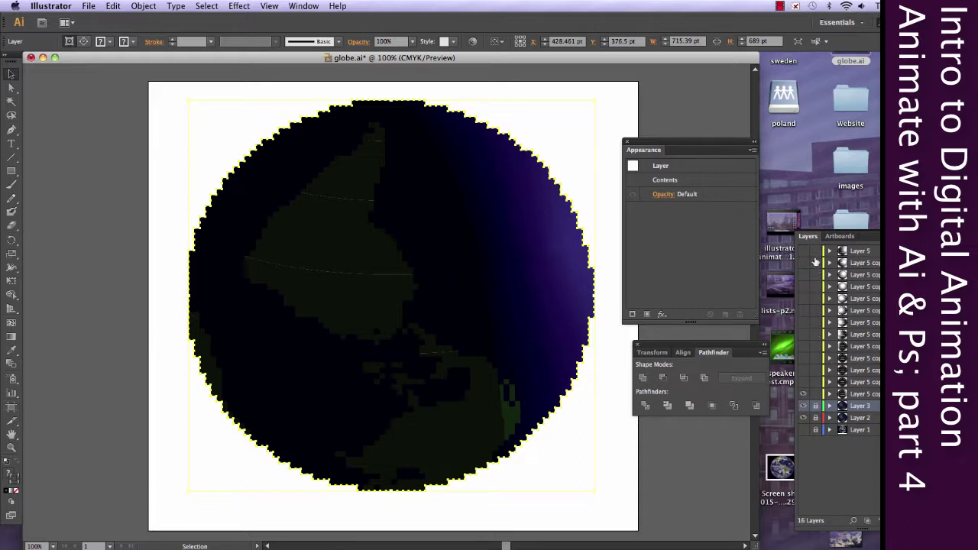
click(803, 370)
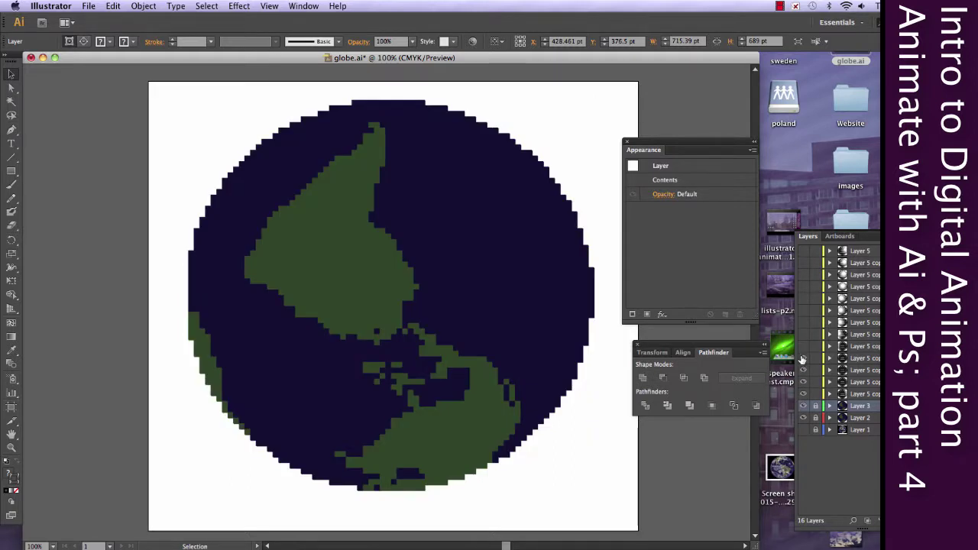
drag(801, 359, 803, 251)
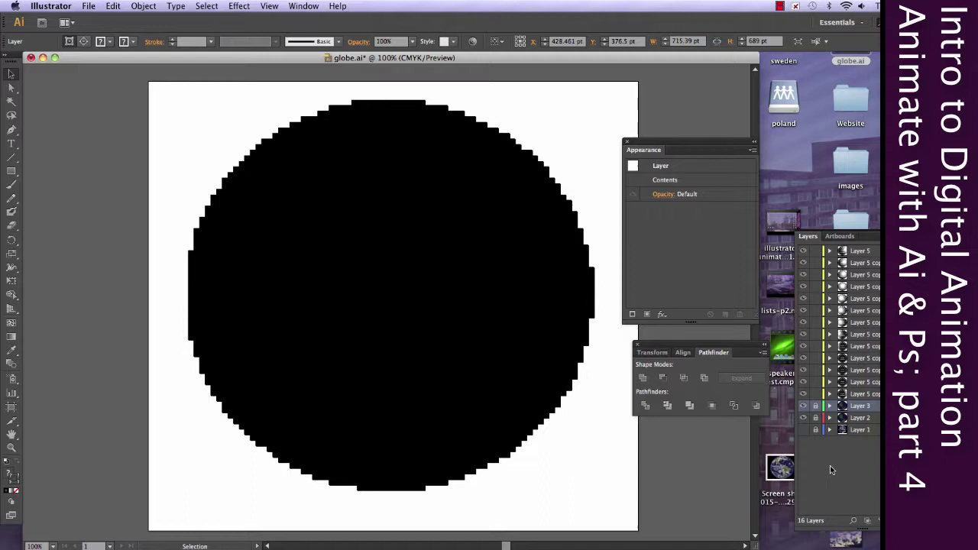
Step: Save the globe.ai document and leave all artwork deselected
key(super+s)
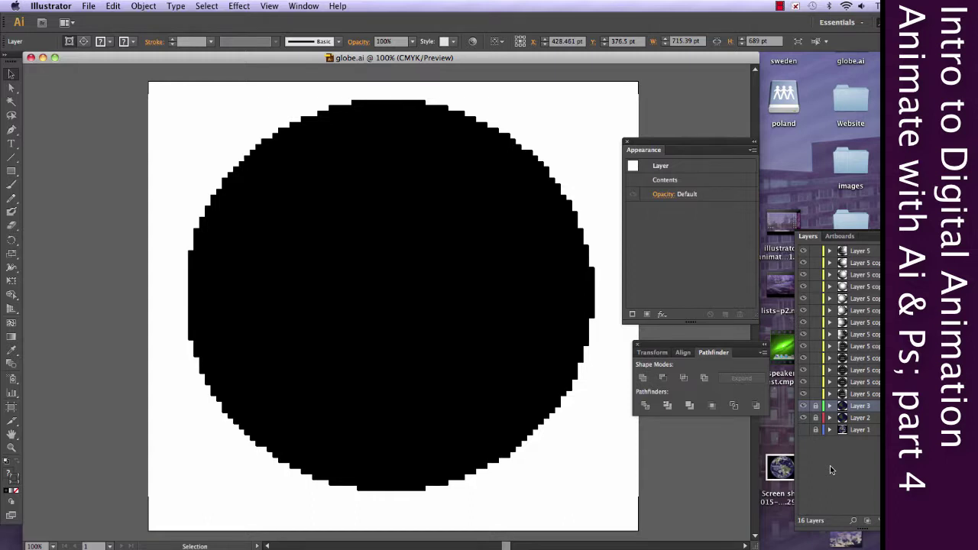
key(super+a)
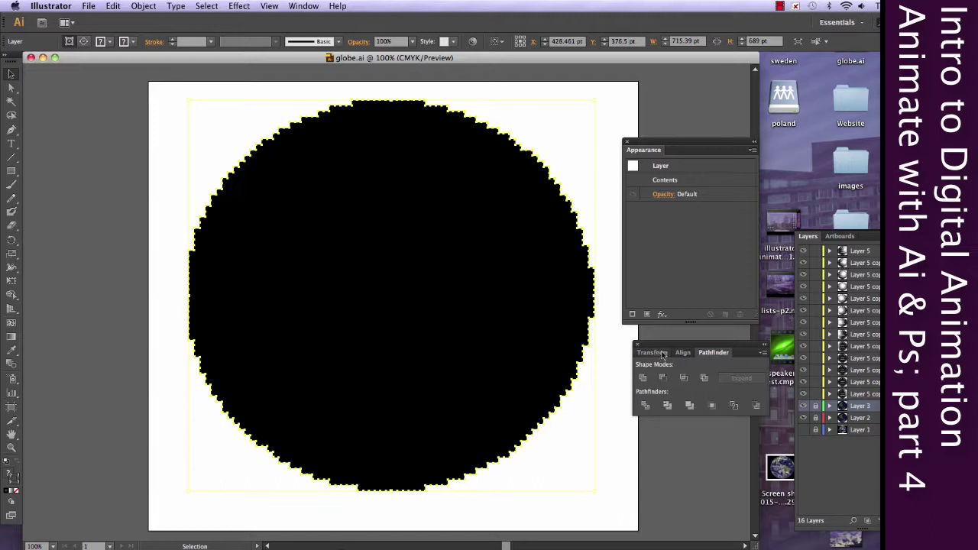
click(117, 221)
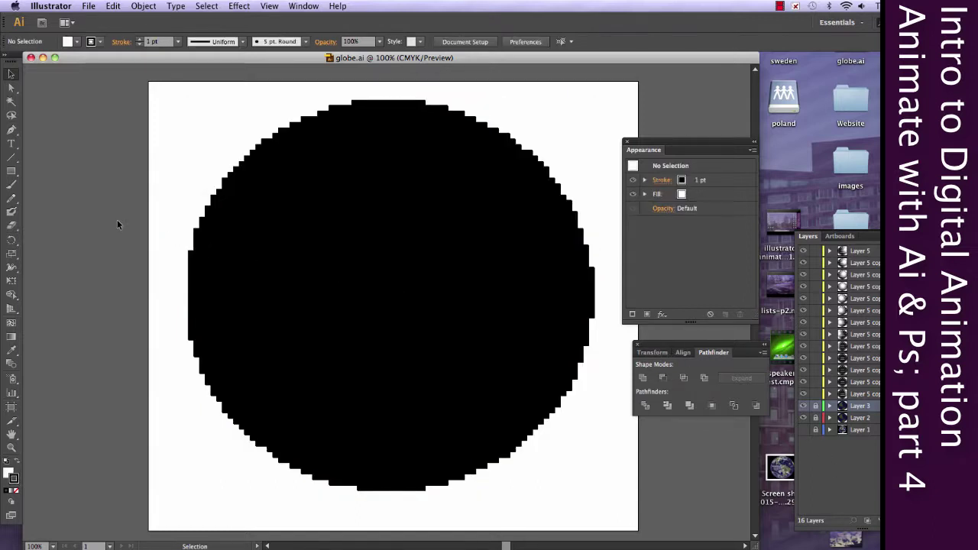
Step: Export the artwork to the Desktop as globe.swf in Flash (swf) format
click(89, 6)
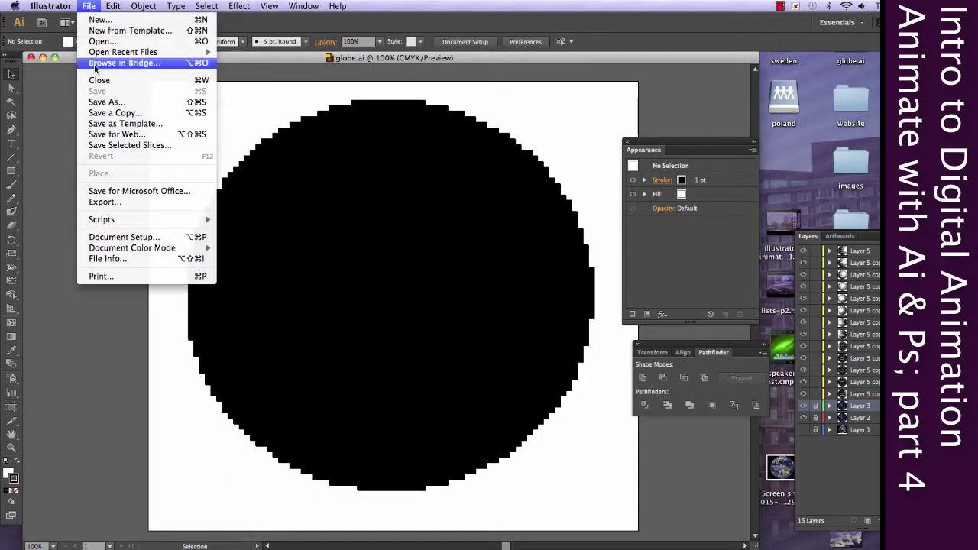
click(105, 203)
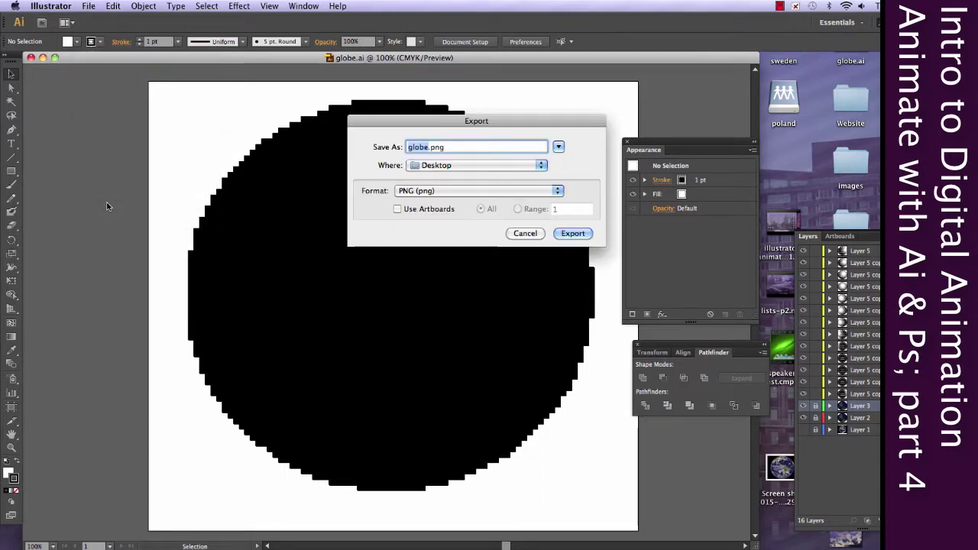
click(401, 191)
click(410, 242)
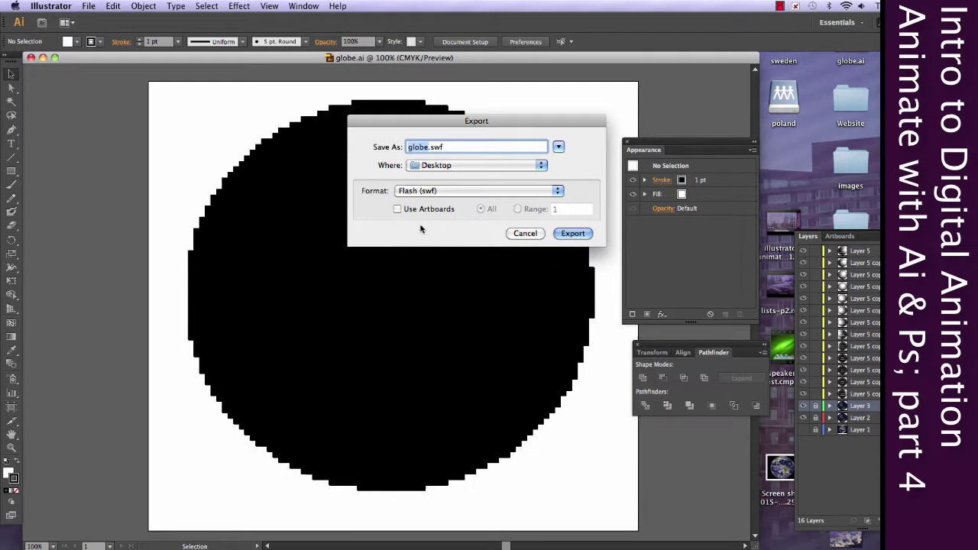
click(570, 233)
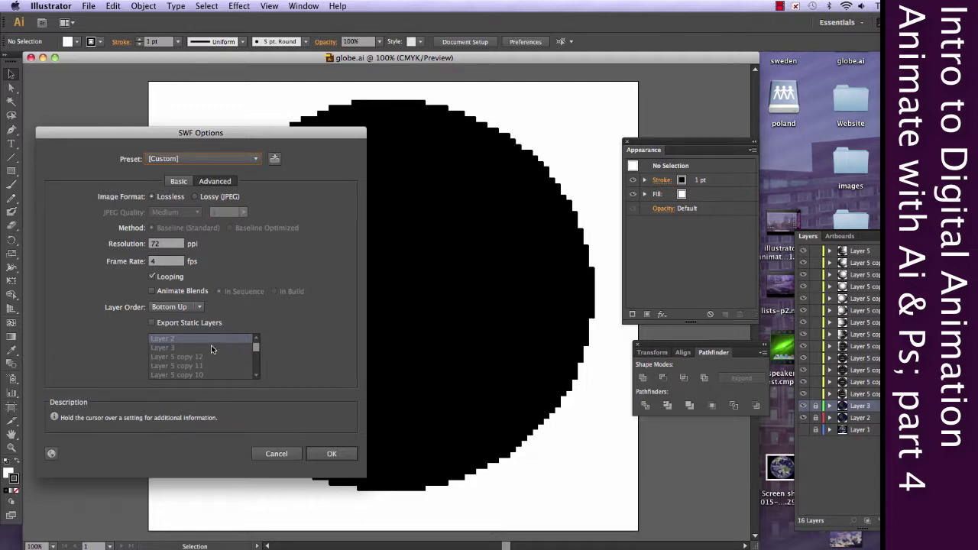
Step: Export Layer 2 and Layer 3 as static layers, set the frame rate to 10 fps, and confirm the SWF options
click(152, 323)
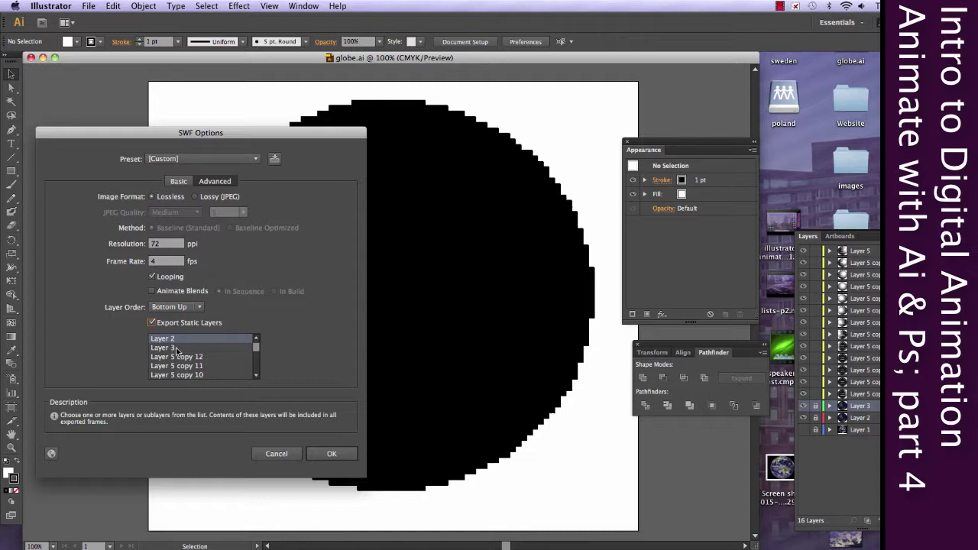
shift+click(176, 348)
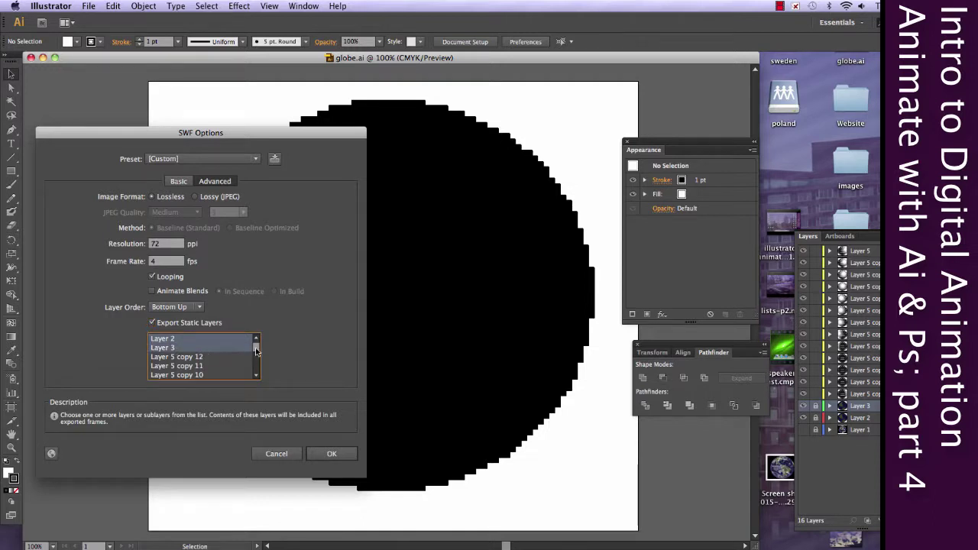
mouse_move(256, 348)
mouse_down()
mouse_move(258, 376)
mouse_move(257, 347)
mouse_up()
click(174, 264)
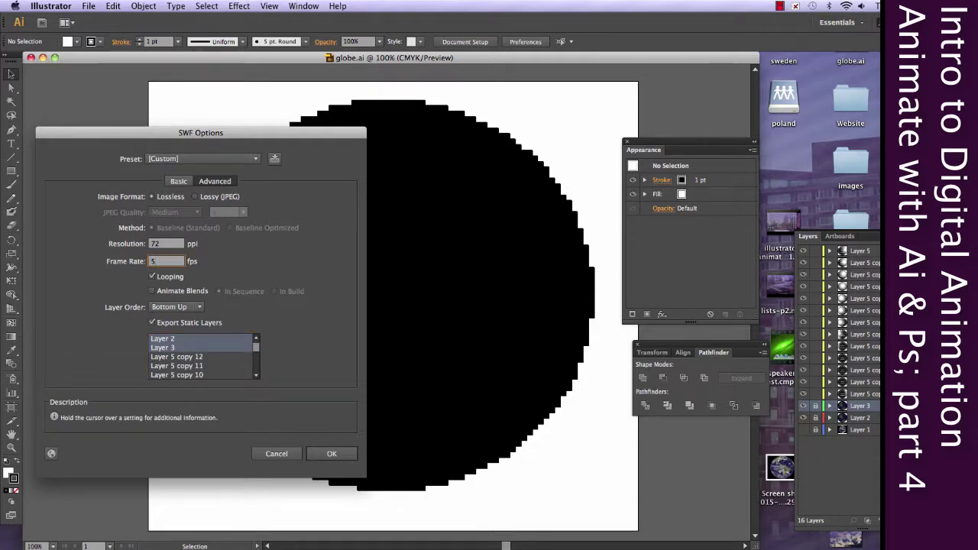
double_click(153, 261)
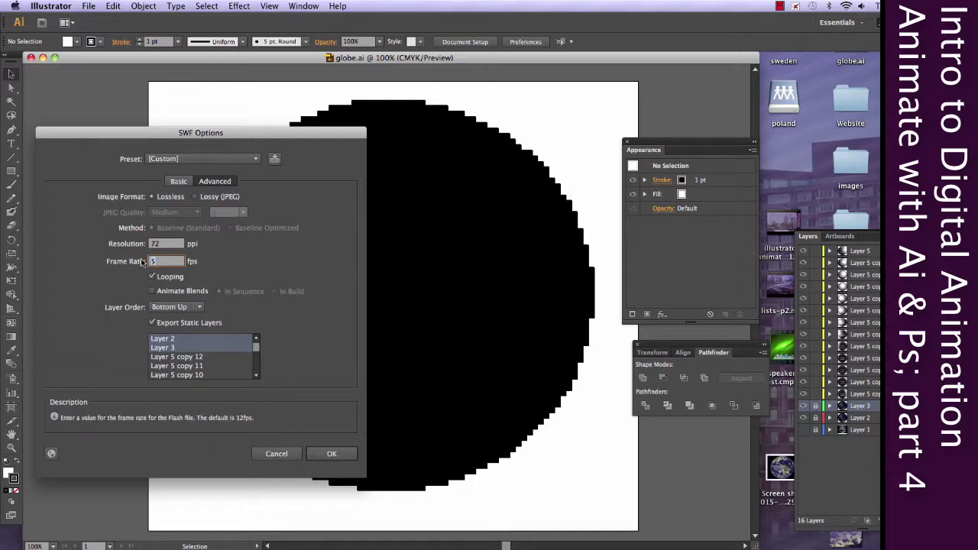
text(10)
click(331, 453)
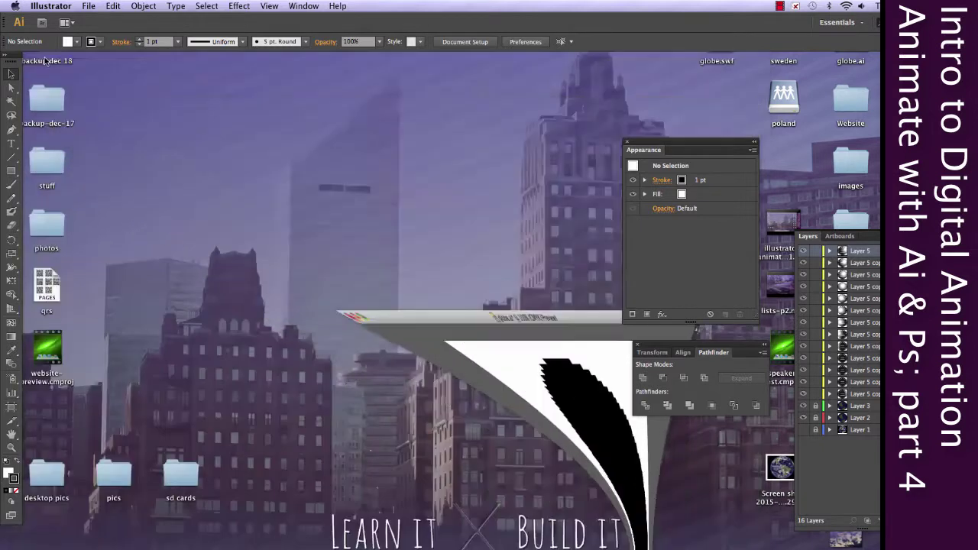
Step: Clear the Illustrator window out of the way, select globe.swf on the desktop, and launch Firefox
click(560, 125)
click(723, 40)
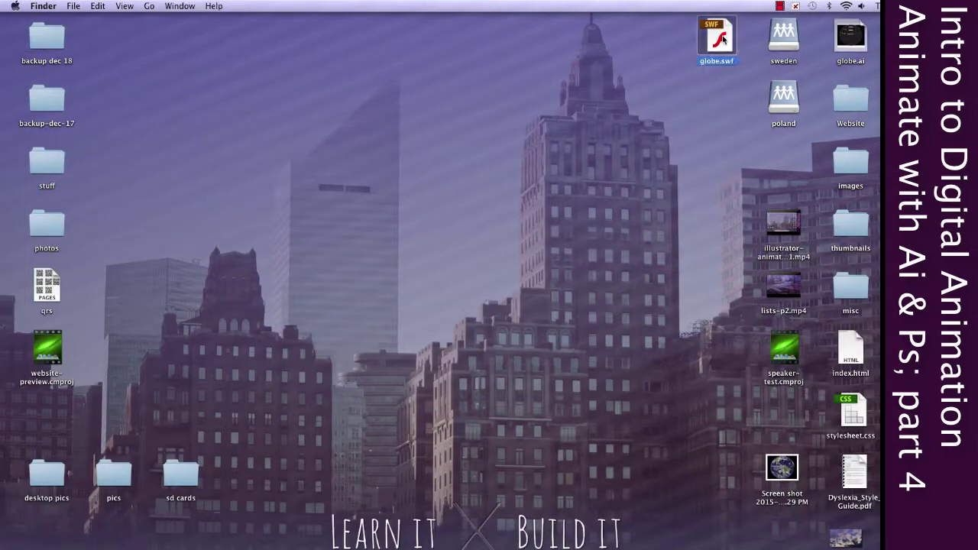
click(516, 541)
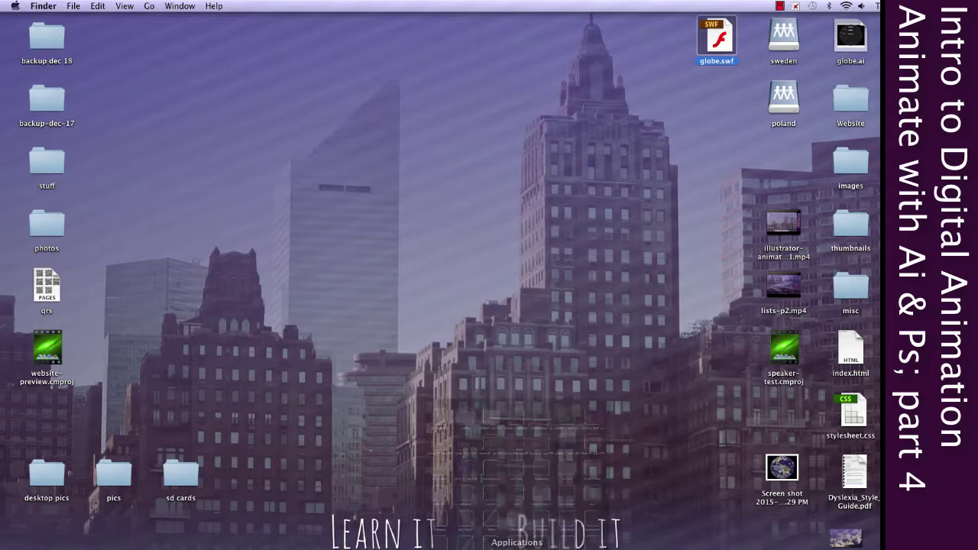
click(430, 432)
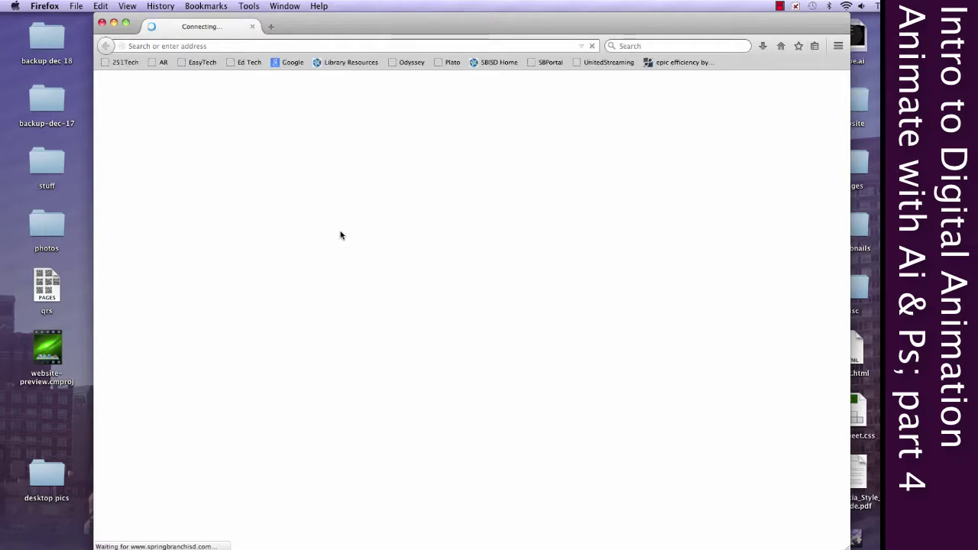
Step: Open globe.swf from the Desktop in Firefox, preview the animation, and close the browser window
click(79, 7)
click(102, 54)
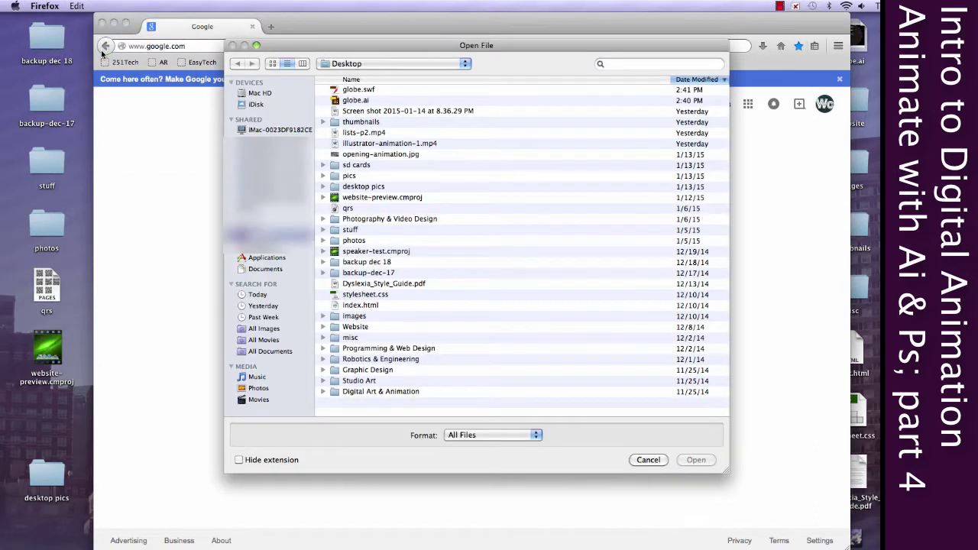
click(355, 92)
click(695, 459)
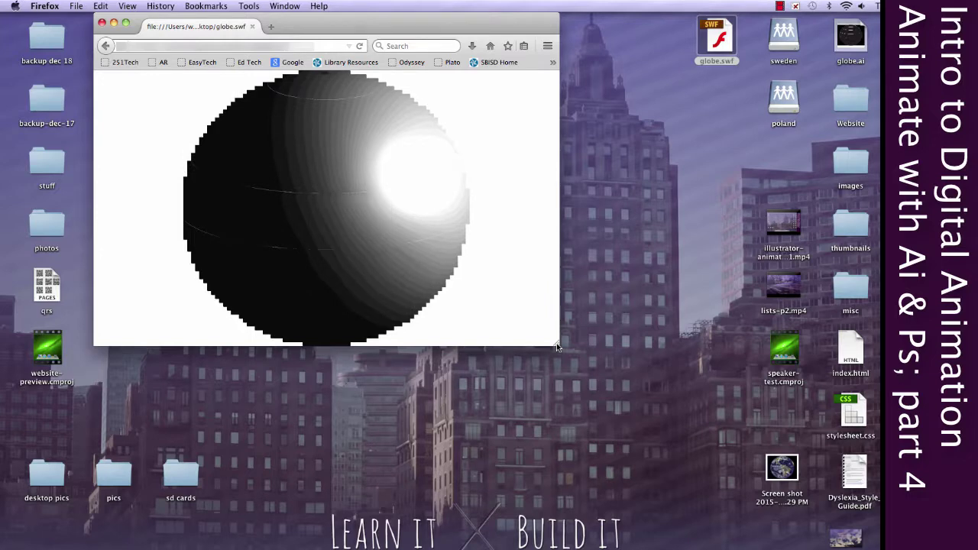
click(103, 24)
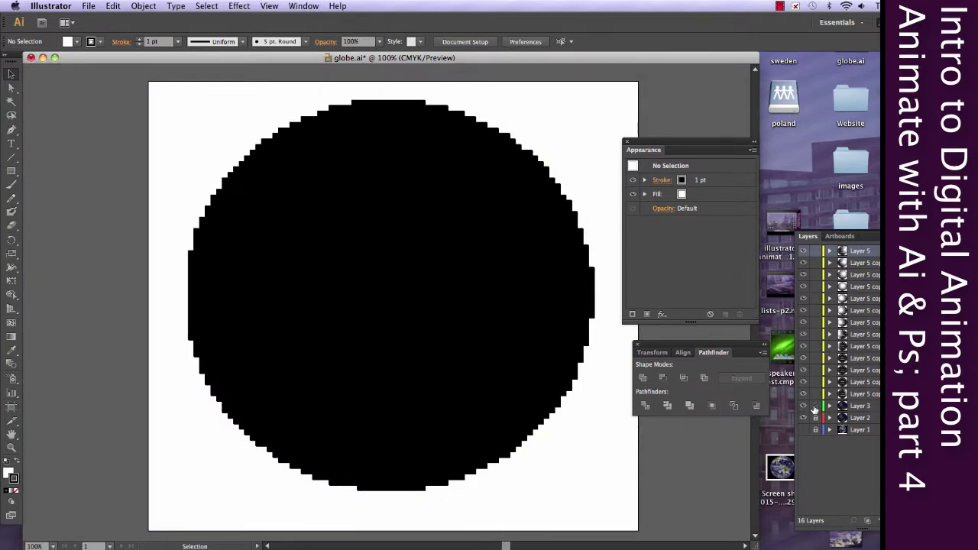
Step: In Illustrator, unlock Layer 2 and Layer 3, copy all of their artwork, and hide both layers
click(836, 405)
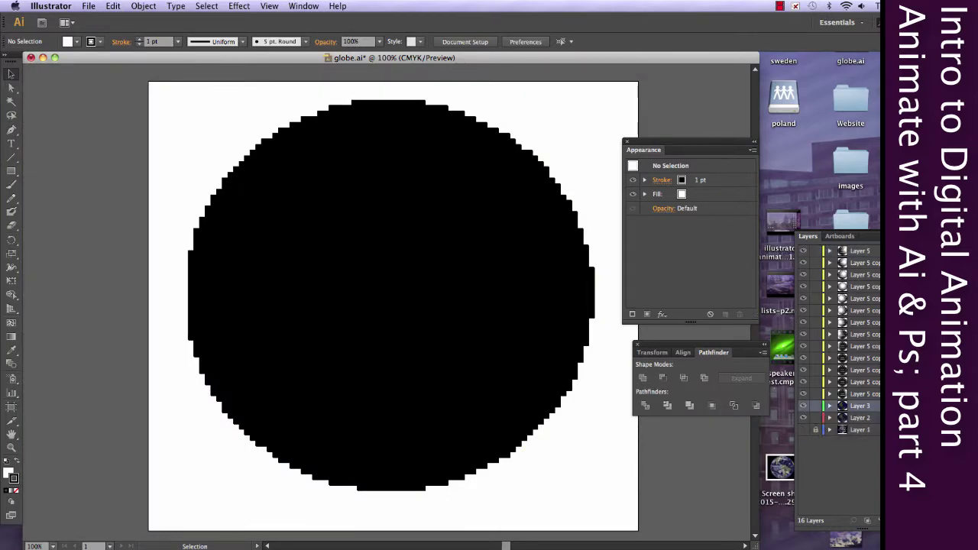
click(873, 406)
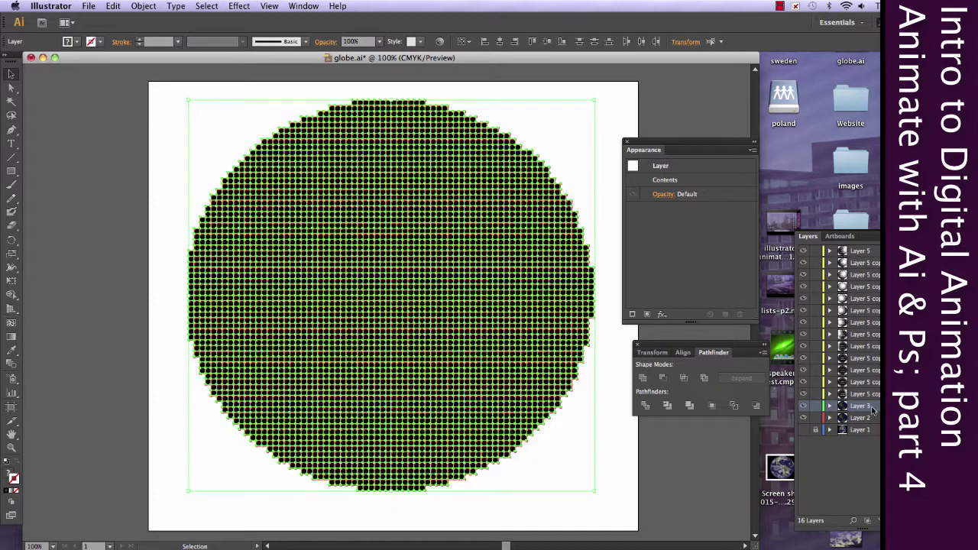
click(803, 420)
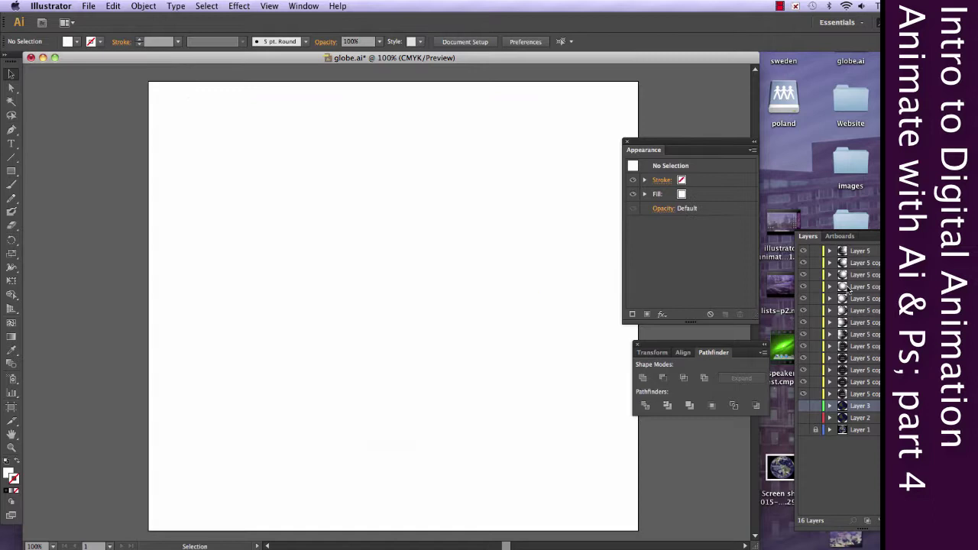
Step: Paste the copied globe artwork in back of the shading sphere on the lowest Layer 5 copy
mouse_move(803, 265)
mouse_down()
mouse_move(803, 299)
mouse_move(803, 265)
mouse_up()
click(143, 6)
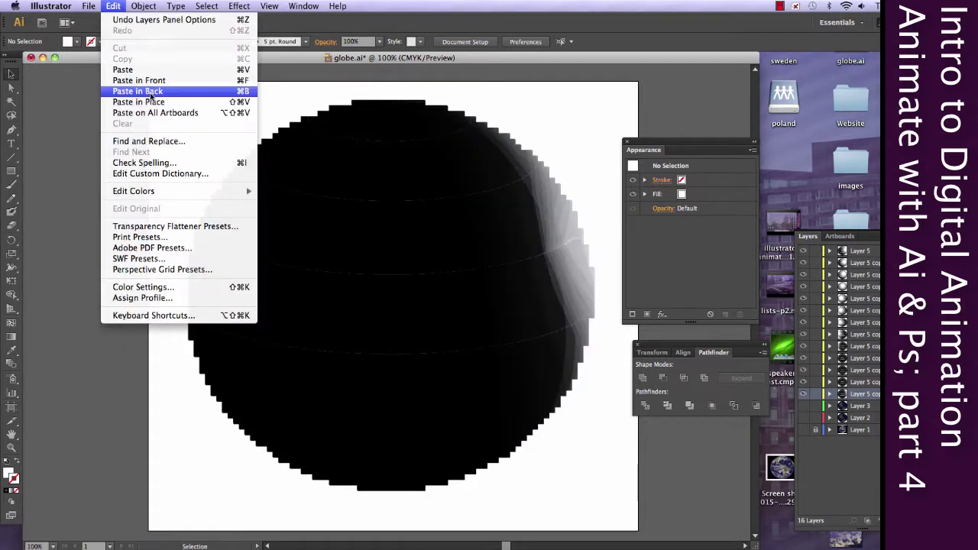
click(540, 198)
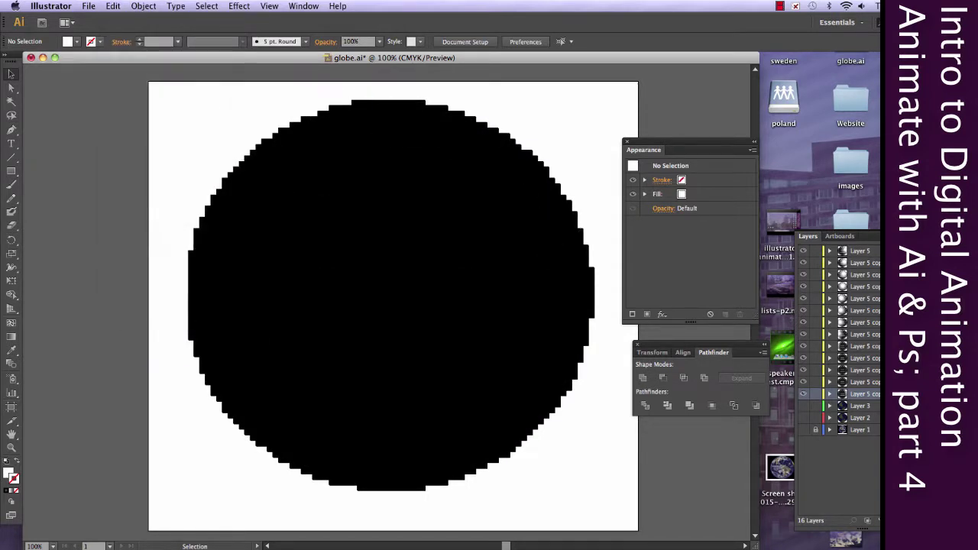
key(super+b)
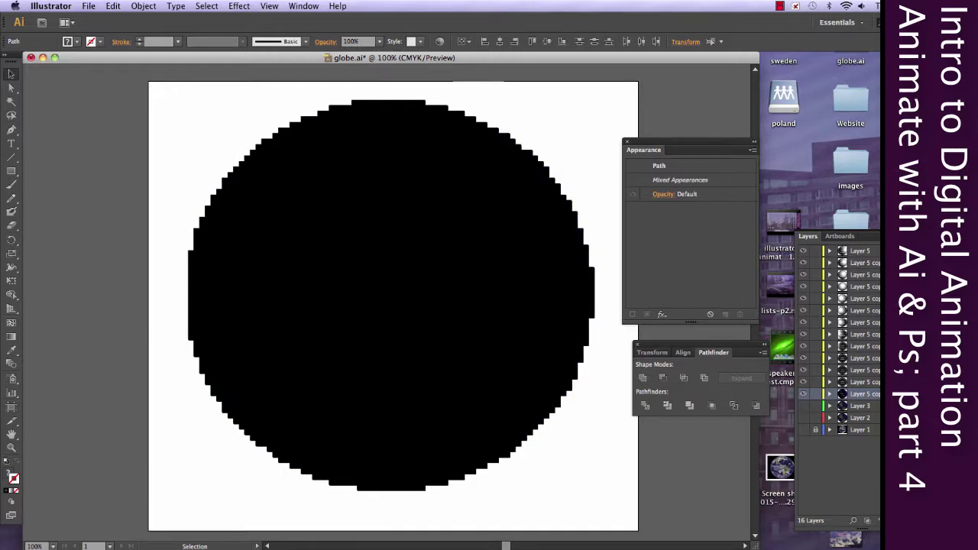
Step: Lock the lowest Layer 5 copy and paste the globe artwork in back on the Layer 5 copy directly above it
click(862, 382)
click(861, 394)
click(113, 5)
click(145, 23)
click(855, 382)
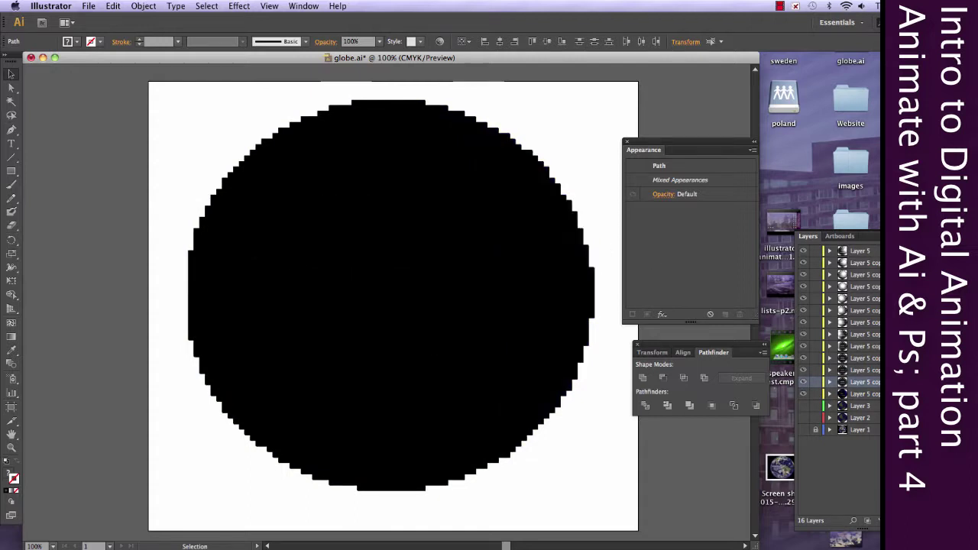
key(super+shift+a)
click(115, 6)
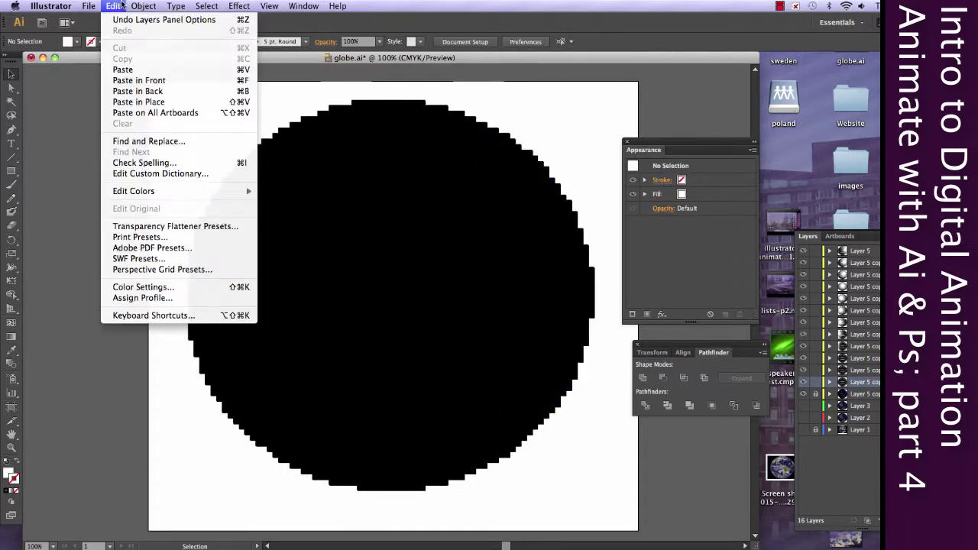
click(149, 92)
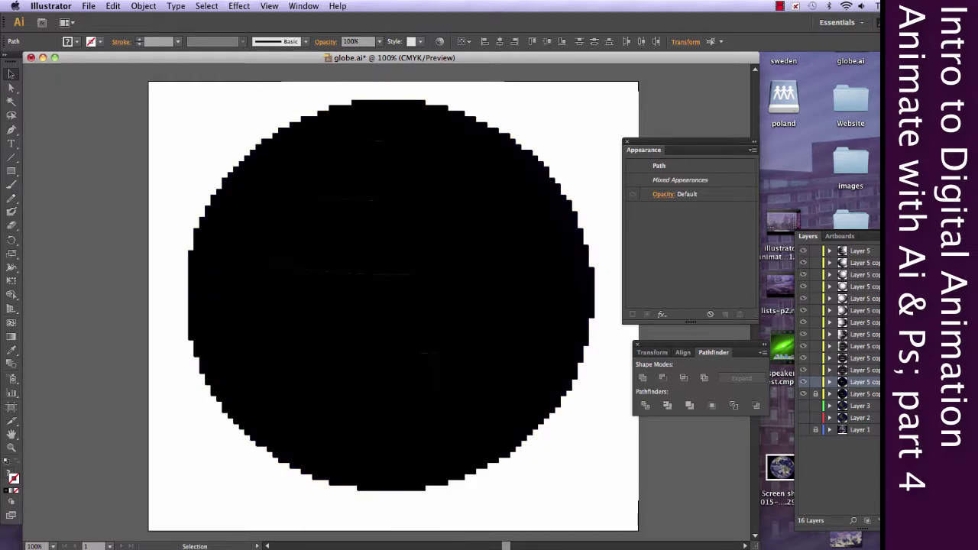
Step: Unlock the lowest Layer 5 copy and paste the globe artwork in back on the third, fourth and fifth copies from the bottom
click(856, 370)
click(815, 396)
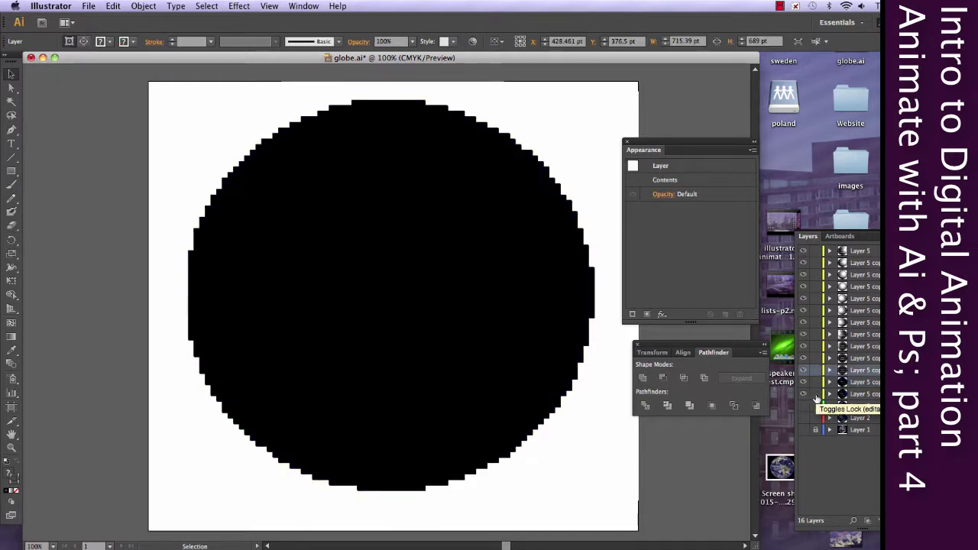
key(super+b)
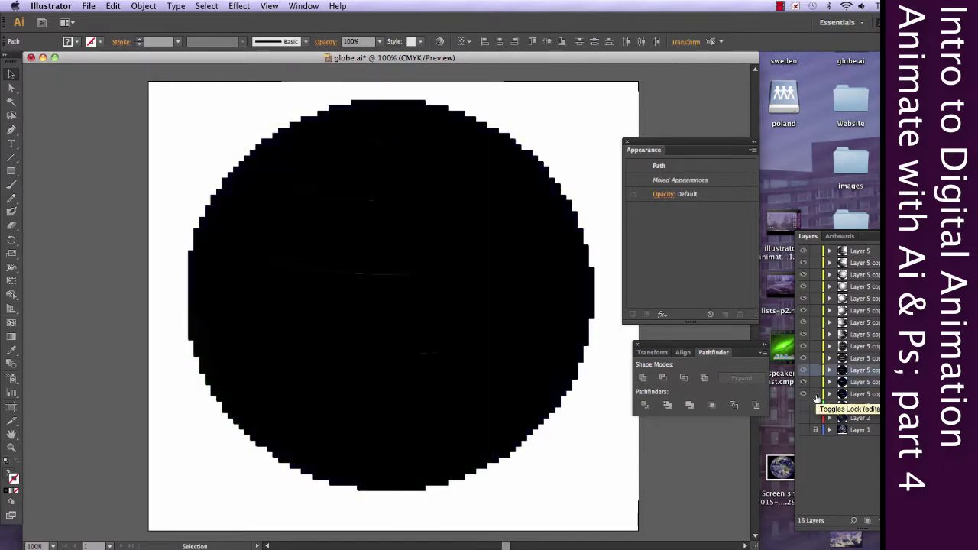
key(super+z)
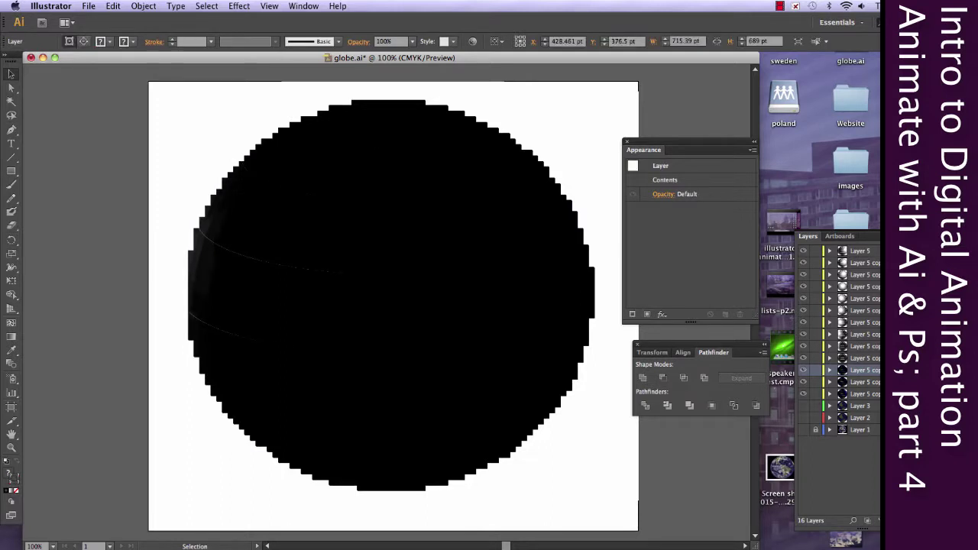
click(856, 358)
key(super+f)
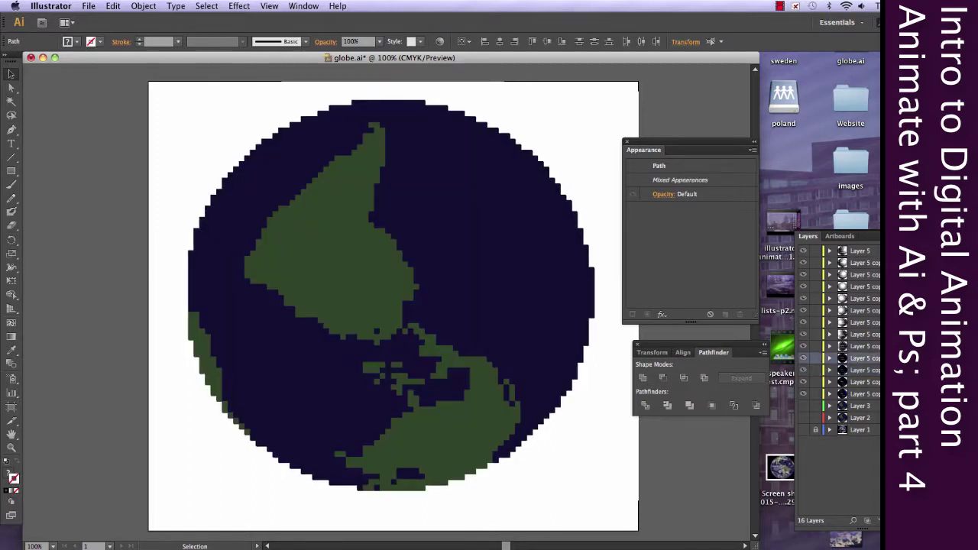
click(855, 347)
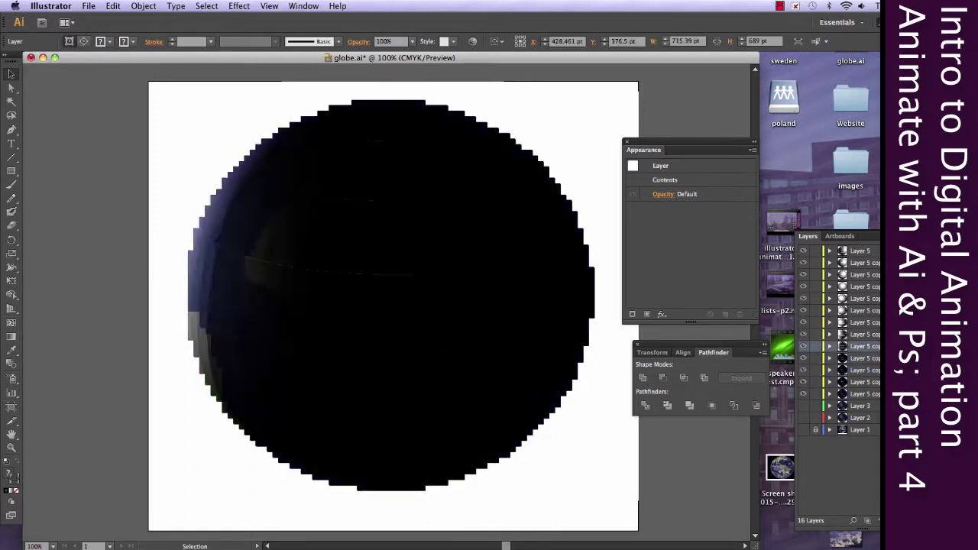
key(super+f)
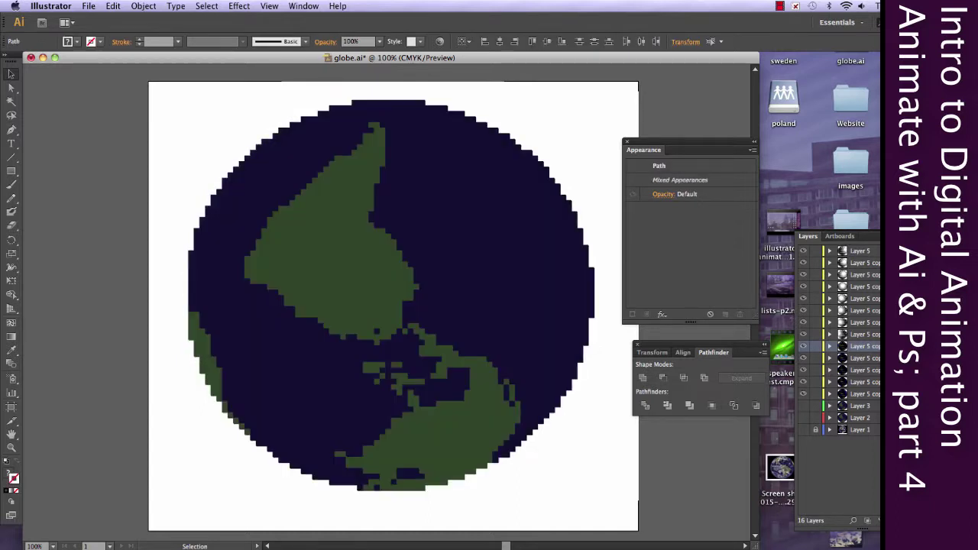
Step: Paste the globe artwork in back on the sixth Layer 5 copy from the bottom and toggle its visibility to check the frame
click(803, 346)
key(super+z)
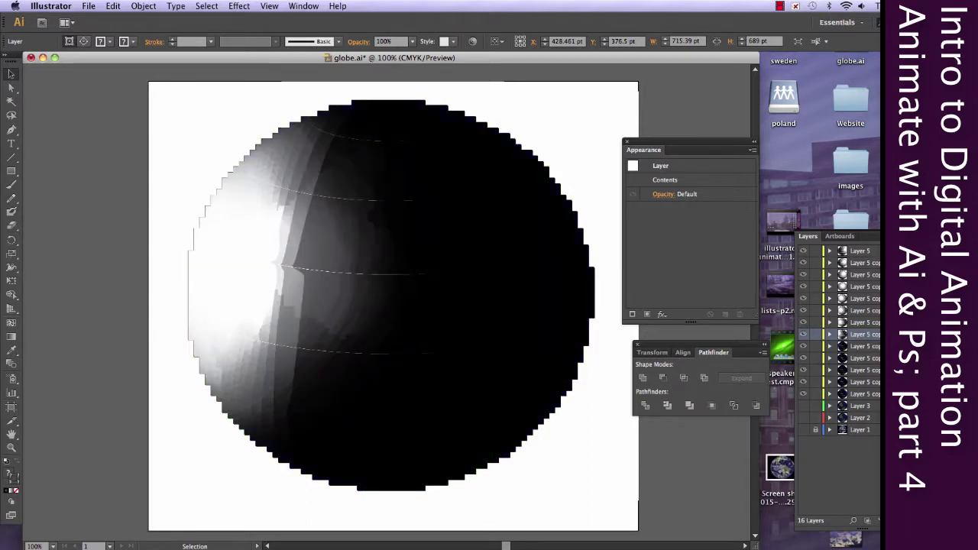
key(super+z)
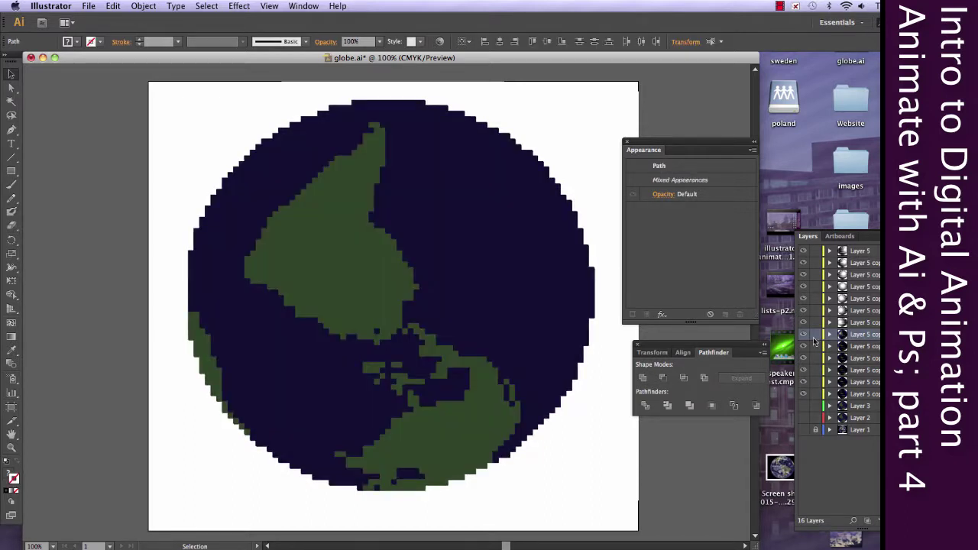
click(803, 334)
click(802, 335)
Step: Paste the globe artwork behind the shading on the seventh through tenth Layer 5 copies from the bottom
click(878, 322)
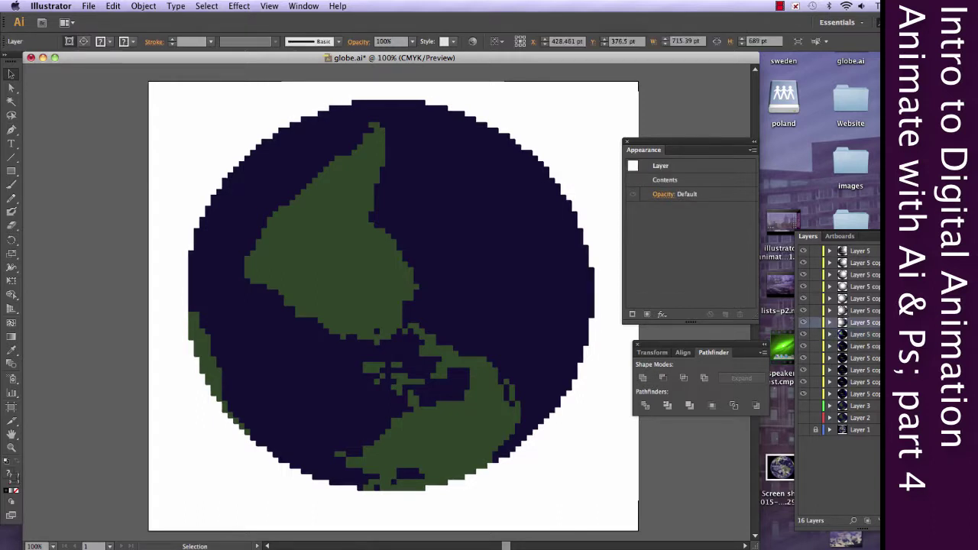
key(super+f)
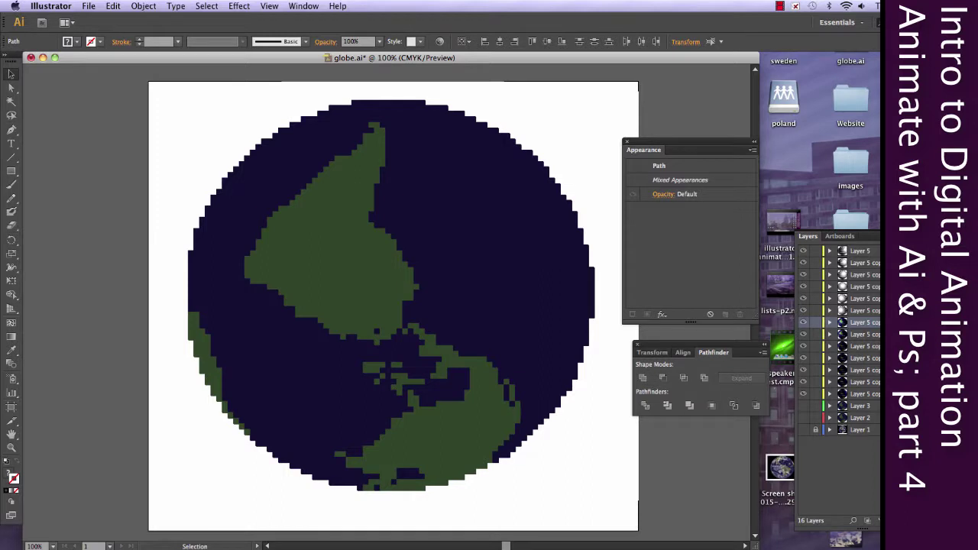
click(878, 311)
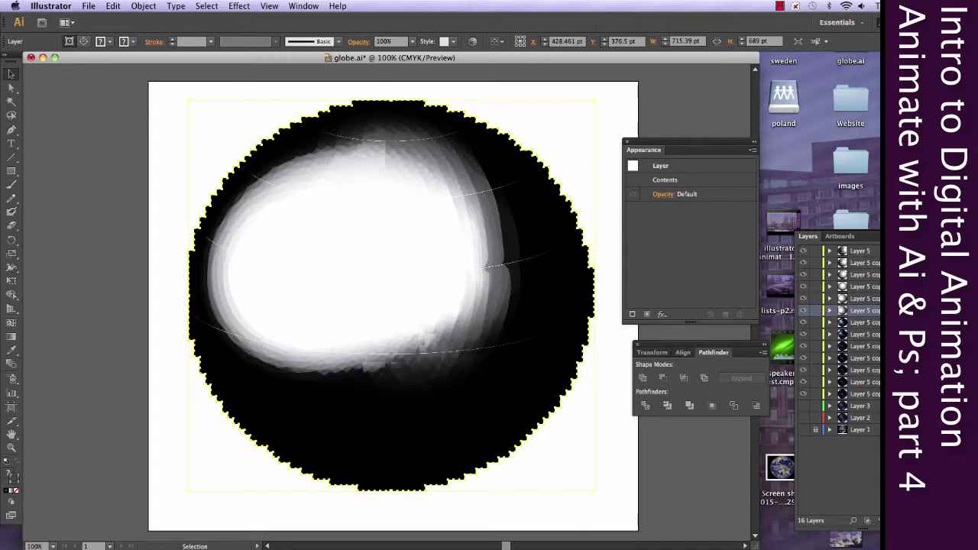
key(super+z)
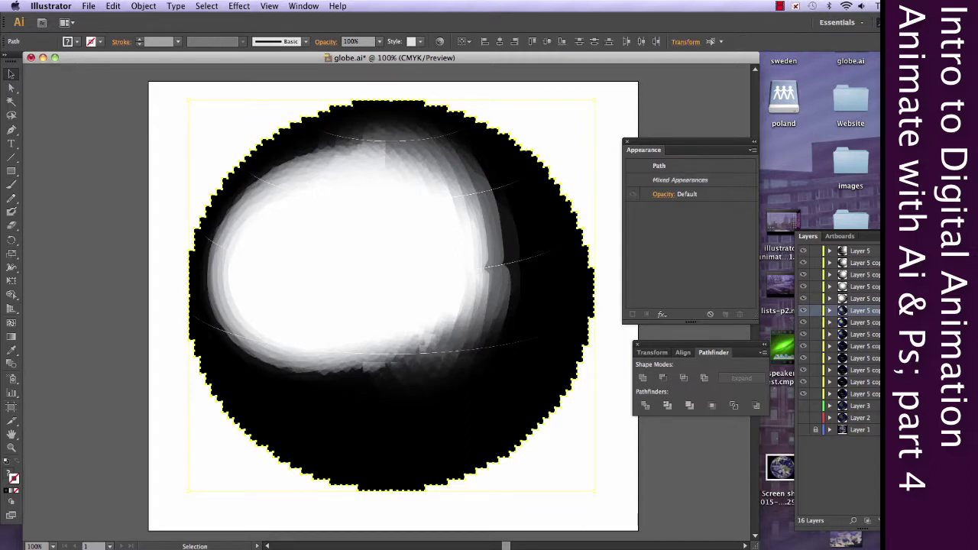
click(861, 298)
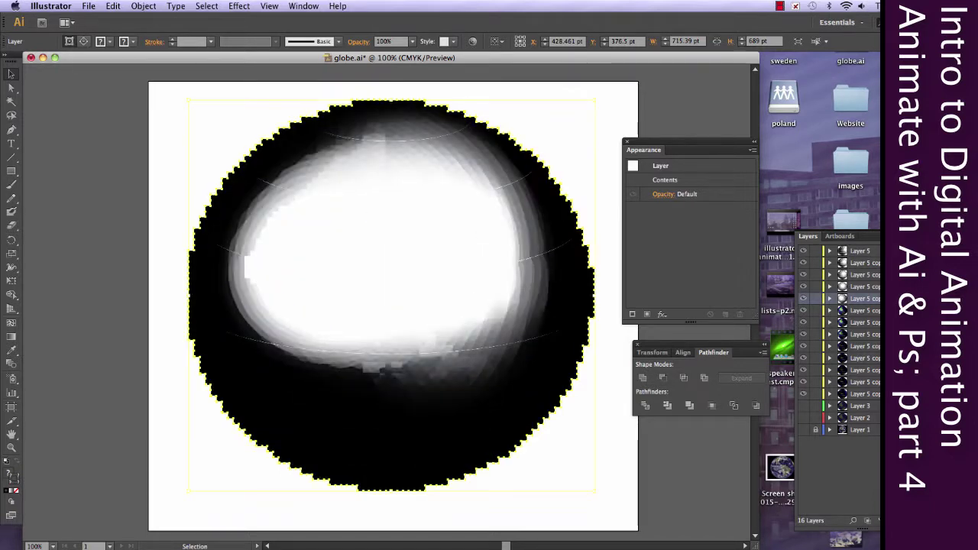
key(super+b)
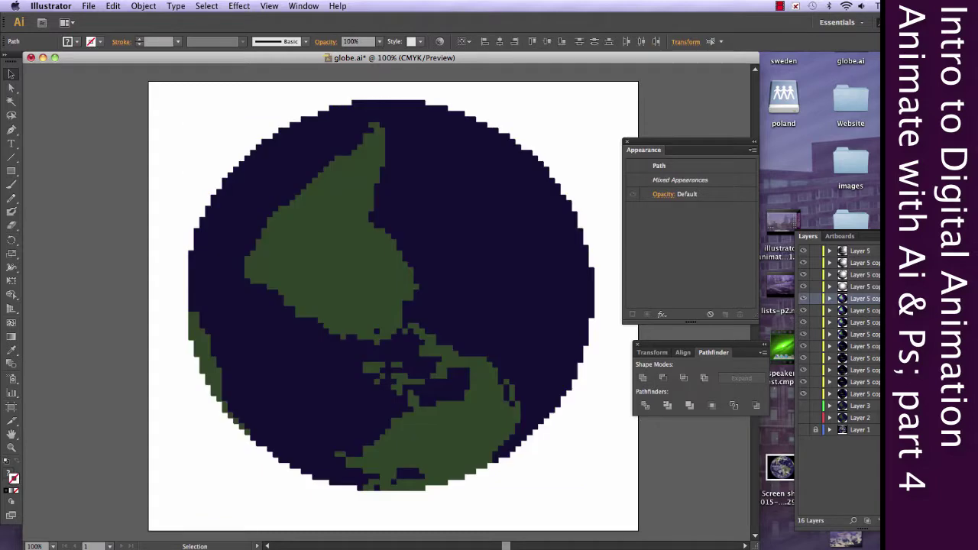
click(861, 286)
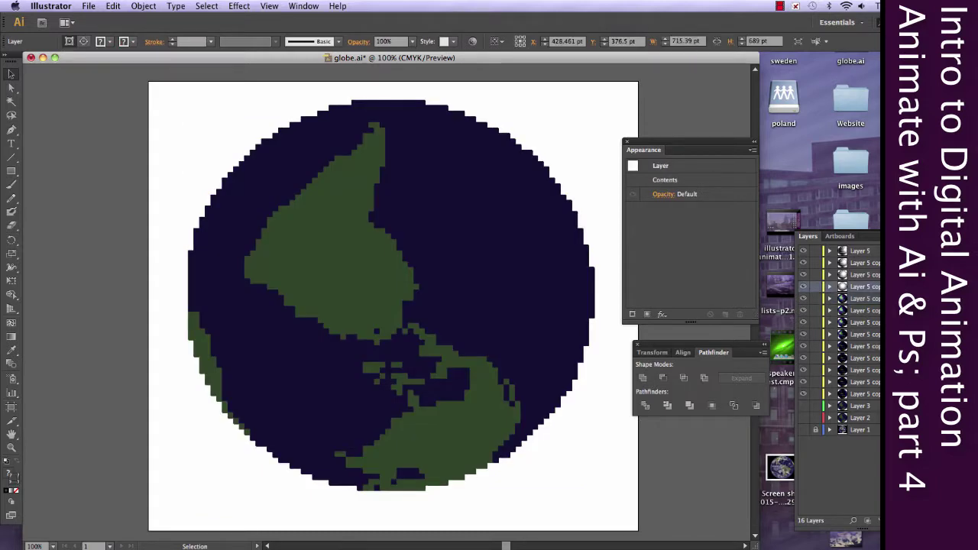
key(super+b)
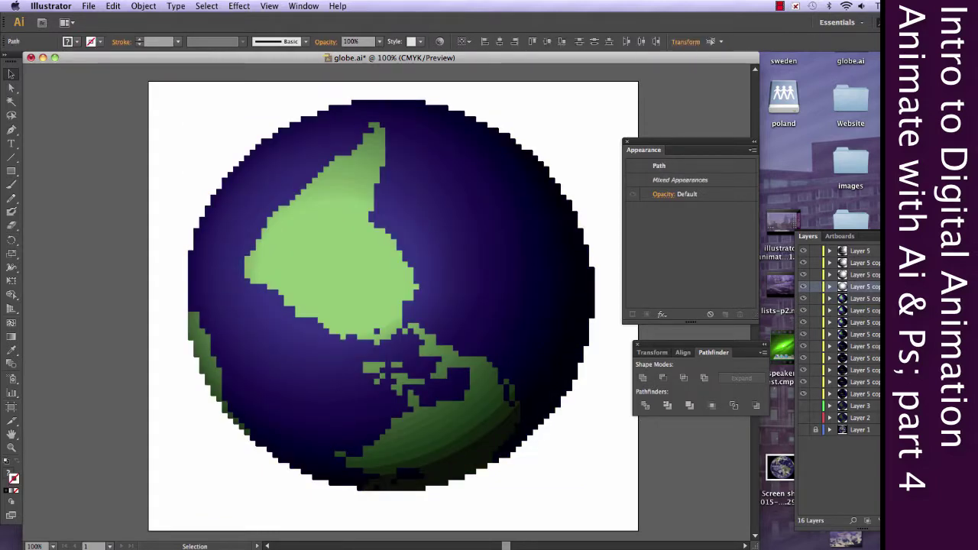
Step: Paste the globe artwork in back on the two uppermost Layer 5 copies and on Layer 5 itself
click(861, 274)
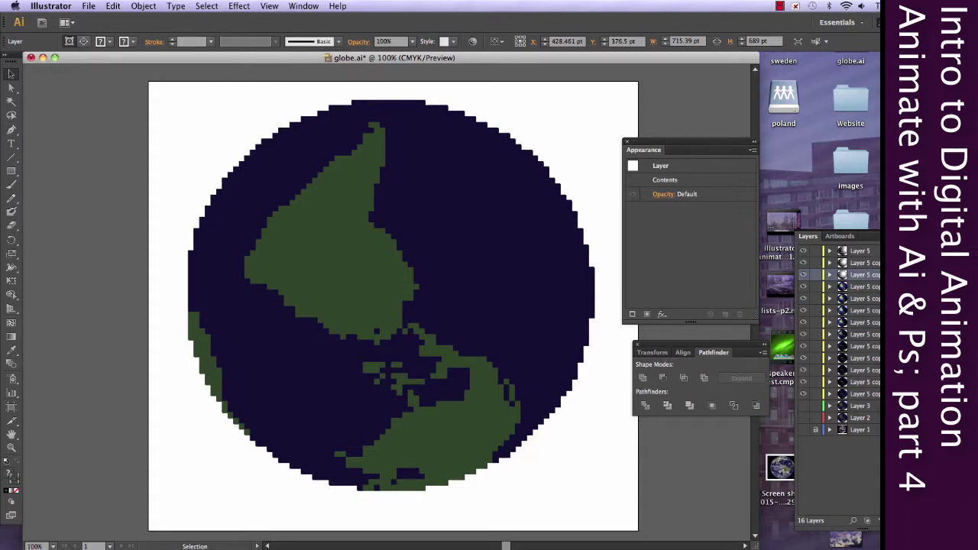
key(super+b)
click(861, 262)
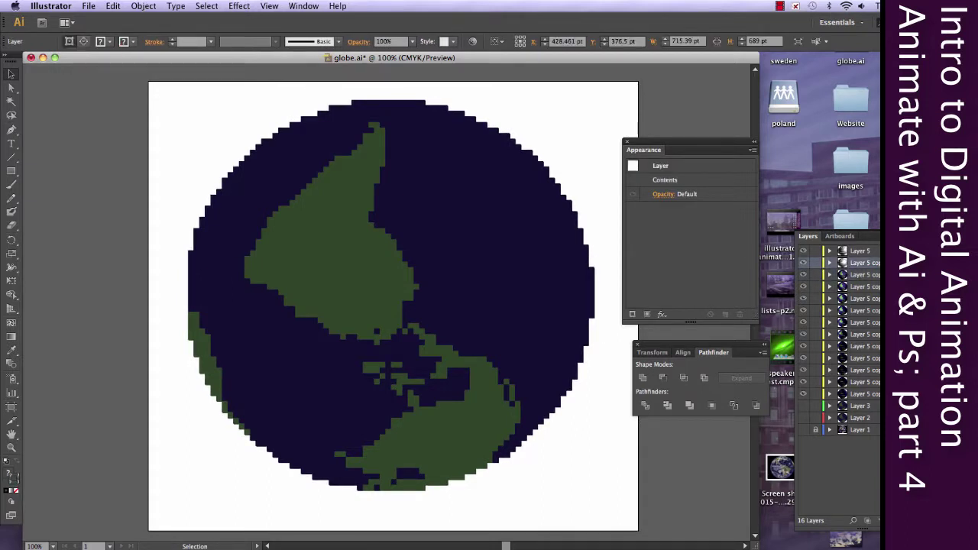
key(super+b)
click(861, 251)
key(super+b)
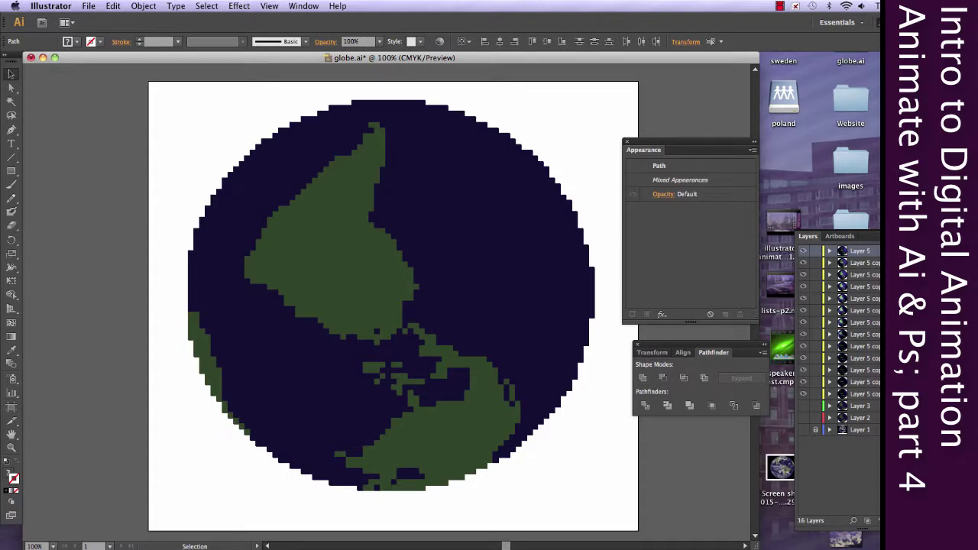
Step: Save the updated globe.ai document and deselect all artwork
key(super+s)
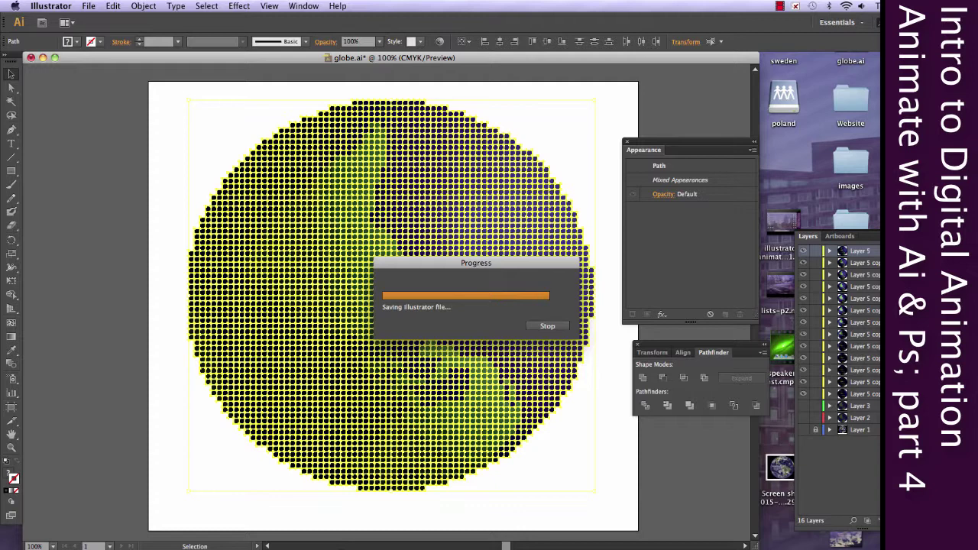
click(627, 456)
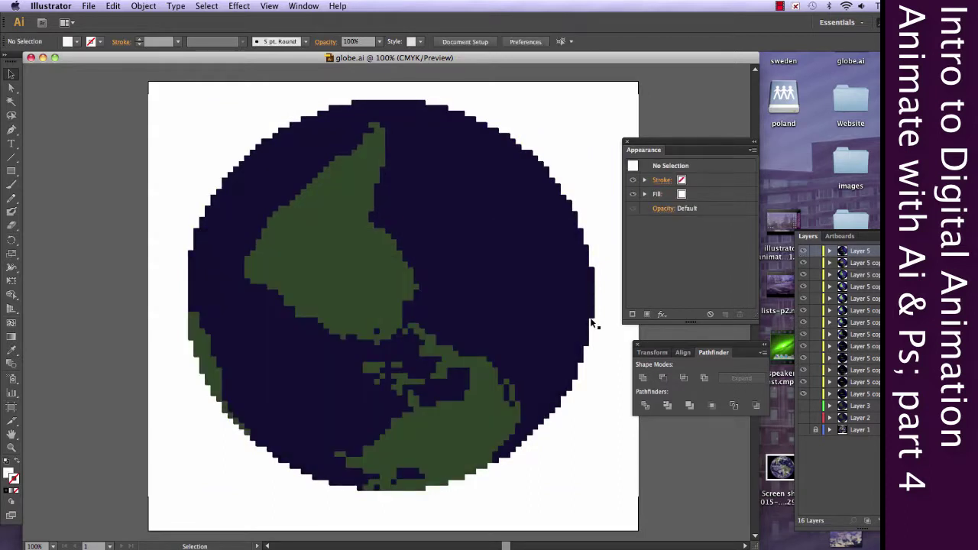
Step: Expand Layer 5 to examine the stacking order of its clip group and pasted globe paths
click(87, 7)
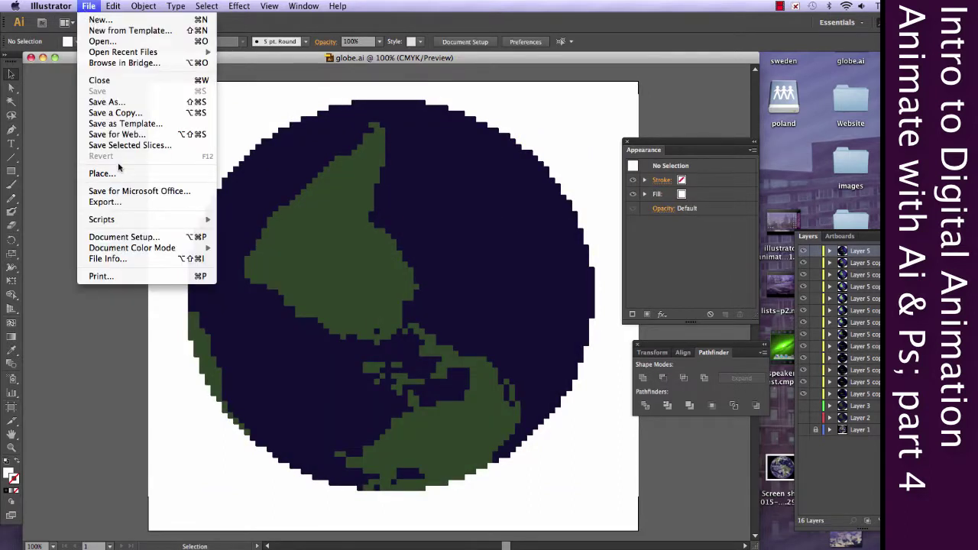
click(88, 6)
click(830, 252)
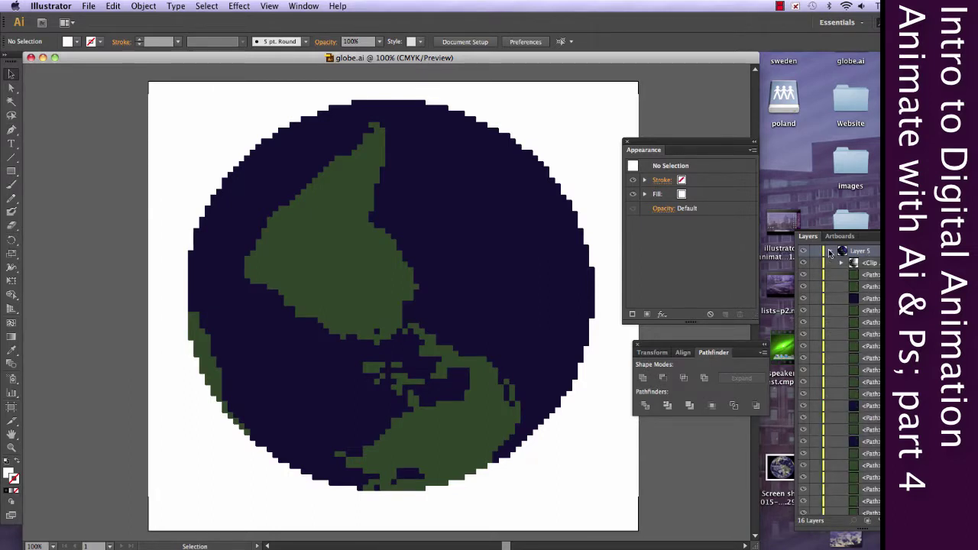
Step: Collapse Layer 5 and start a Flash (swf) export to the Desktop, replacing the existing globe.swf
click(830, 252)
click(88, 6)
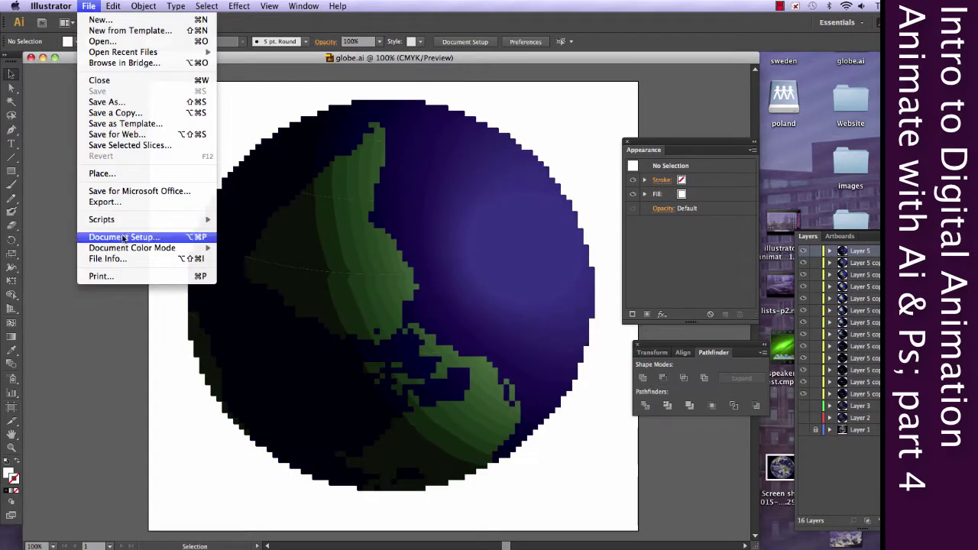
click(120, 202)
click(458, 191)
click(444, 246)
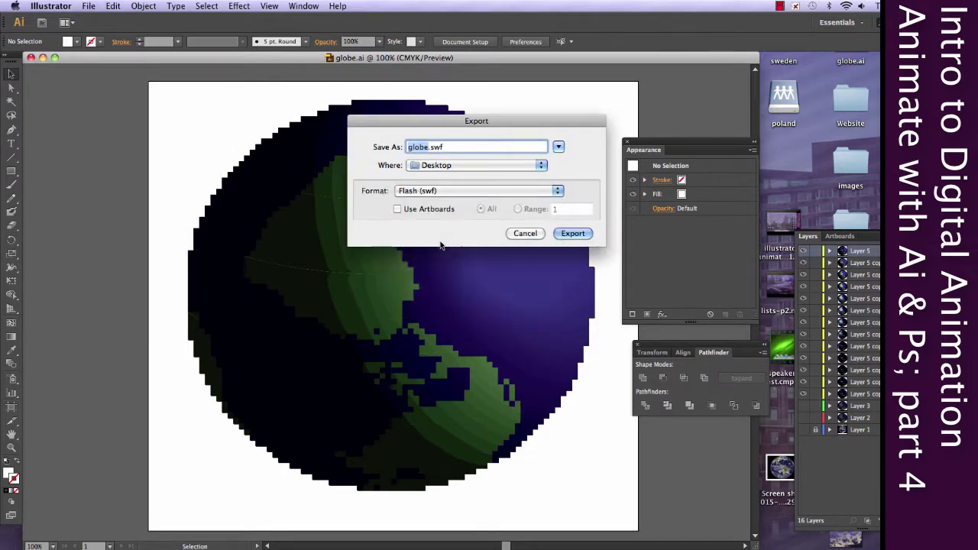
click(557, 234)
click(558, 194)
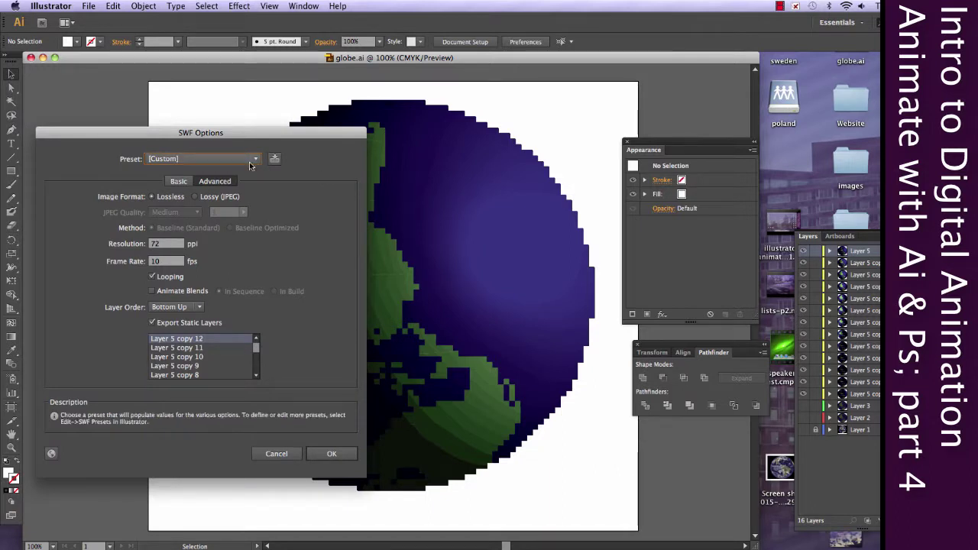
Step: Turn off exporting of static layers in the SWF options
click(158, 323)
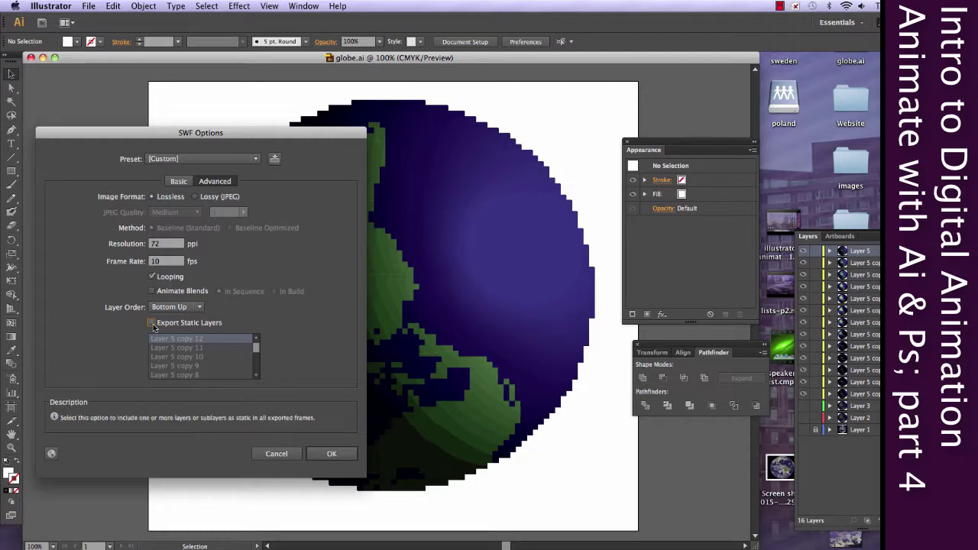
click(157, 324)
mouse_move(256, 348)
mouse_down()
mouse_move(256, 362)
mouse_move(257, 333)
mouse_up()
click(152, 323)
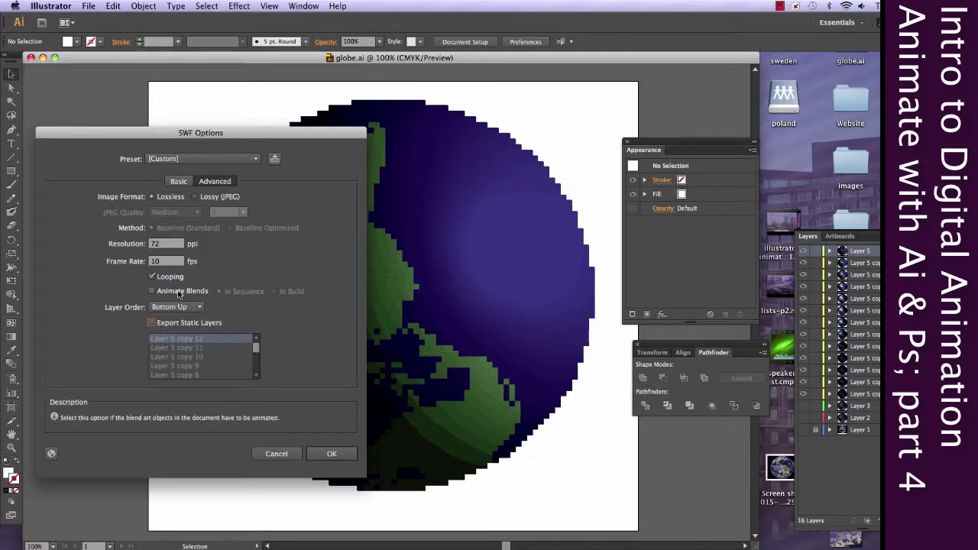
Step: Choose the Lossy (JPEG) image format with High quality and complete the SWF export
click(178, 181)
click(215, 181)
click(195, 196)
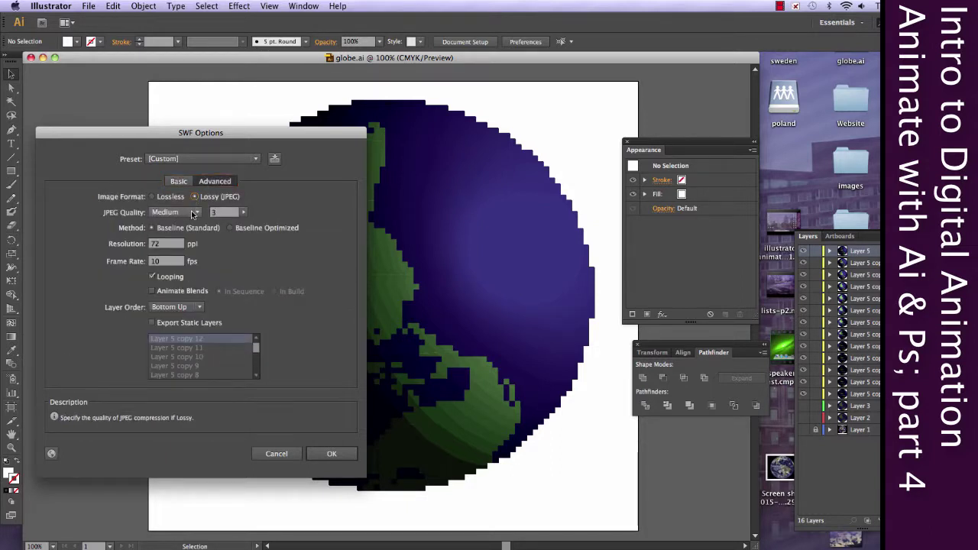
click(184, 212)
click(189, 222)
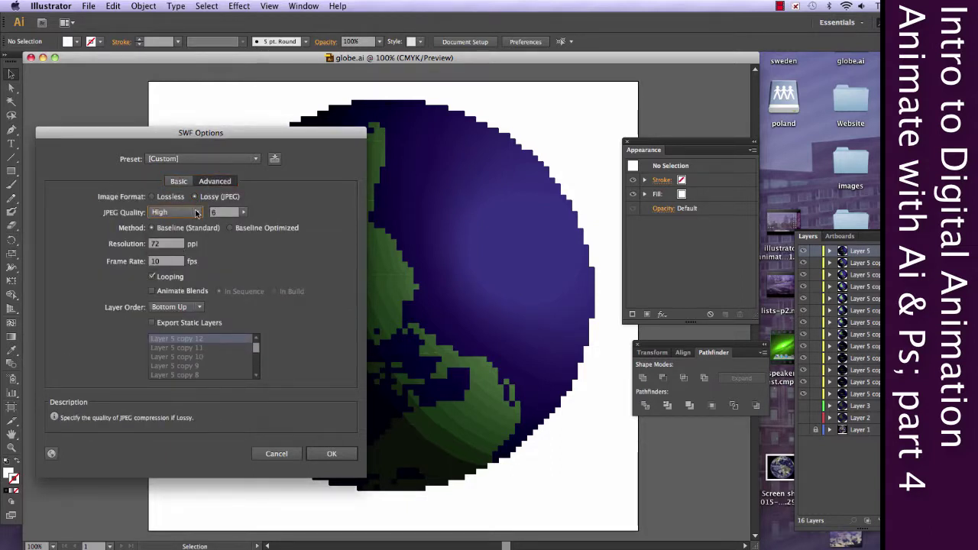
click(198, 212)
click(175, 261)
click(197, 212)
click(175, 249)
click(331, 453)
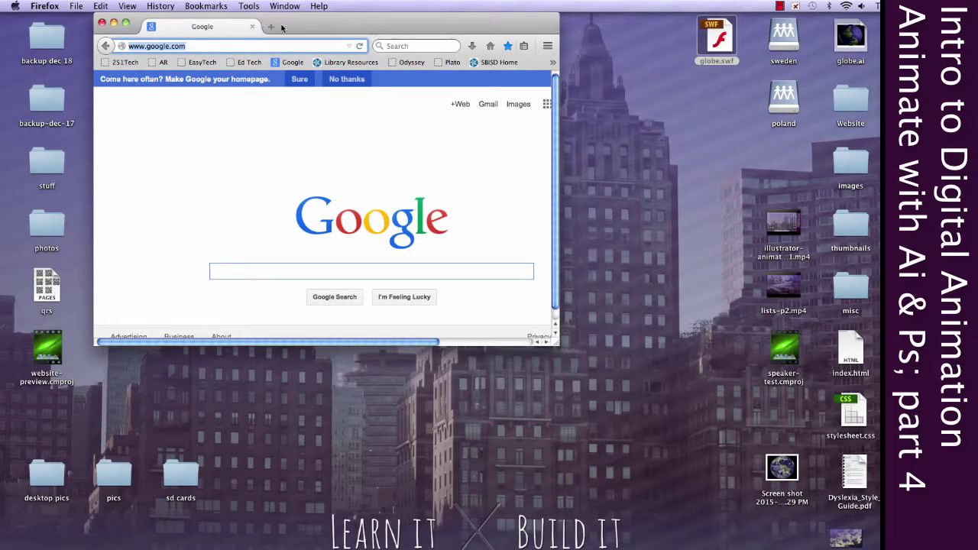
Step: Open globe.swf from the Desktop in Firefox to check the animation, then close the page and quit the browser
click(78, 5)
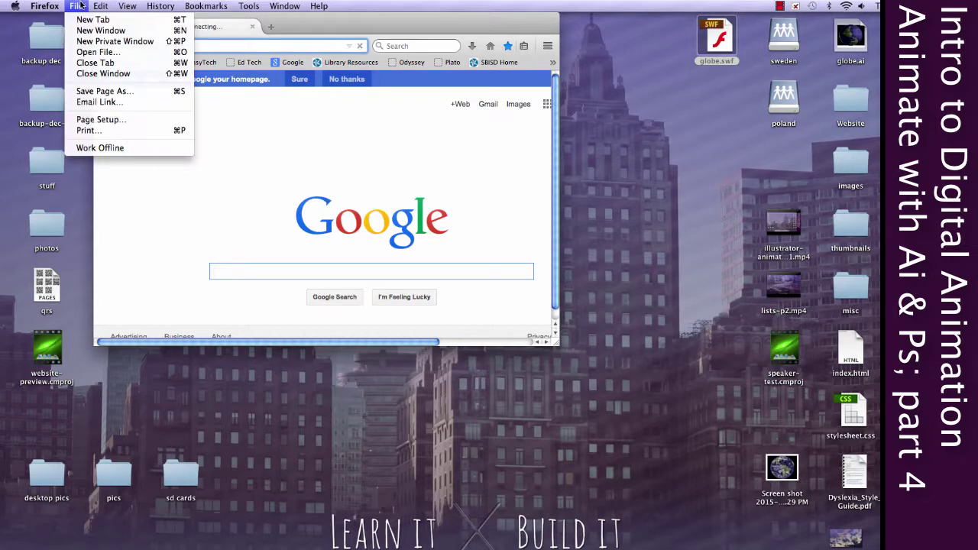
click(105, 52)
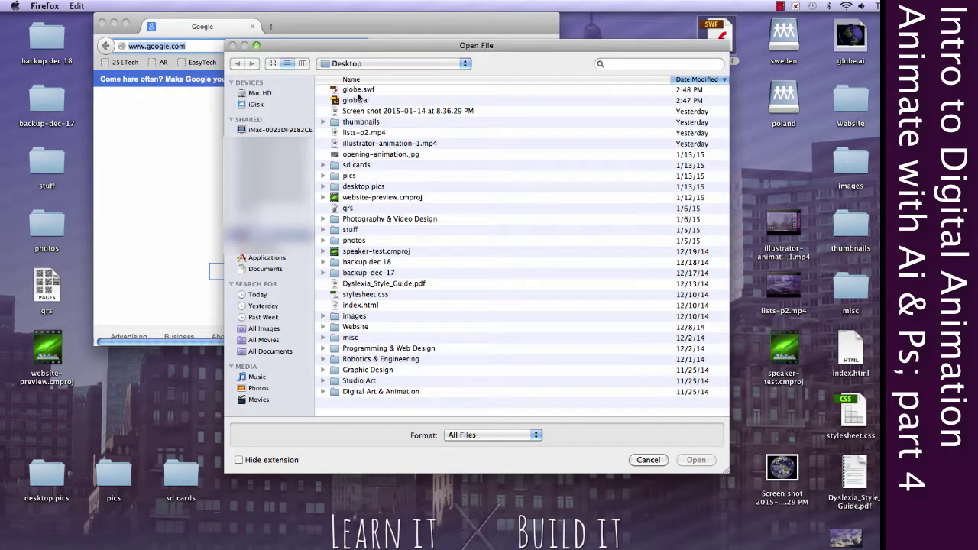
double_click(359, 91)
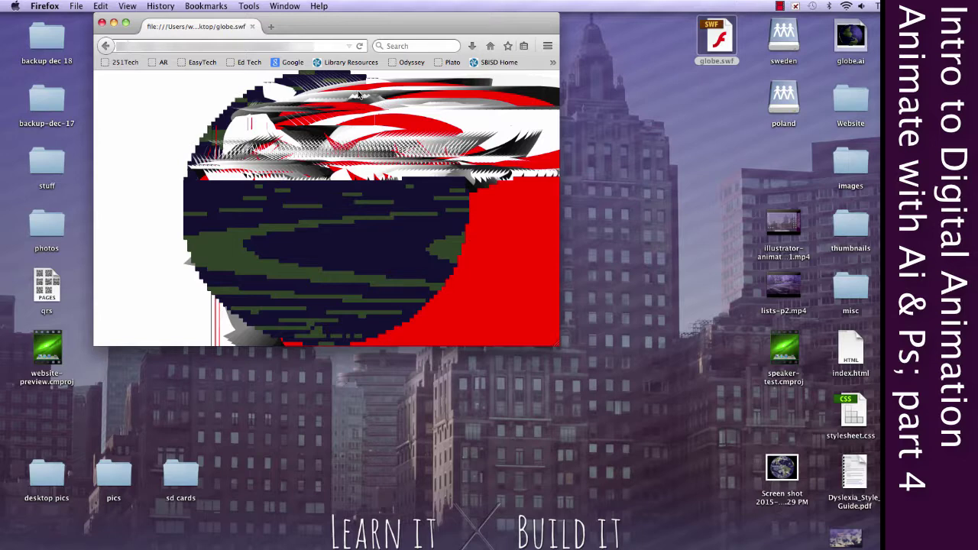
key(super+w)
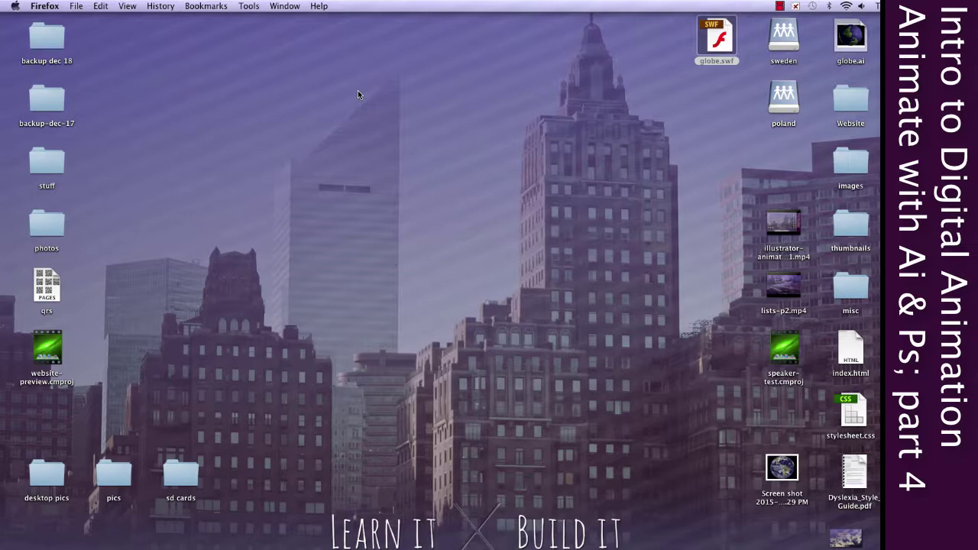
key(super+q)
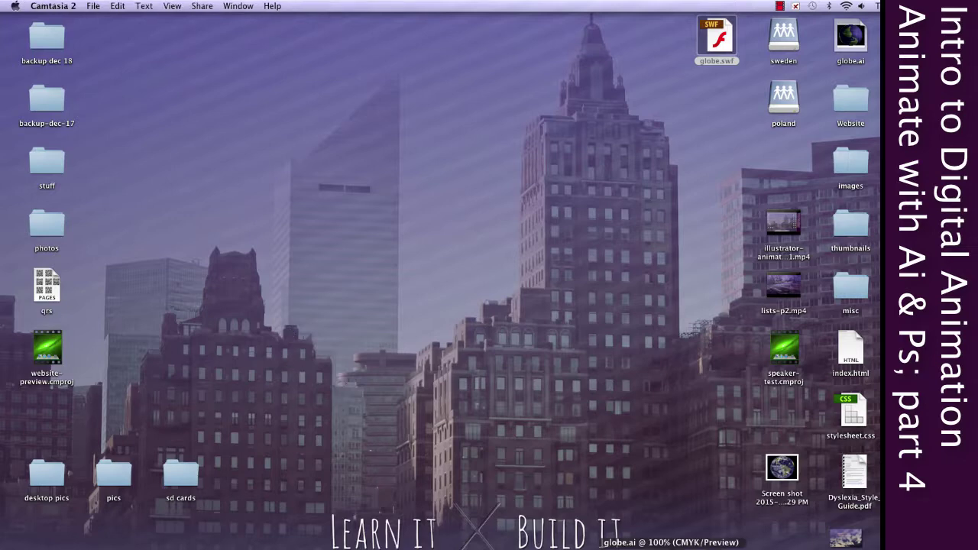
Step: Switch back to the globe.ai document in Illustrator and undo the hiding of Layer 5
click(673, 548)
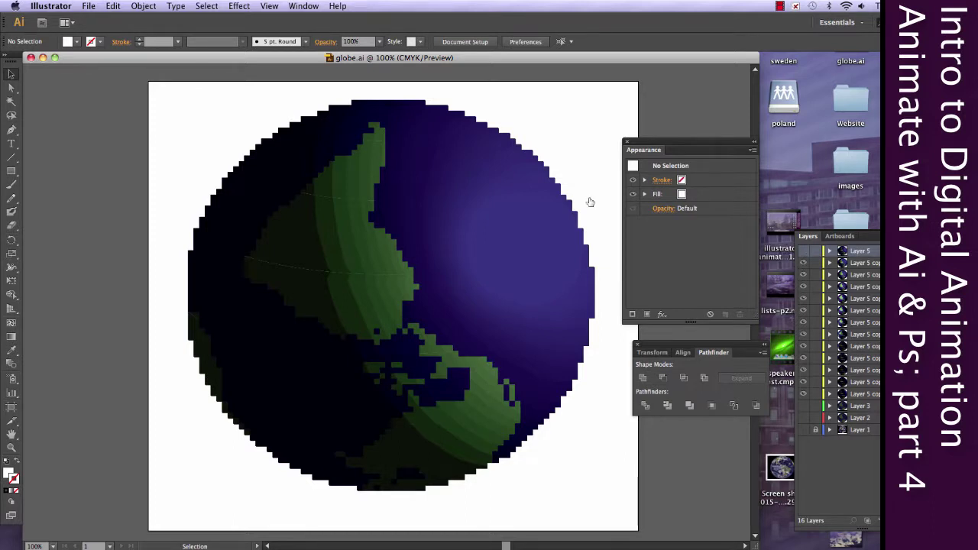
key(super+z)
Step: Export the document again as Flash (swf) over the Desktop's globe.swf, using Lossless images and reviewing the advanced options
click(88, 6)
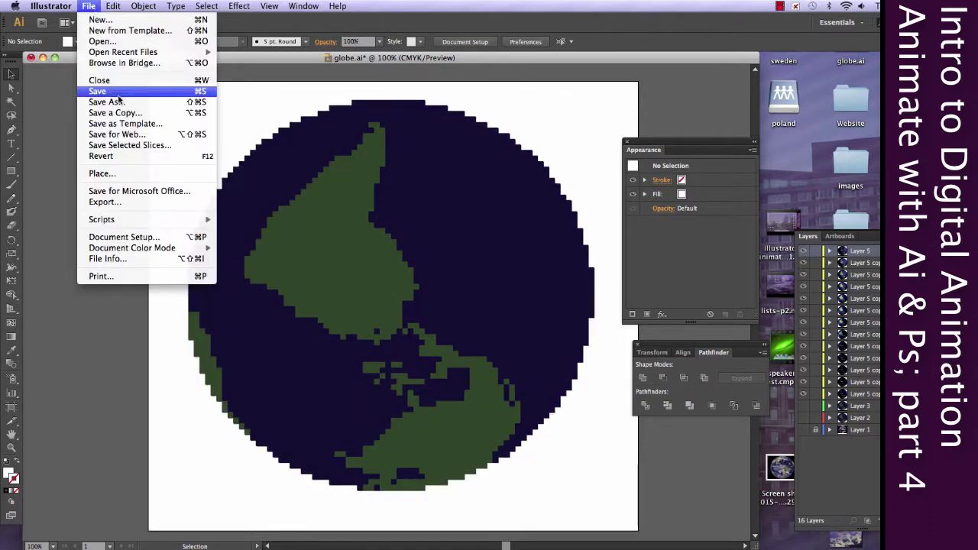
click(107, 200)
click(434, 190)
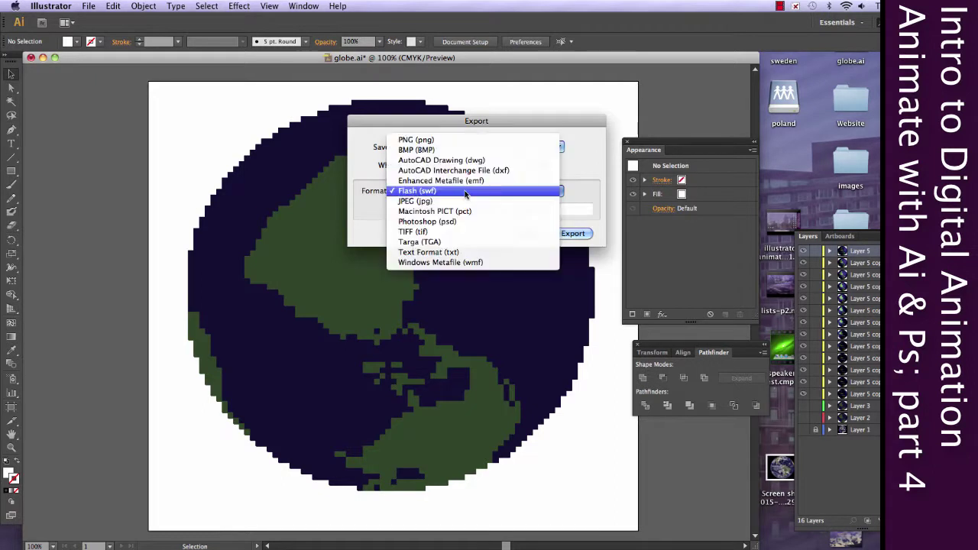
click(464, 194)
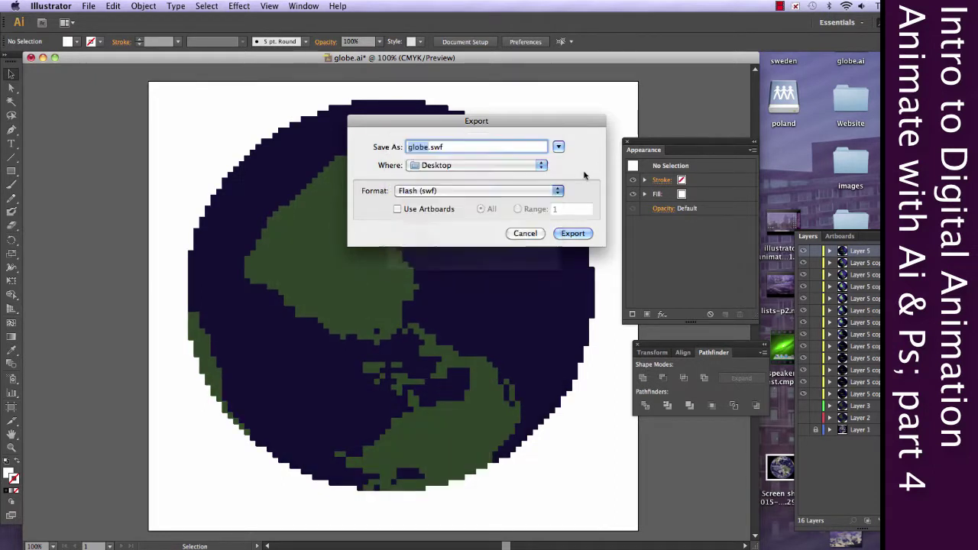
click(573, 233)
click(537, 194)
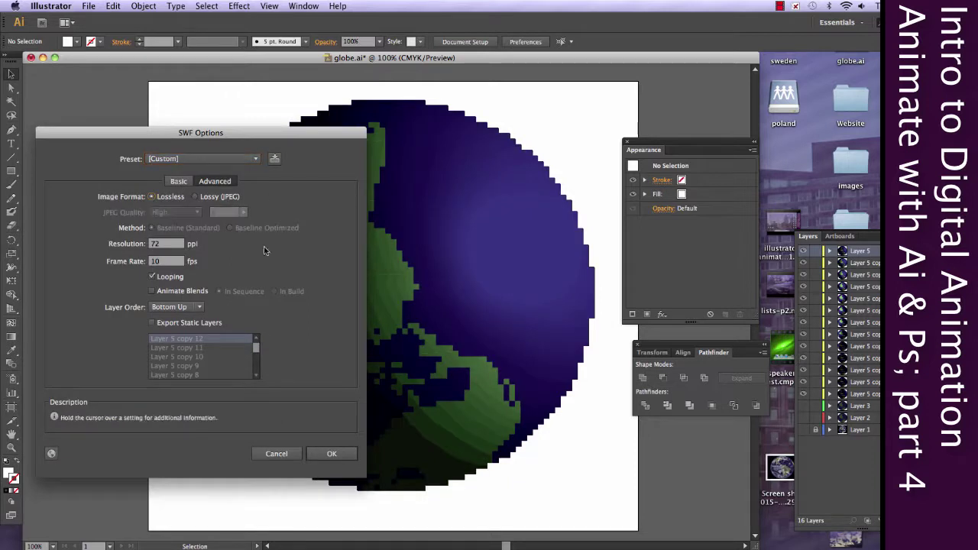
click(212, 181)
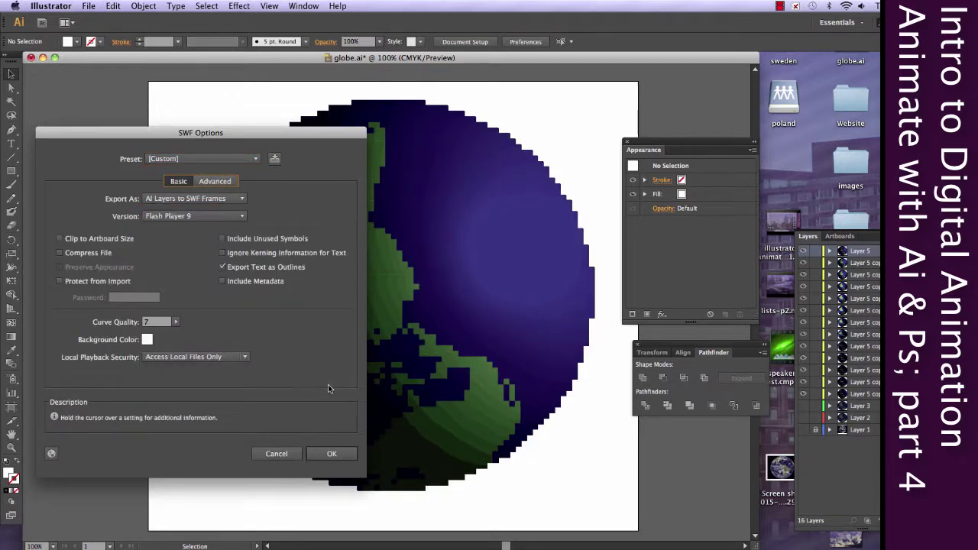
click(331, 456)
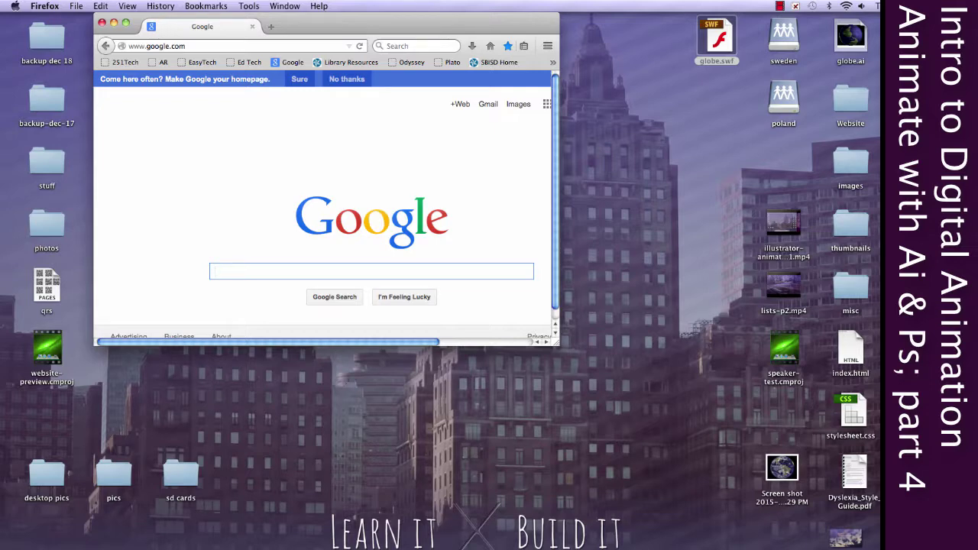
Step: Preview the re-exported globe.swf from the Desktop in Firefox and close the window
click(85, 6)
click(93, 54)
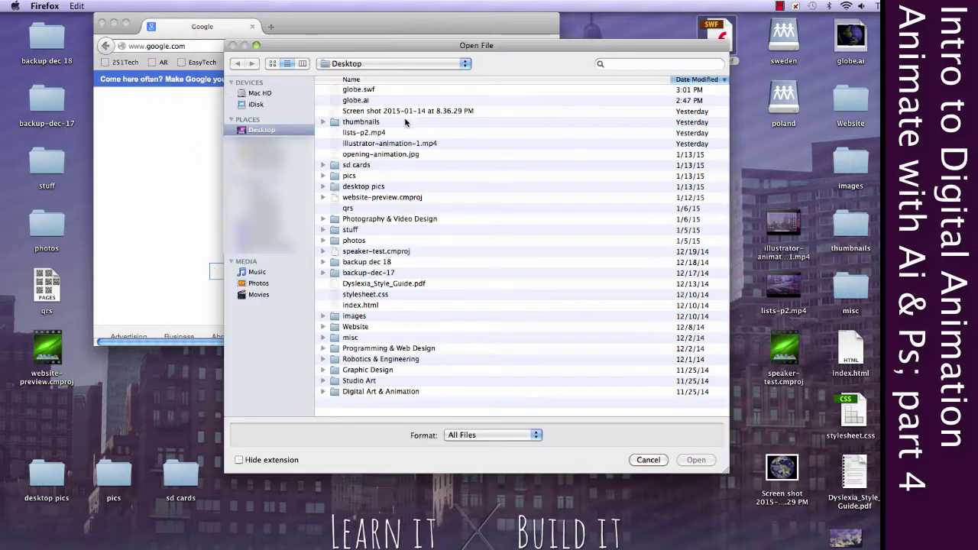
double_click(364, 92)
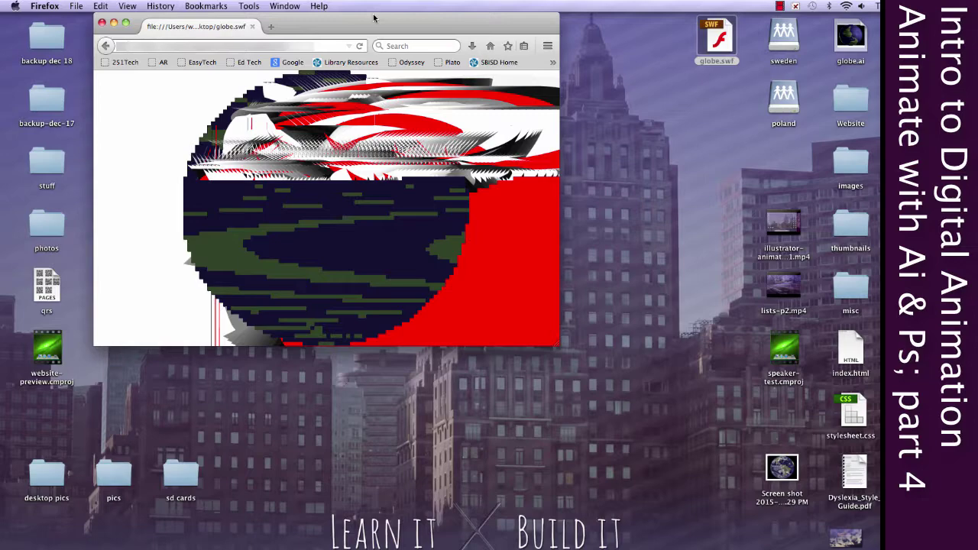
click(102, 24)
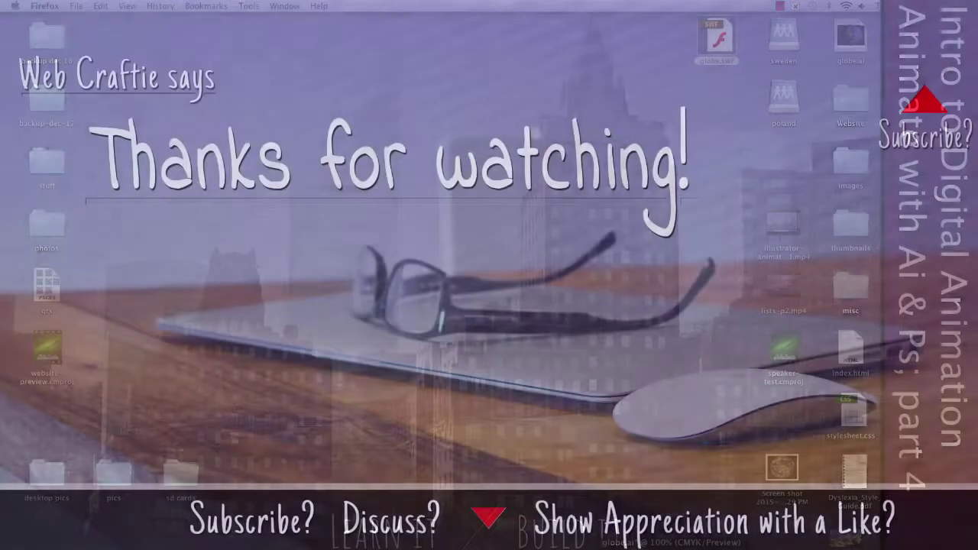